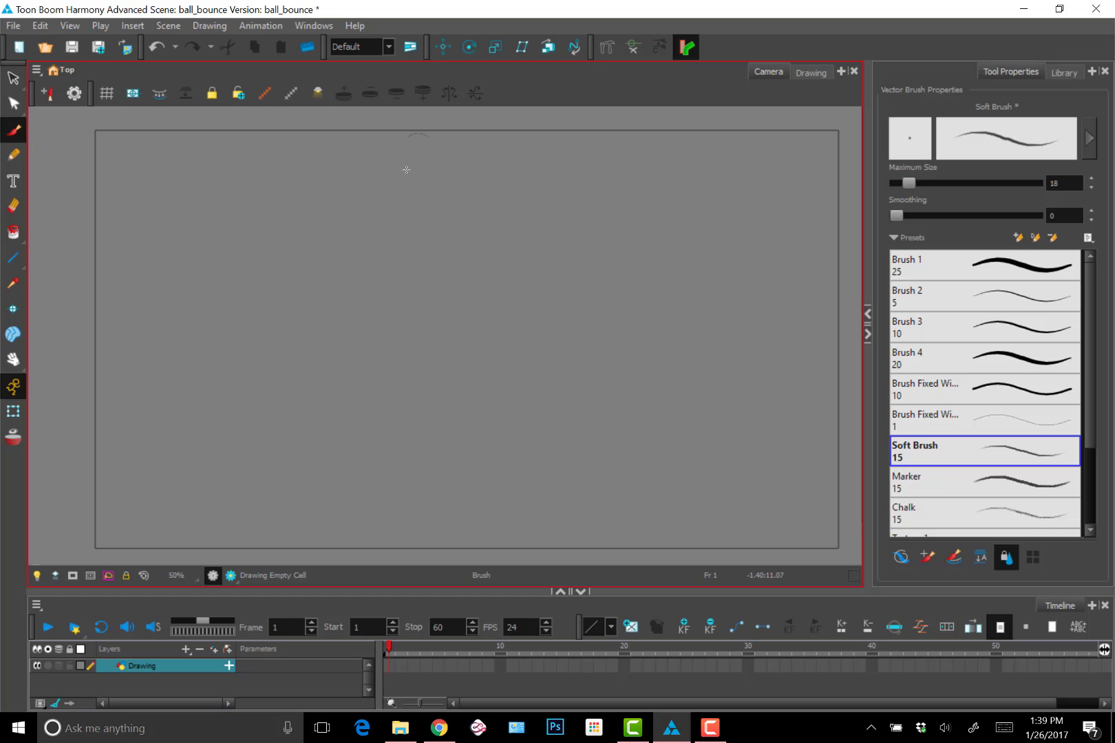
Step: Draw a rough round ball with the soft brush at the top centre of the camera frame on frame 1
mouse_move(406, 170)
mouse_down()
mouse_move(429, 137)
mouse_move(457, 149)
mouse_move(424, 184)
mouse_move(414, 138)
mouse_up()
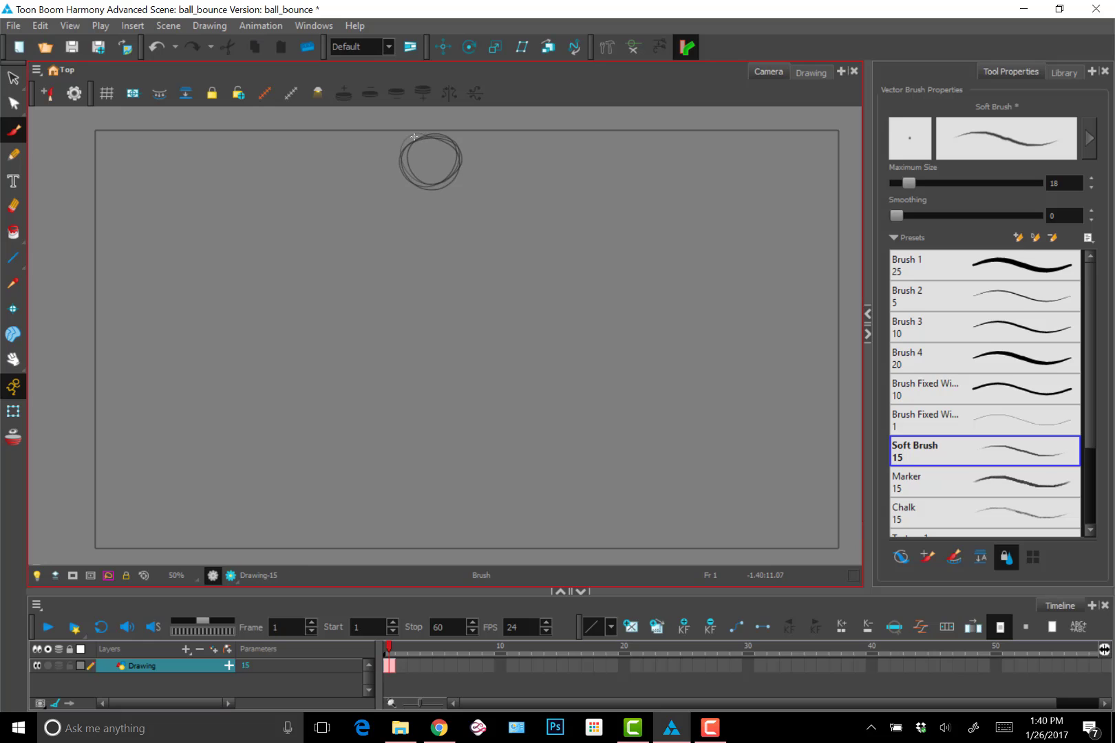
key(ctrl+z)
key(ctrl+shift+z)
key(ctrl+z)
key(ctrl+shift+z)
Step: Draw a second rough ball on frame 2 at the bottom of the camera frame and flip between both frames
key(.)
key(.)
mouse_move(441, 505)
mouse_down()
mouse_move(435, 539)
mouse_move(412, 530)
mouse_move(439, 493)
mouse_move(450, 516)
mouse_move(422, 548)
mouse_move(440, 494)
mouse_move(447, 541)
mouse_up()
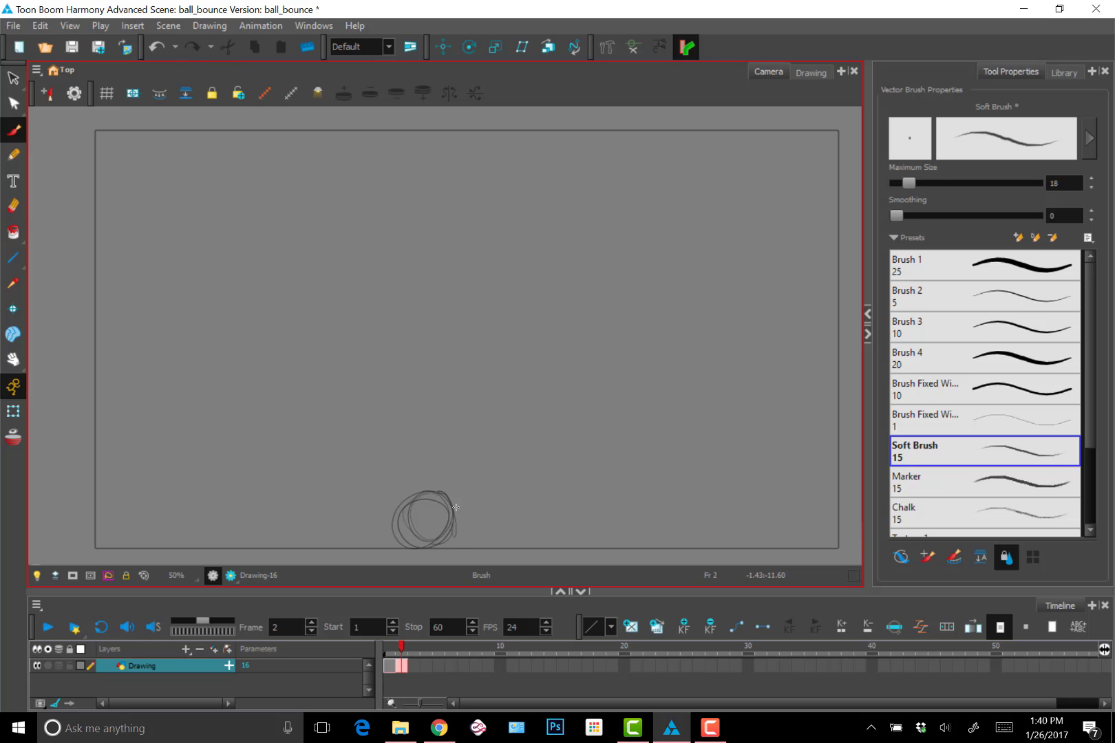
key(comma)
key(period)
key(comma)
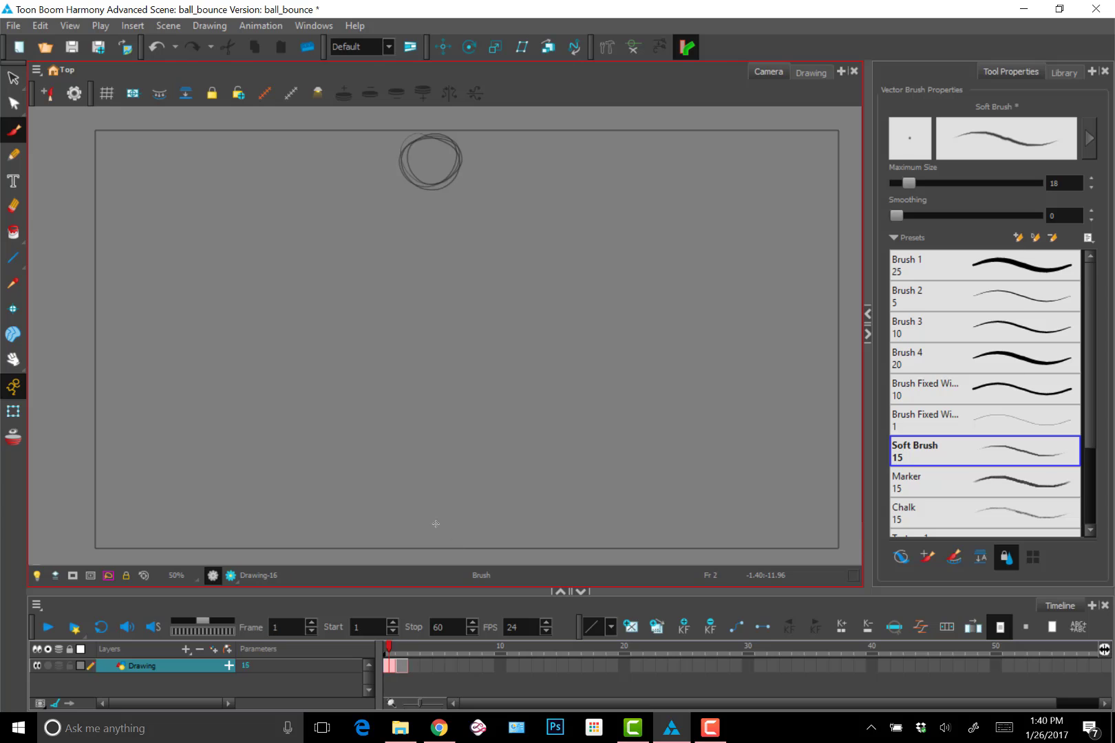
key(period)
Step: Turn on onion skinning and nudge the frame 2 ball right until it lines up under the top ball
key(alt+o)
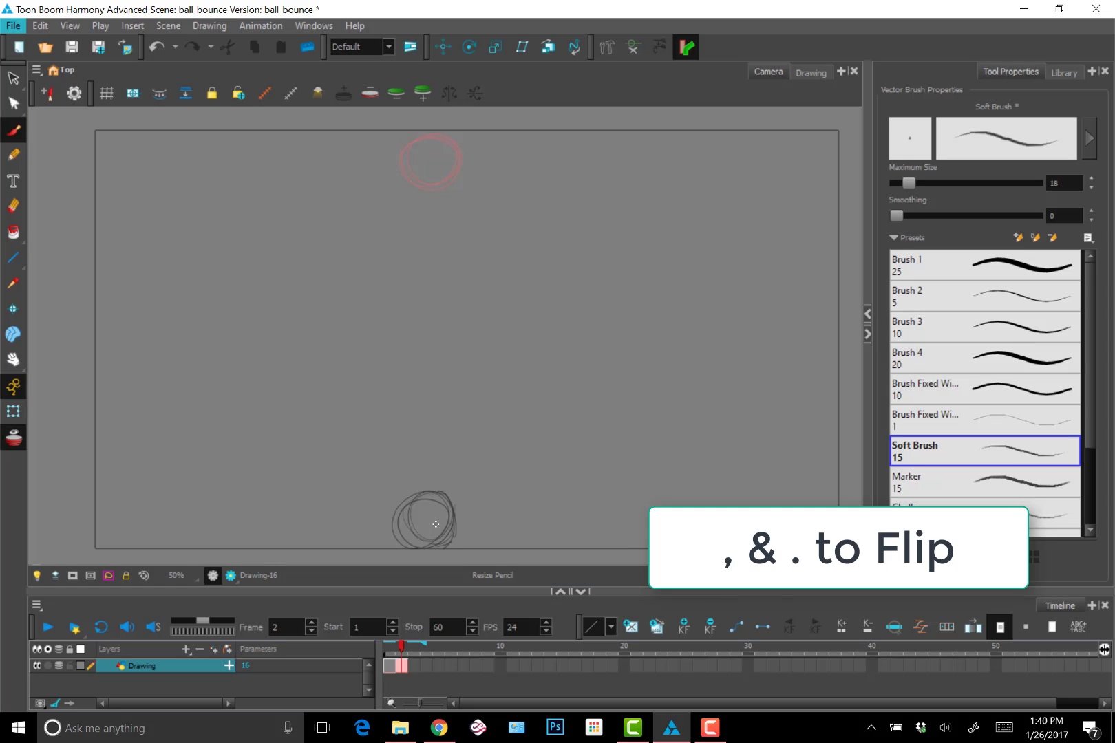
key(s)
click(430, 504)
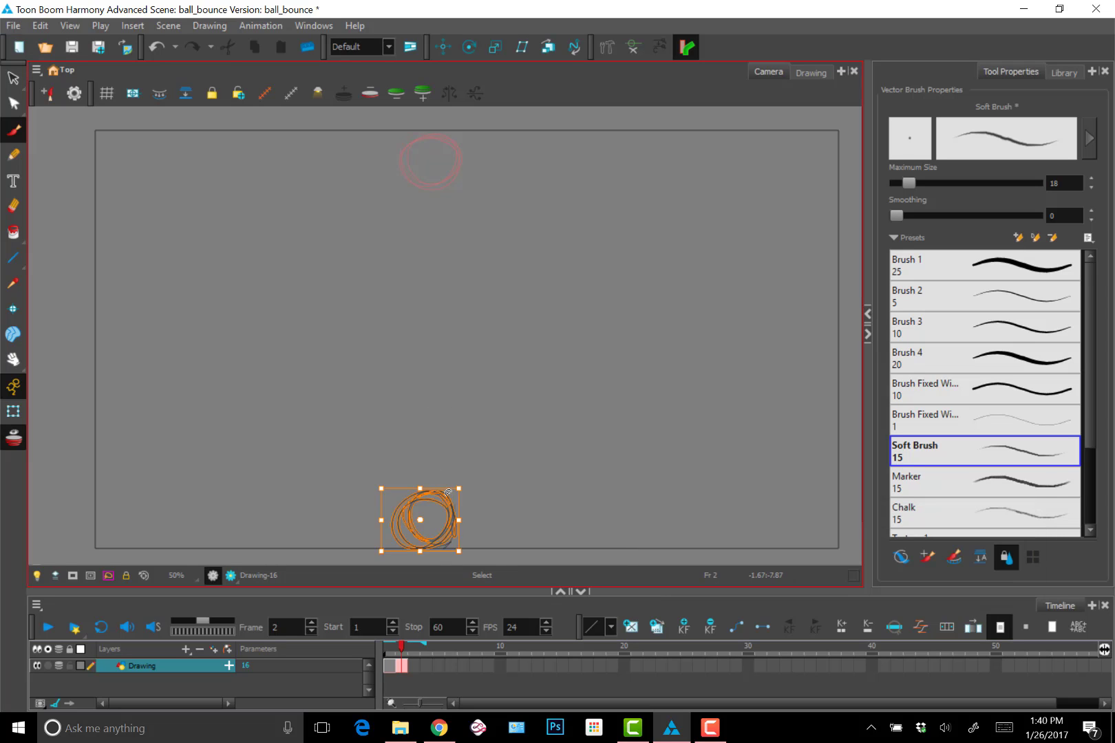
key(s)
key(Right)
key(Right)
key(Right)
key(Right)
key(Right)
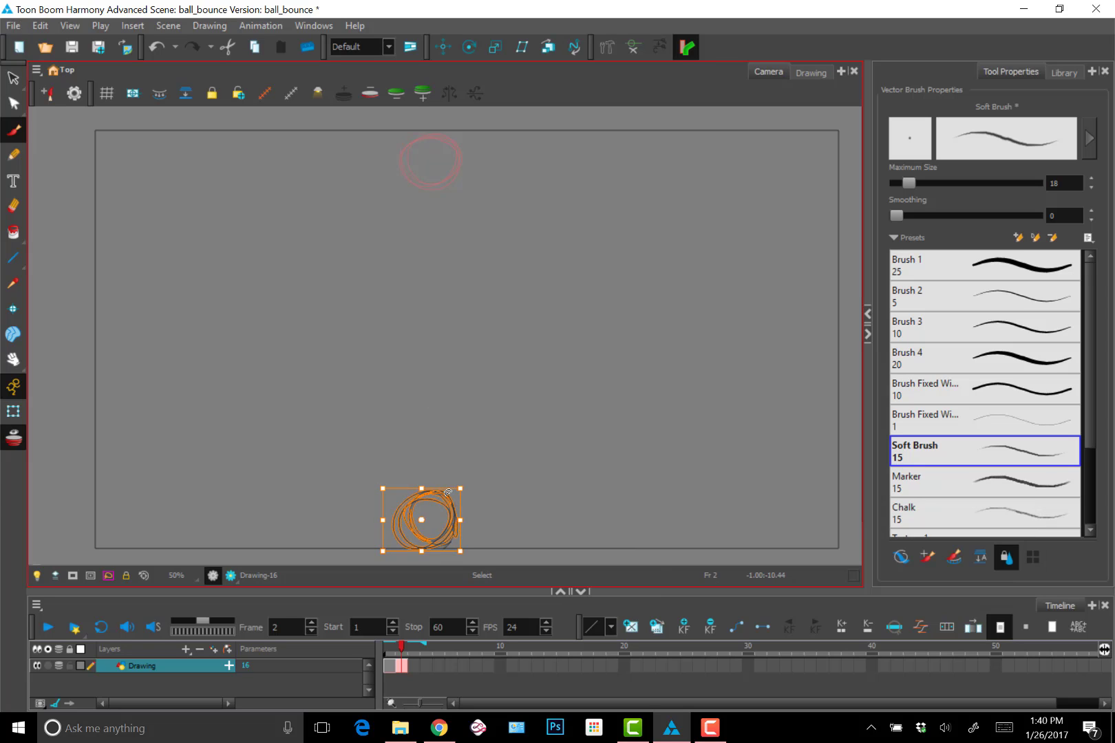
key(Right)
key(Right)
key(Right)
key(Right)
key(Right)
key(Right)
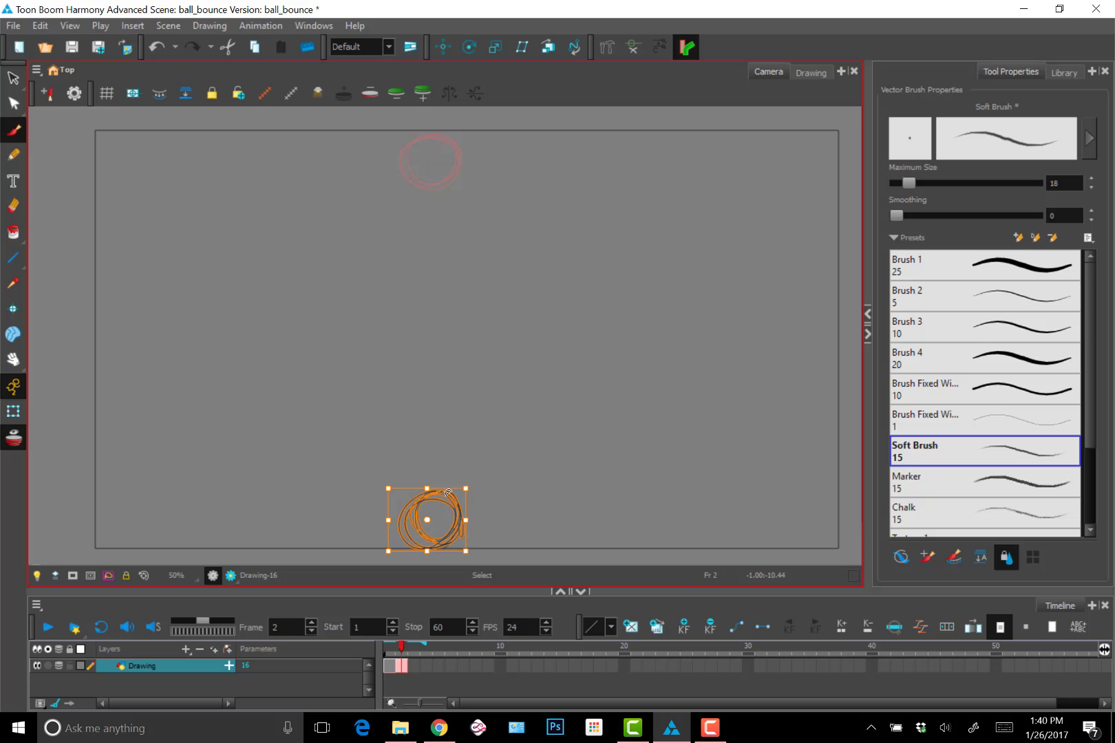
key(Right)
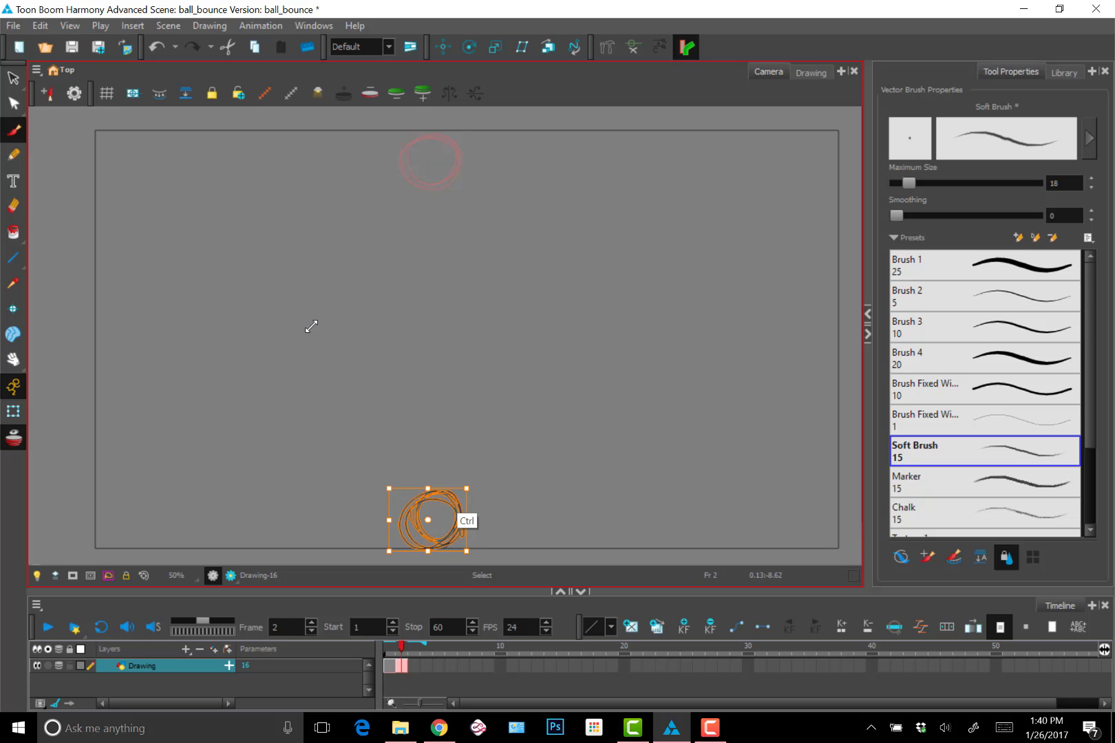
Step: Scale the frame 2 ball down slightly and compare it with frame 1 by flipping
drag(466, 489, 465, 491)
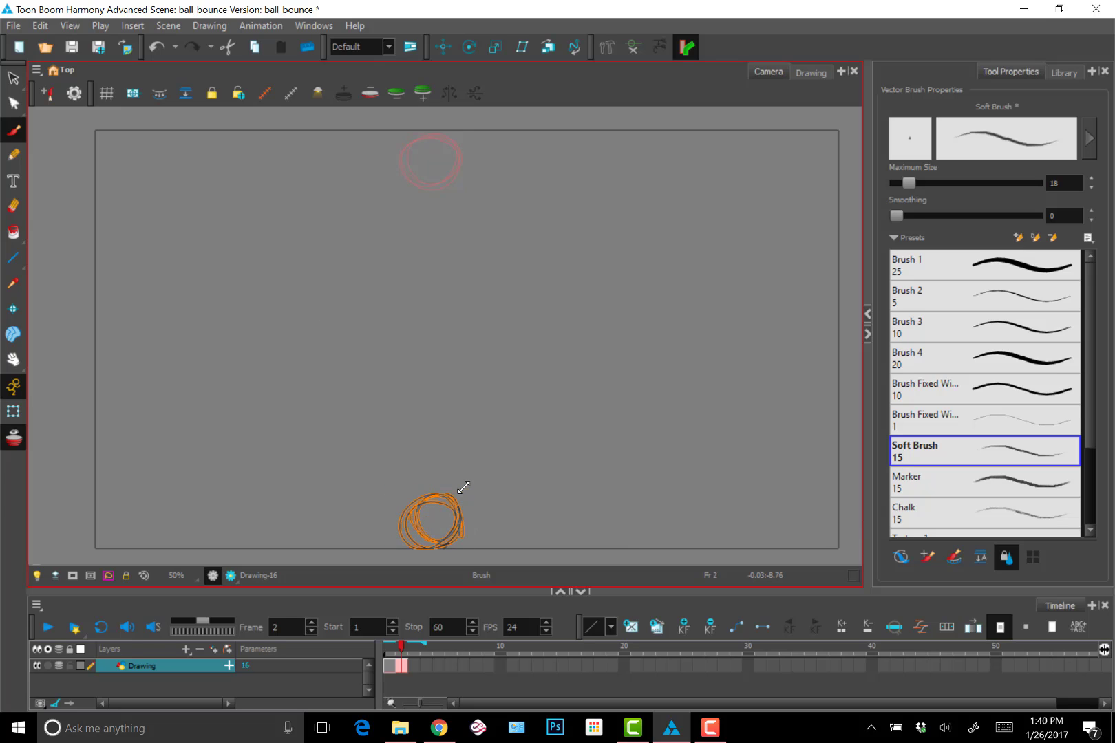
key(.)
key(.)
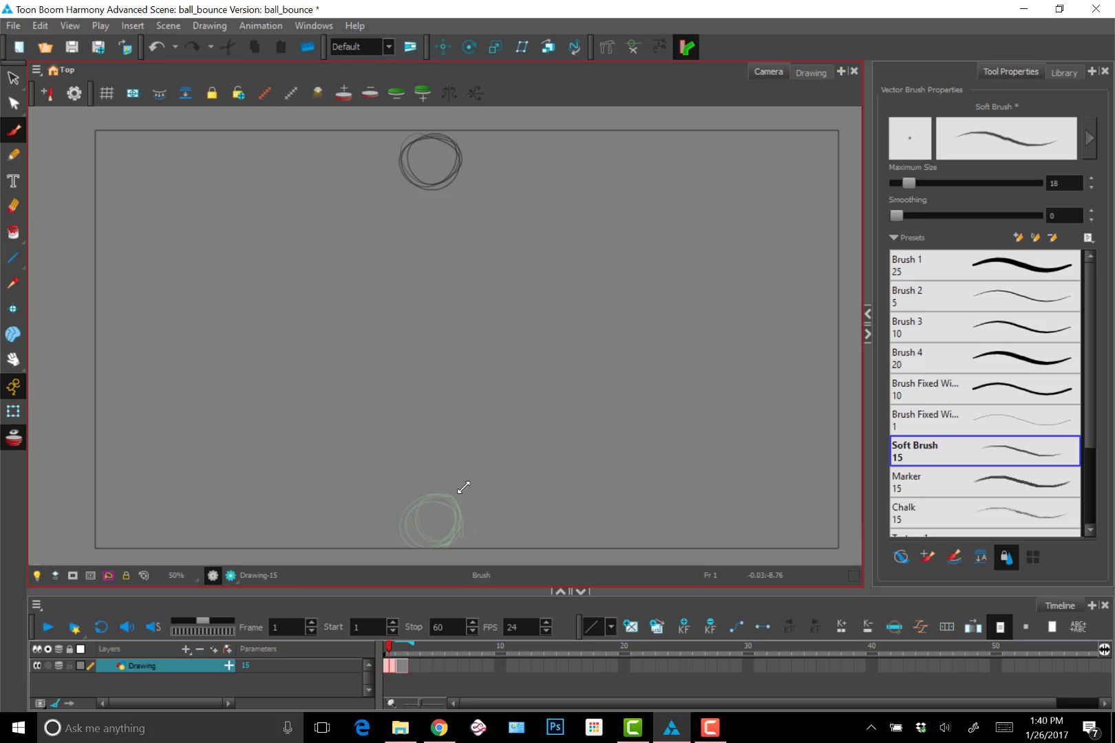
key(period)
key(comma)
key(period)
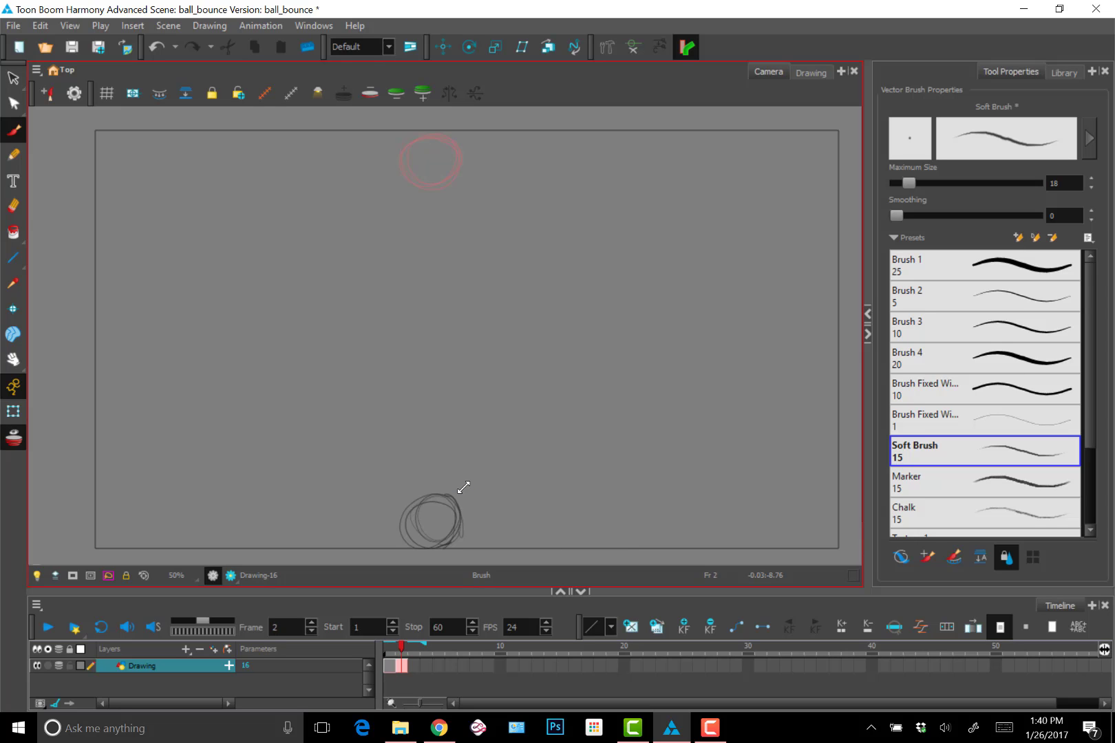
key(comma)
key(period)
Step: Draw a flattened, wide squash version of the ball on frame 3 at ground level, checking it against frame 2
key(period)
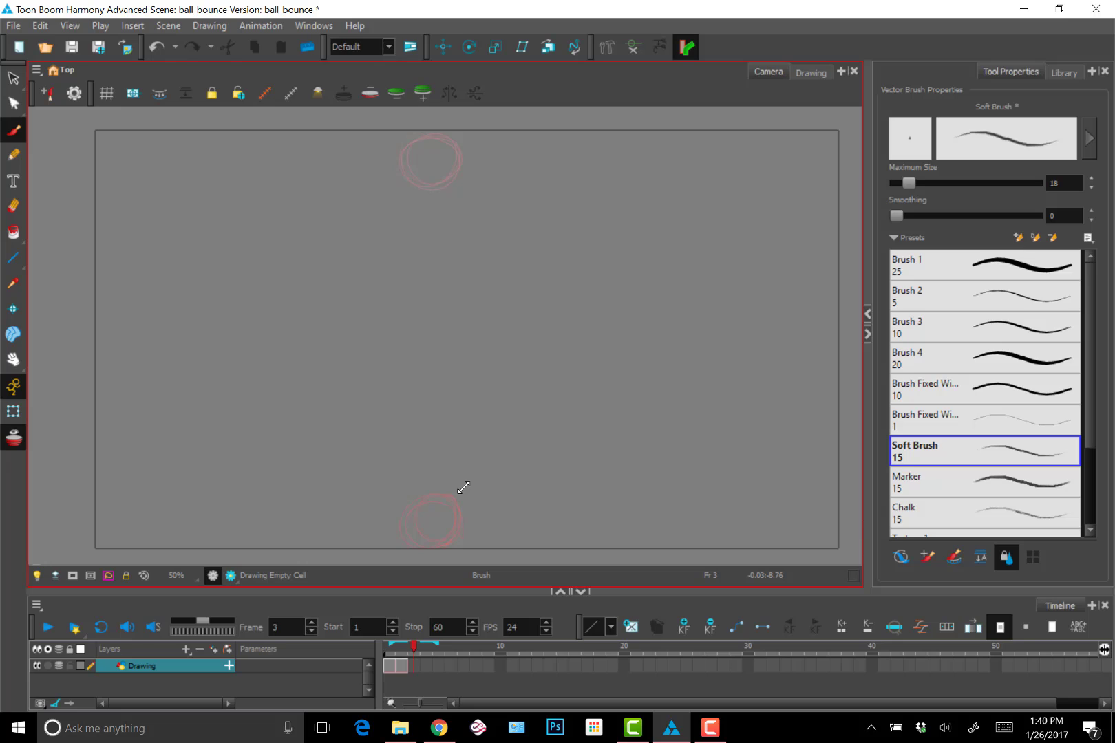
mouse_move(408, 532)
mouse_down()
mouse_move(466, 515)
mouse_move(451, 544)
mouse_move(441, 510)
mouse_move(448, 535)
mouse_move(479, 521)
mouse_move(470, 537)
mouse_move(431, 545)
mouse_move(479, 519)
mouse_move(421, 540)
mouse_move(405, 529)
mouse_move(468, 529)
mouse_up()
key(comma)
key(period)
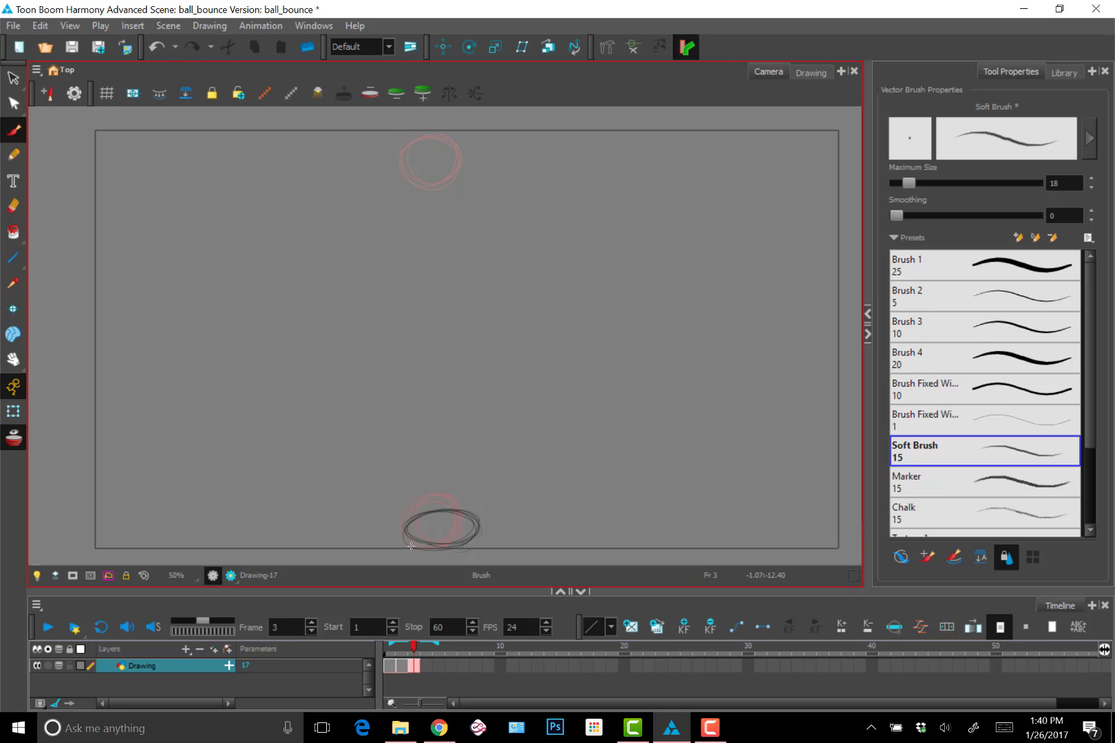
key(comma)
key(period)
key(comma)
key(period)
key(comma)
key(period)
Step: Select the squashed ball on frame 3 and nudge it left to centre it under the contact ball
key(ctrl+a)
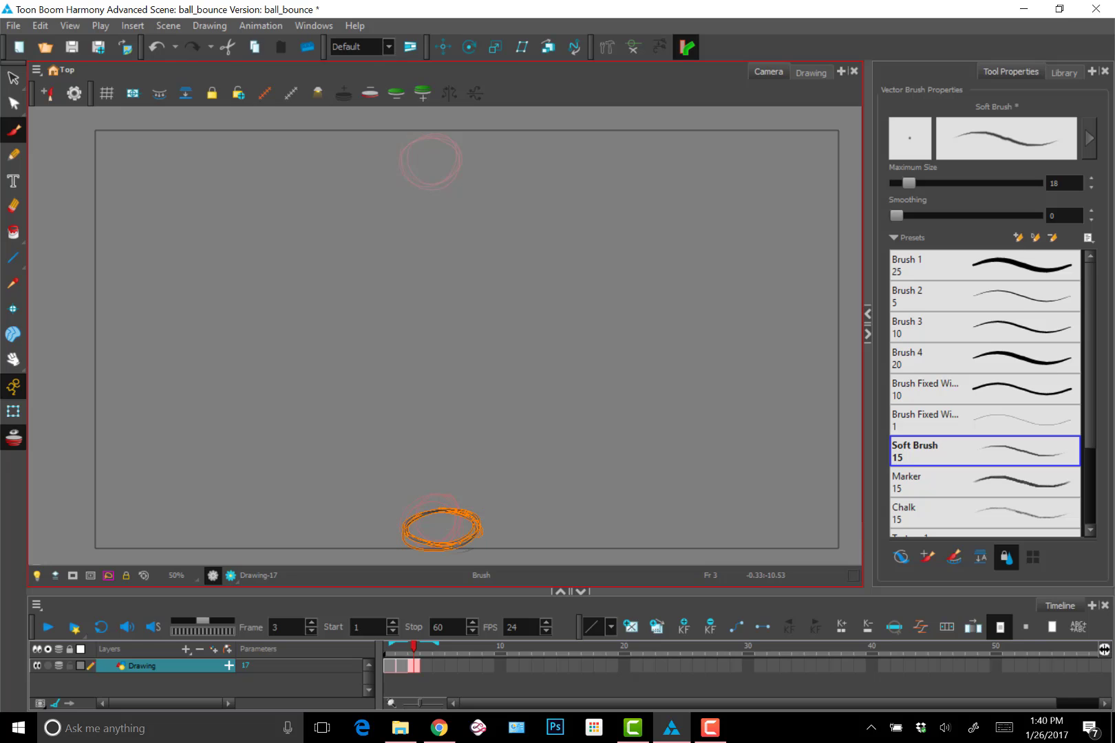
key(alt+s)
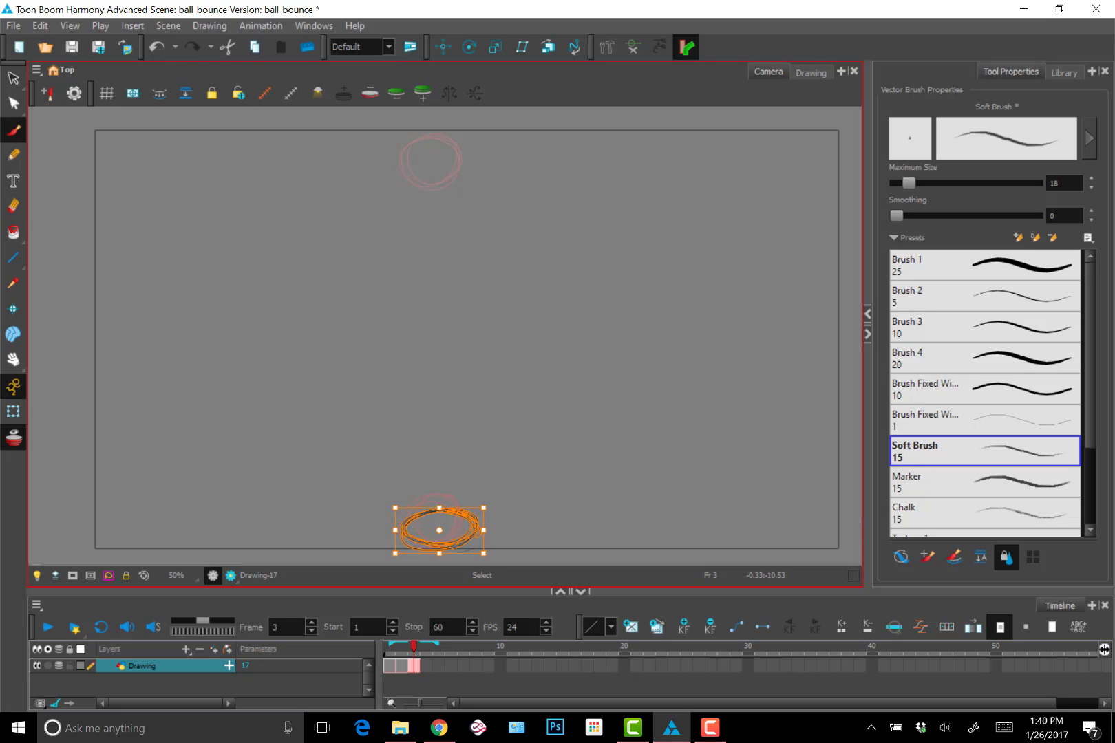
key(alt+b)
key(period)
key(comma)
key(period)
key(comma)
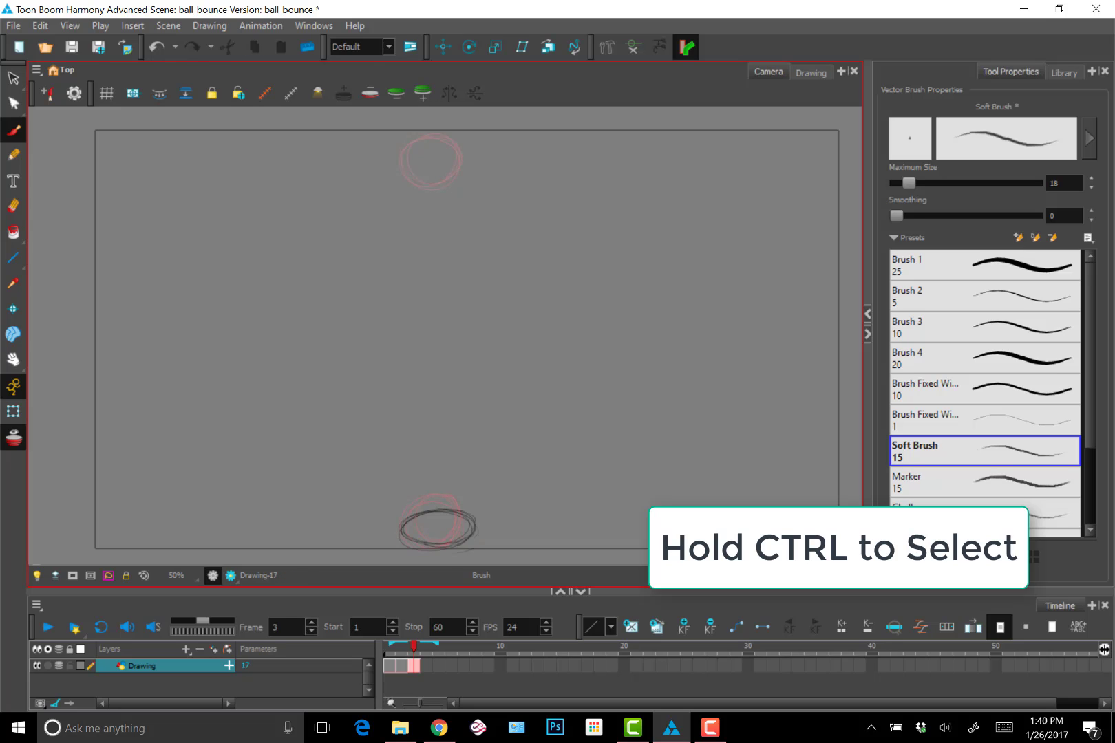
Step: Hide the onion skin and flip between frames 2 and 3 to compare the contact and squashed balls
key(.)
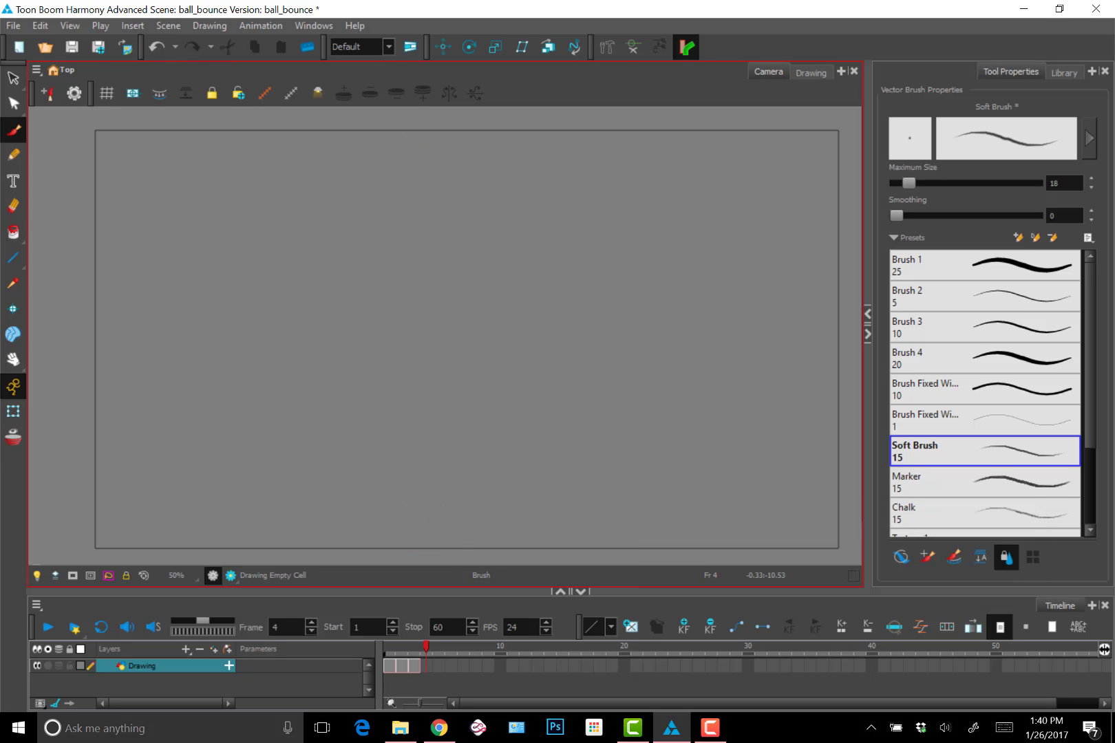
key(comma)
key(comma)
key(period)
key(comma)
key(period)
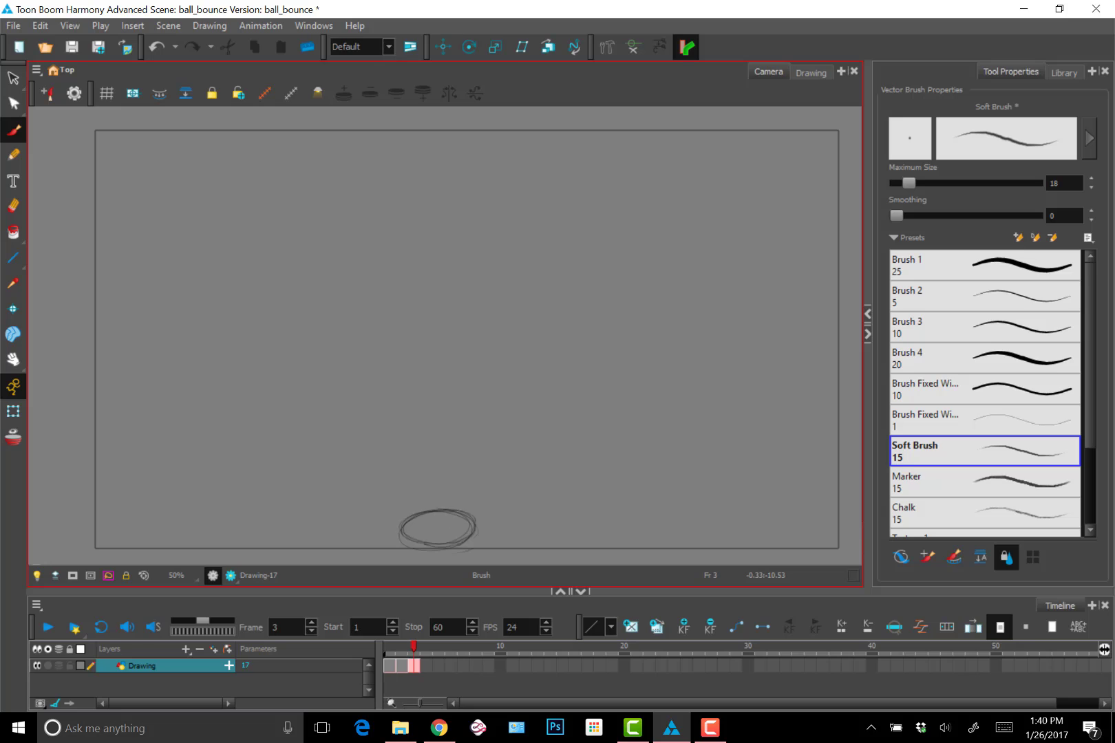
key(comma)
key(period)
key(comma)
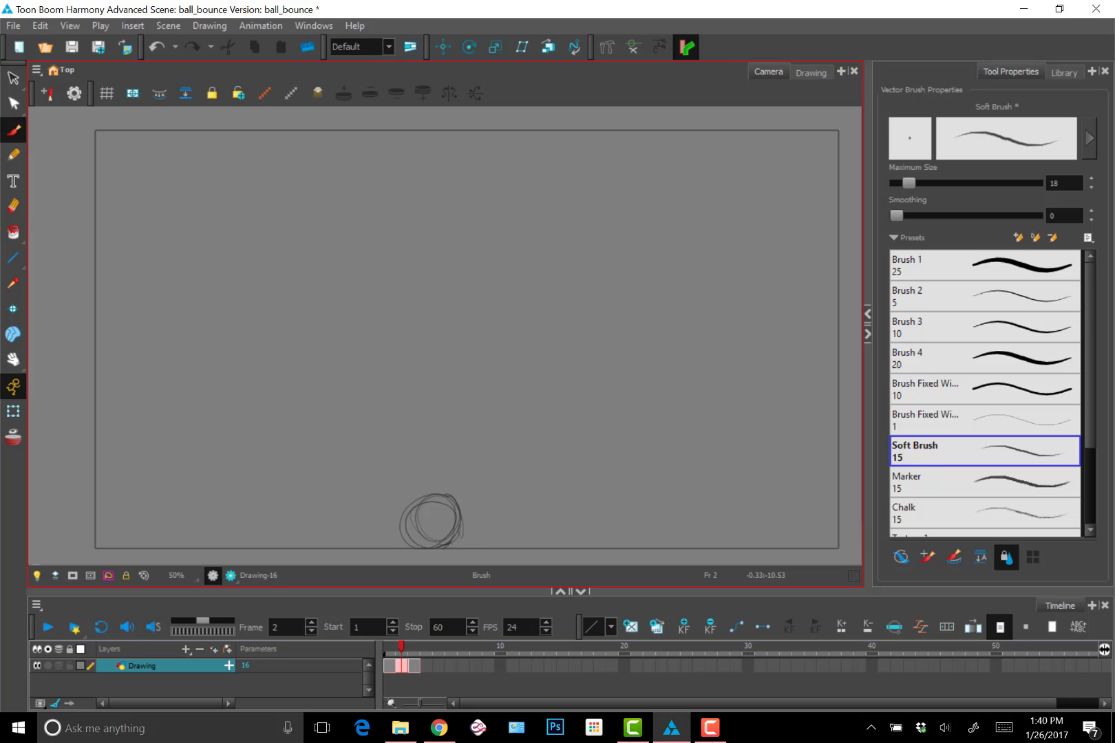
Step: Shift the squashed ball on frame 3 slightly further left and check its alignment against the earlier frames
key(period)
key(ctrl+a)
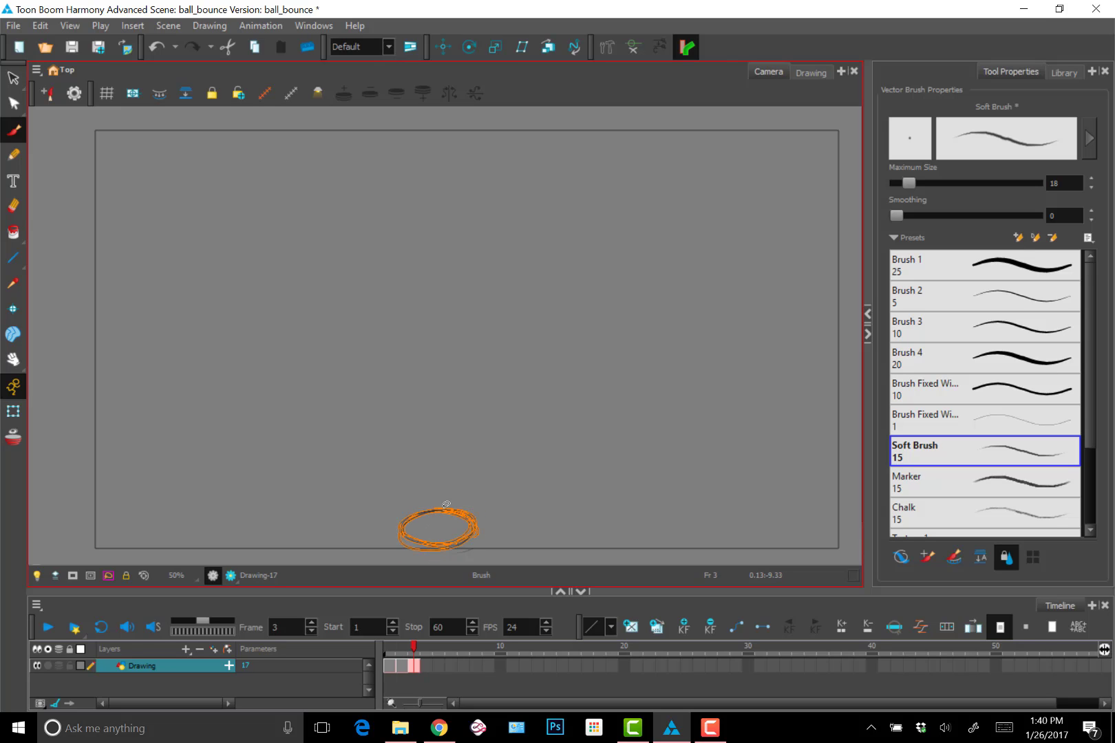
key(ctrl+c)
key(comma)
key(comma)
key(period)
key(comma)
key(period)
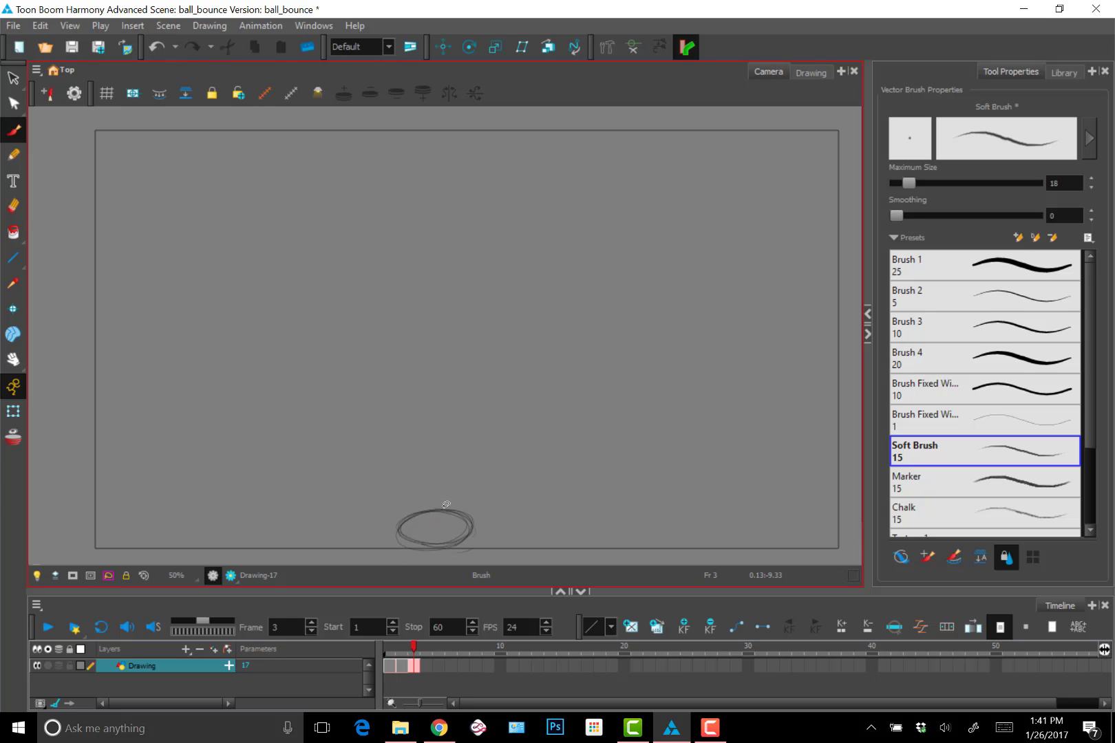
Step: Nudge the contact ball on frame 2 slightly right and flip to frame 3 to check the alignment
key(comma)
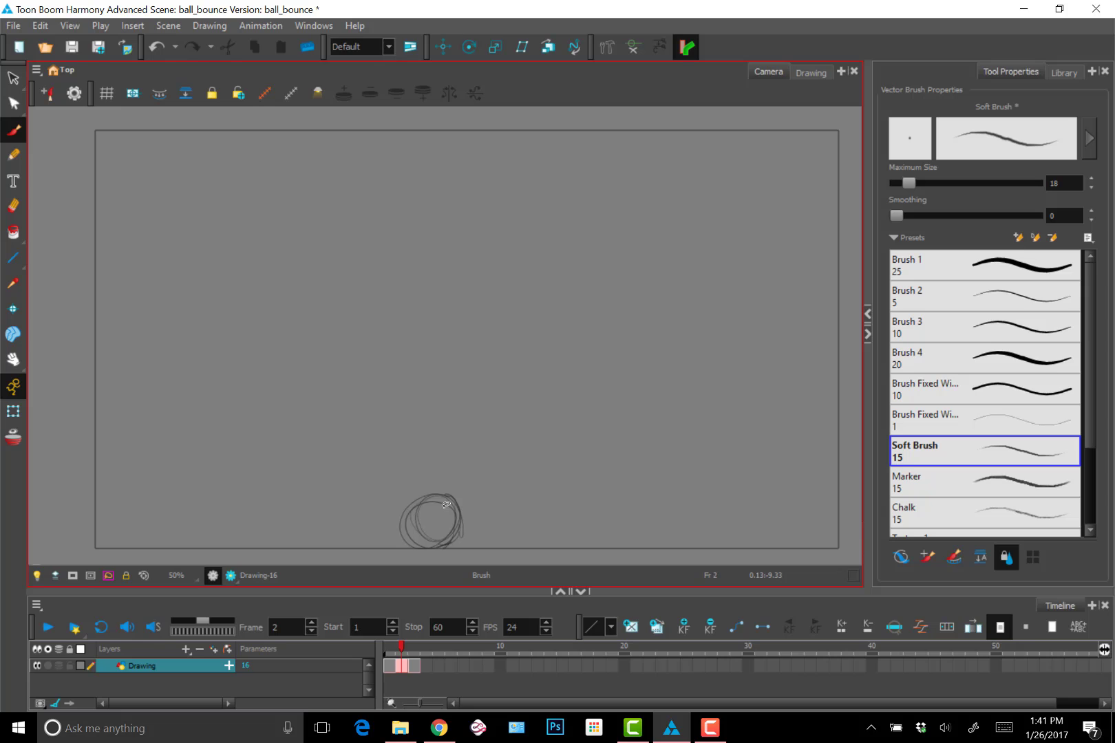
ctrl+drag(485, 473, 392, 554)
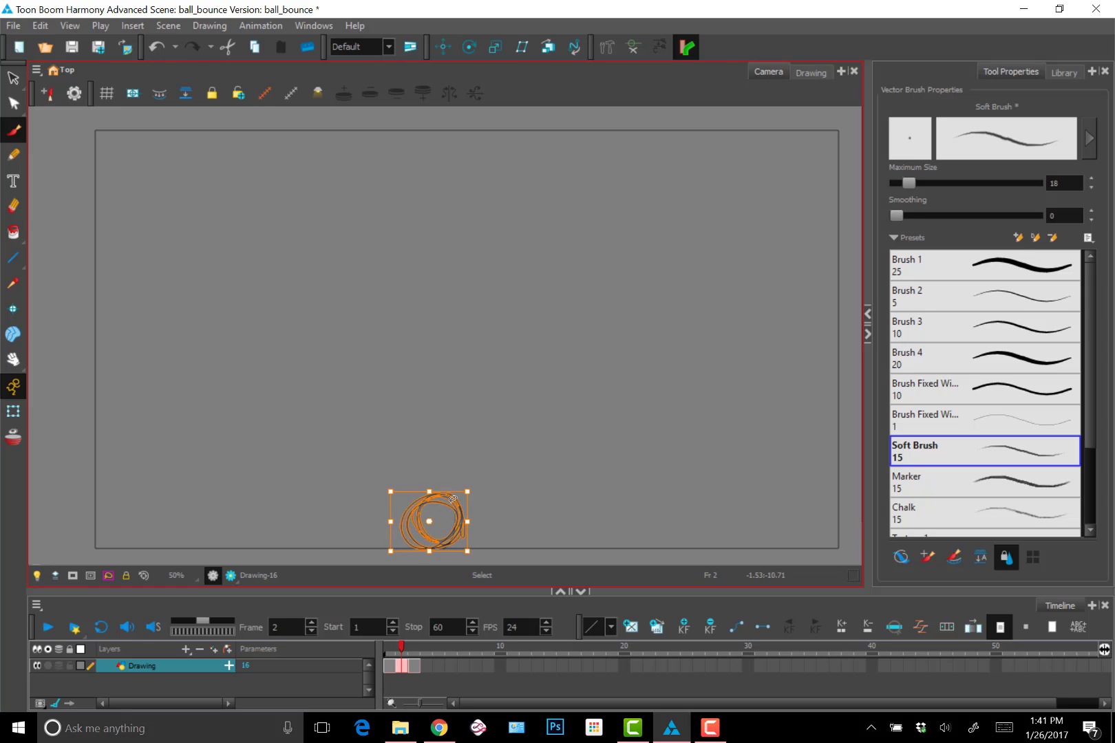
key(Right)
key(Right)
key(Right)
key(comma)
key(period)
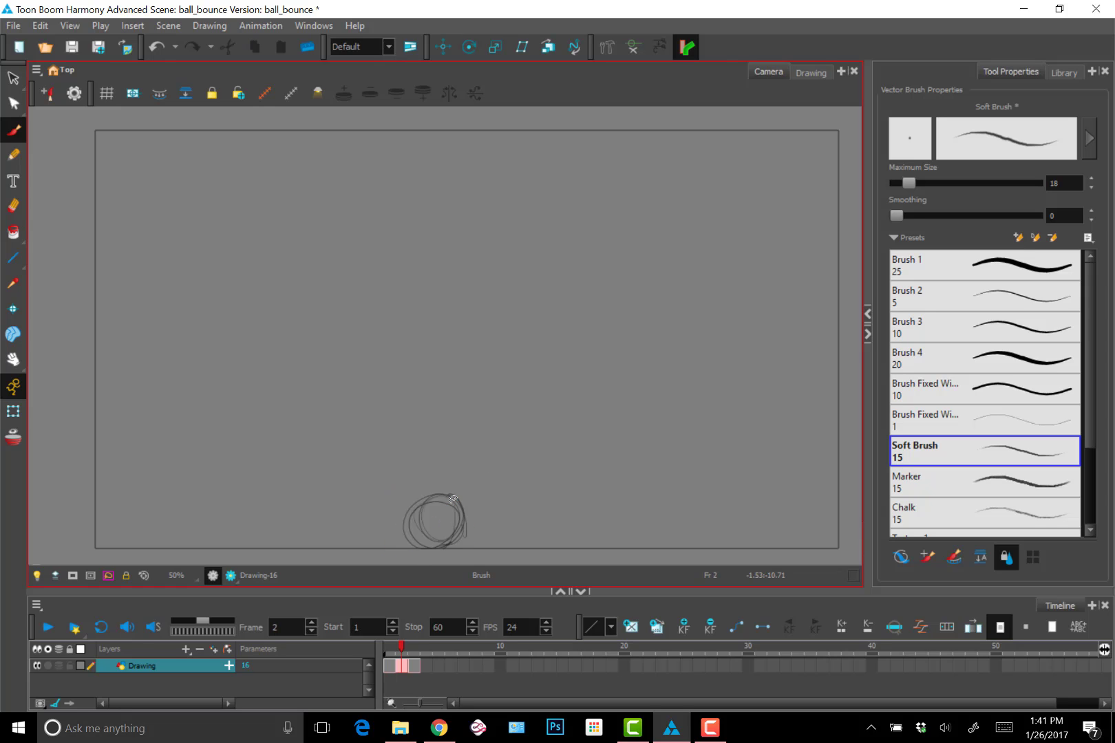
key(period)
key(comma)
key(period)
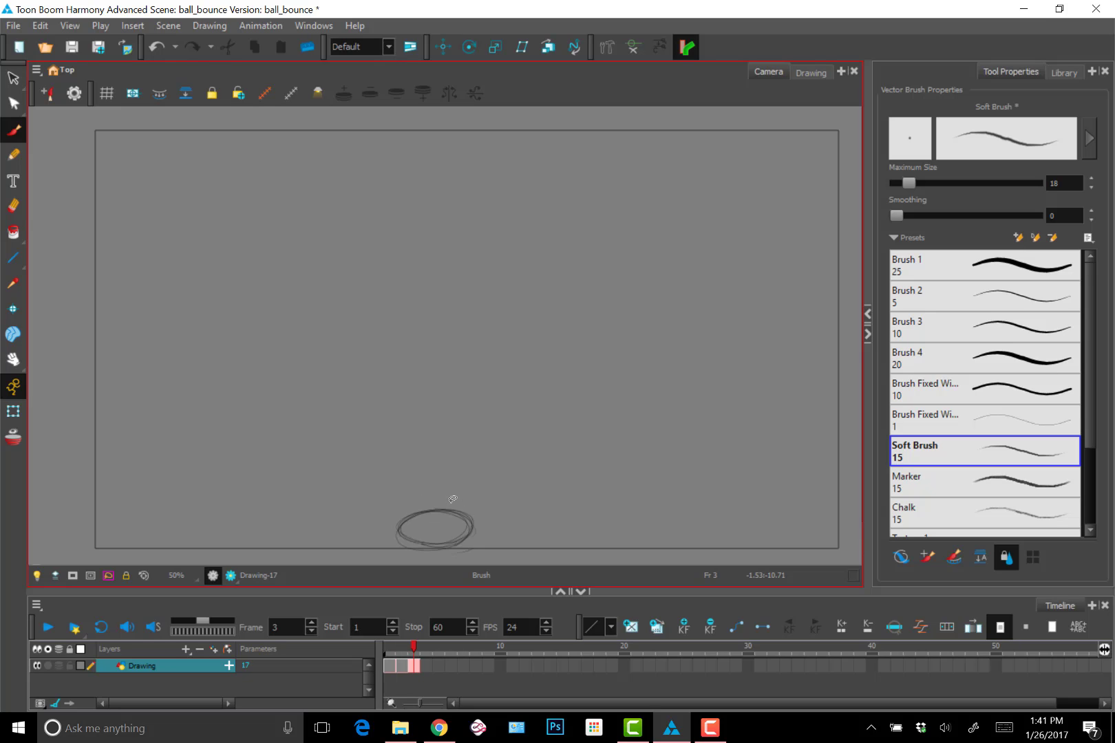
Step: Flip repeatedly through frames 1 to 3 to examine how the ball drops and squashes
key(comma)
key(comma)
key(period)
key(period)
key(comma)
key(period)
key(comma)
key(period)
key(comma)
key(comma)
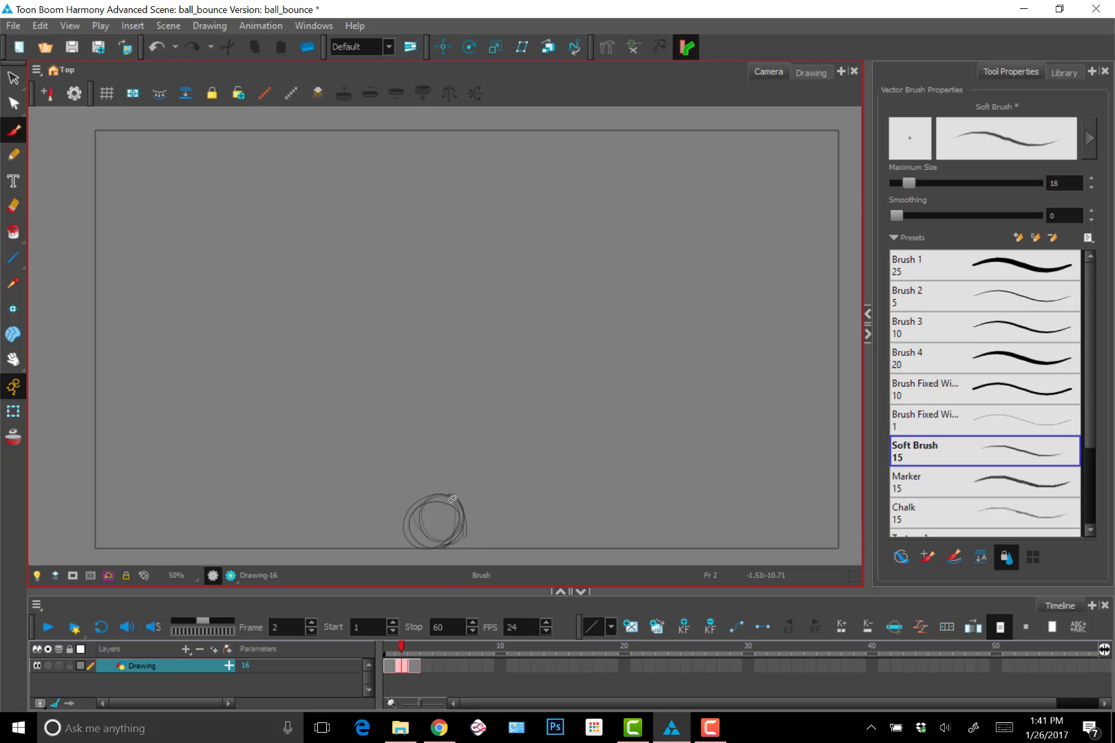
key(period)
key(period)
key(comma)
key(period)
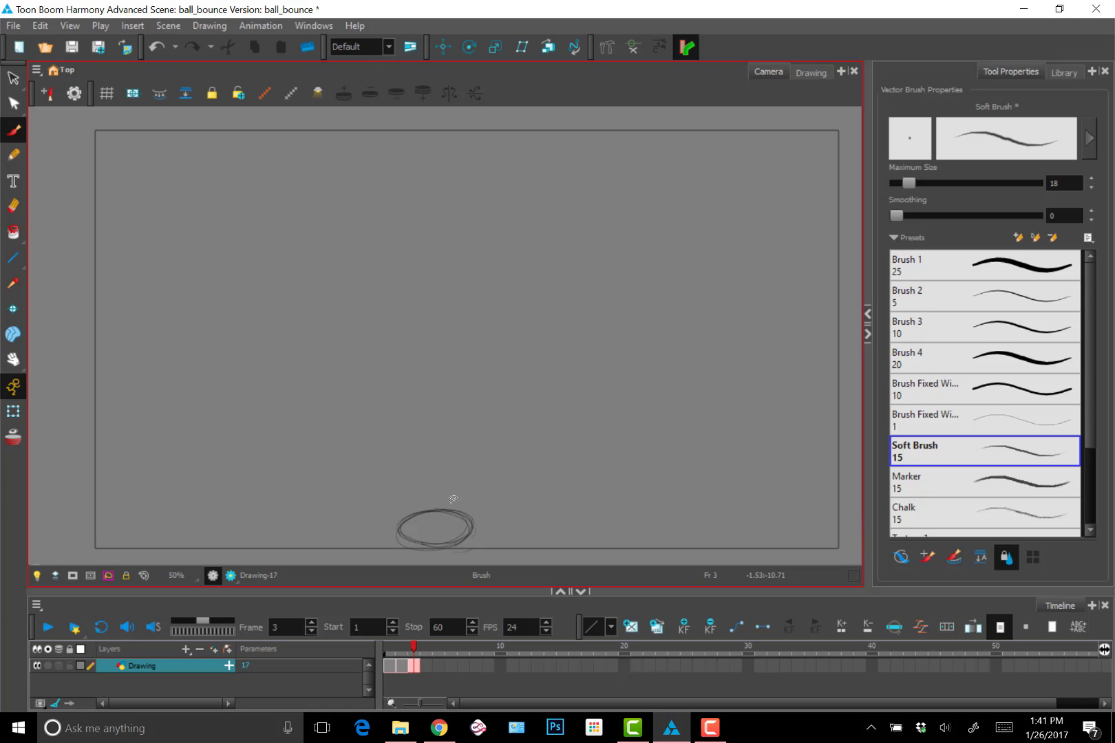
Step: Show the onion skin and step back from frame 3 to frame 1 to review the ball positions
key(alt+o)
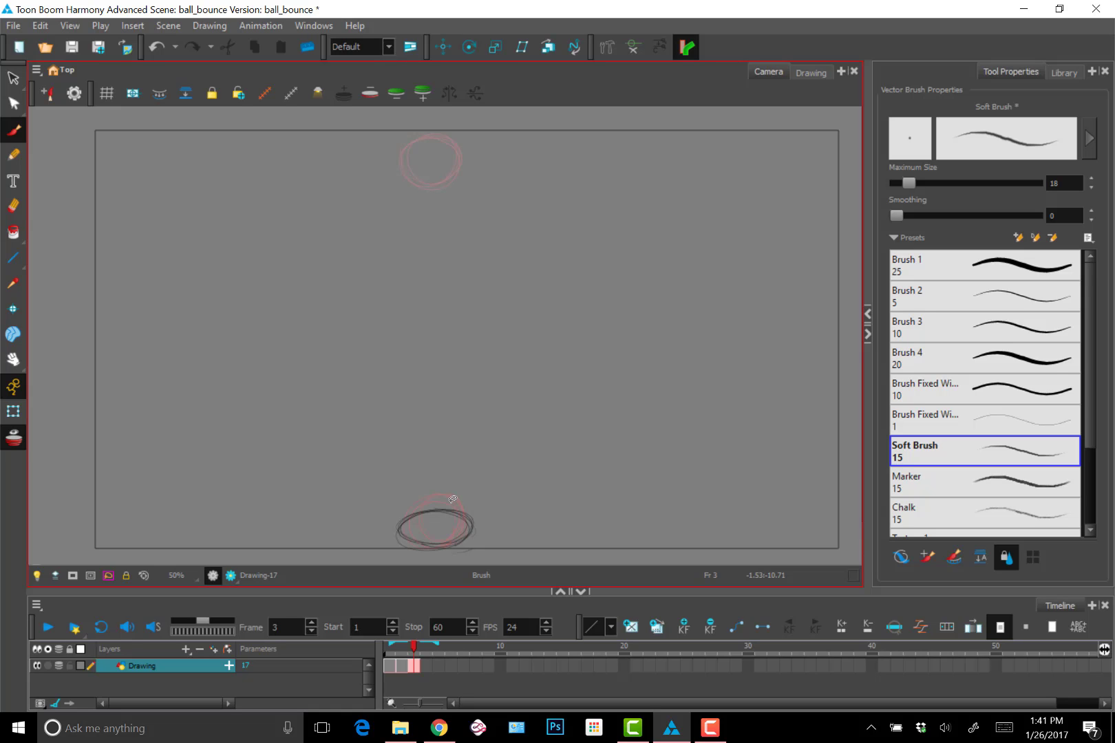
key(comma)
key(period)
key(comma)
key(comma)
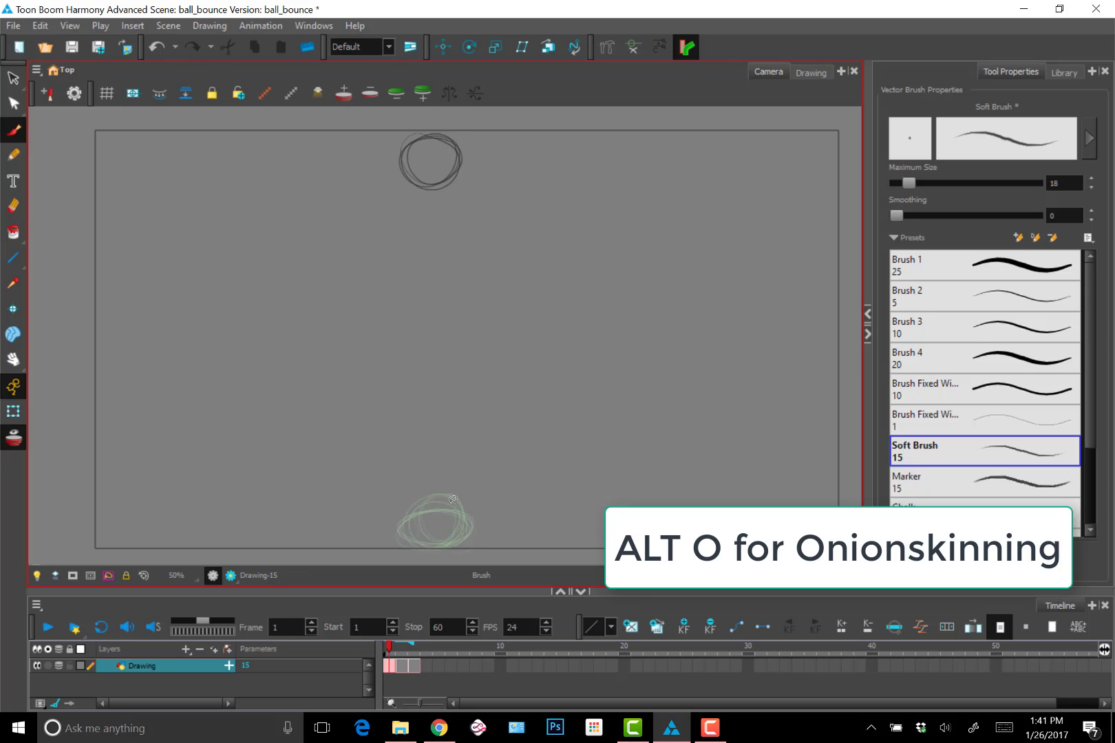
Step: Turn off onion skinning and copy the frame 1 drawing of the top ball to frame 4
click(398, 667)
key(alt+o)
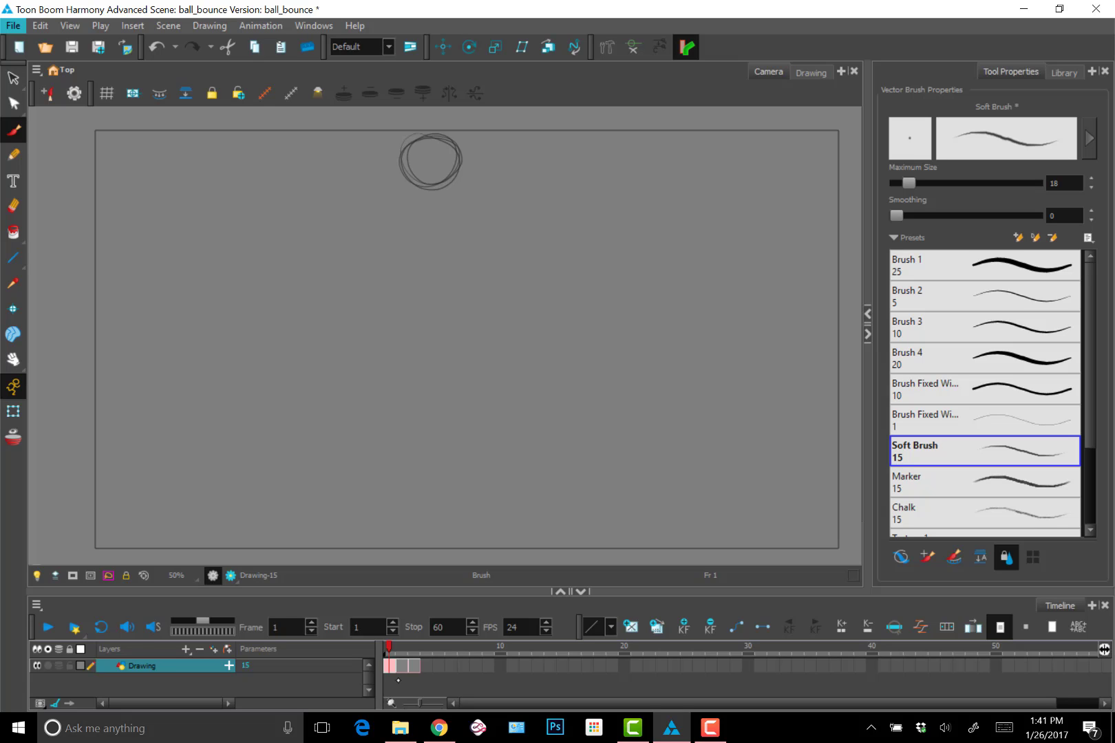
key(Right)
key(Right)
key(period)
key(period)
key(period)
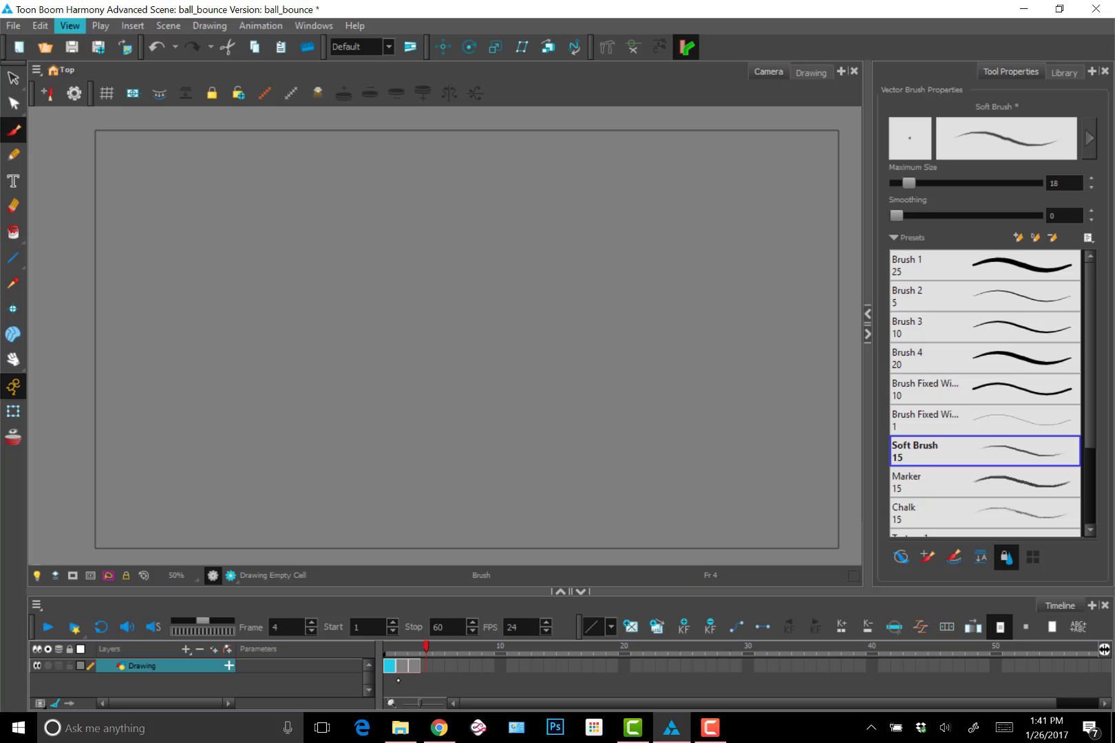
click(444, 677)
key(ctrl+v)
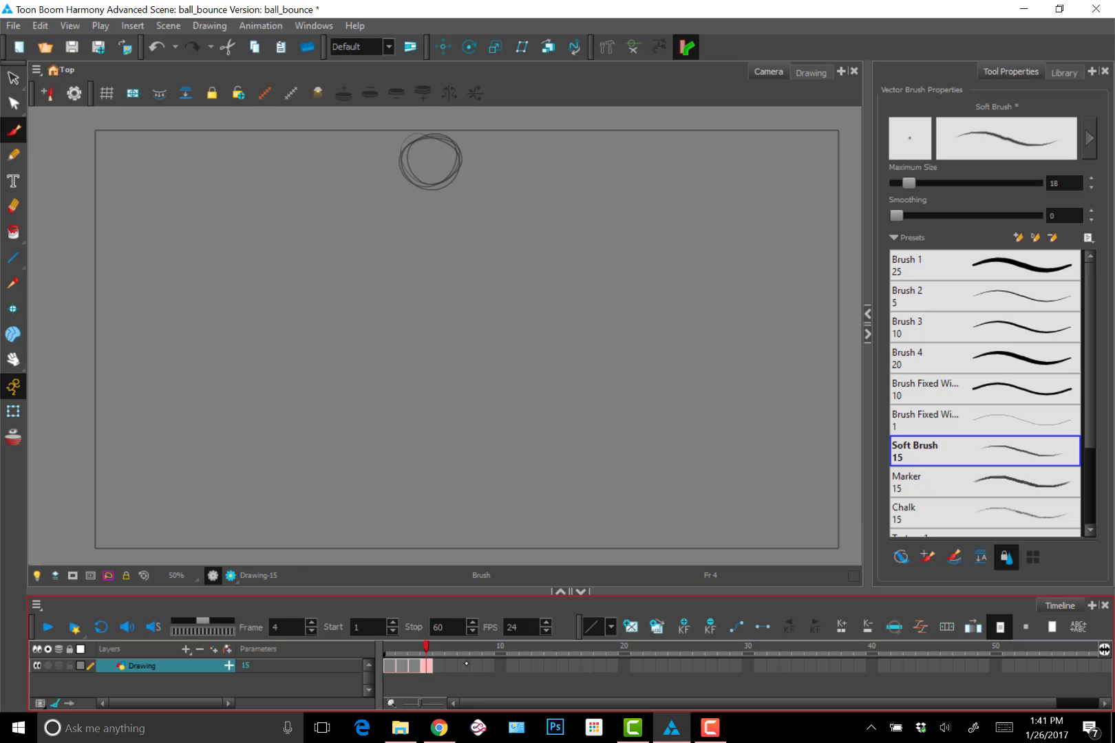
Step: Return to frame 1 and play the bounce animation
key(comma)
key(comma)
key(comma)
key(Return)
Step: Turn onion skinning back on at frame 1 and flip between the top ball and the contact ball
click(384, 655)
key(alt+o)
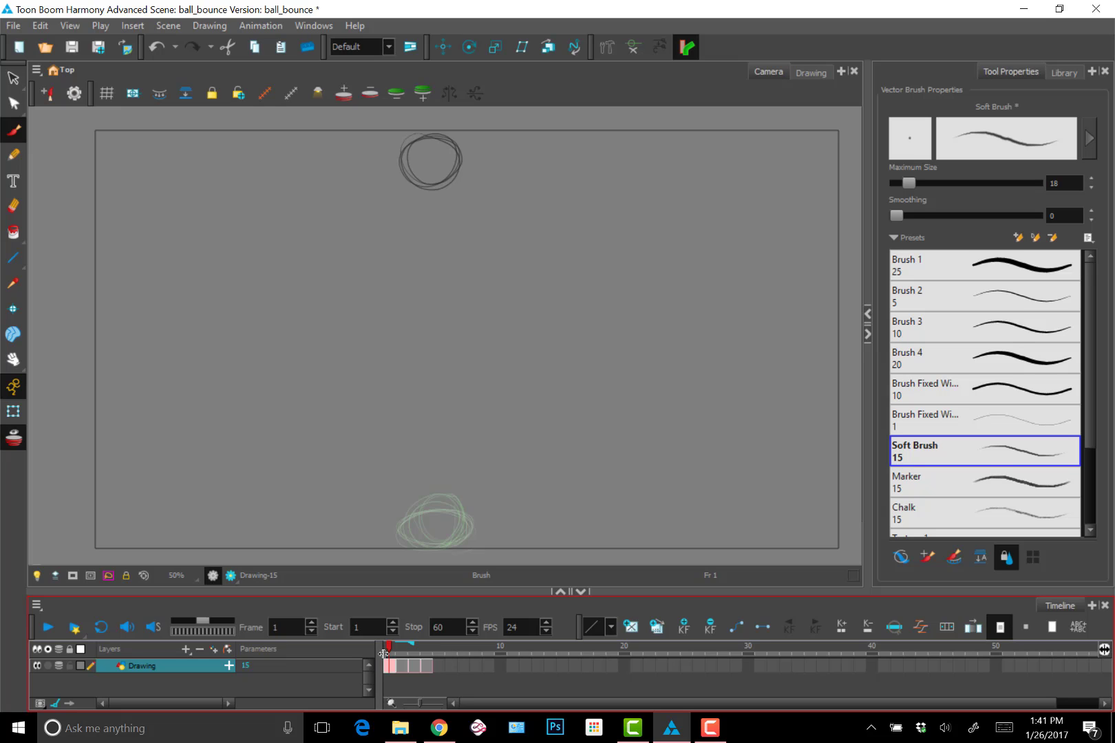
key(period)
key(comma)
key(period)
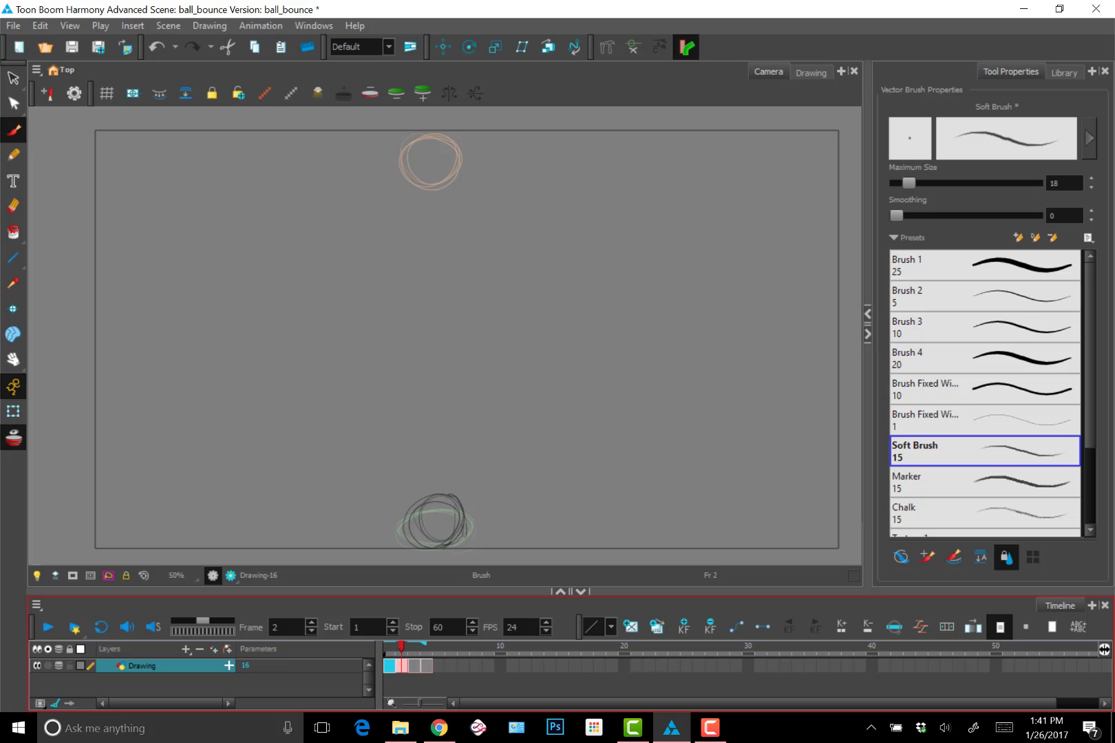
Step: Insert an empty frame at frame 2, between the top ball and the contact ball drawings
click(403, 655)
mouse_move(401, 648)
mouse_down()
mouse_move(390, 648)
mouse_move(401, 649)
mouse_up()
key(Delete)
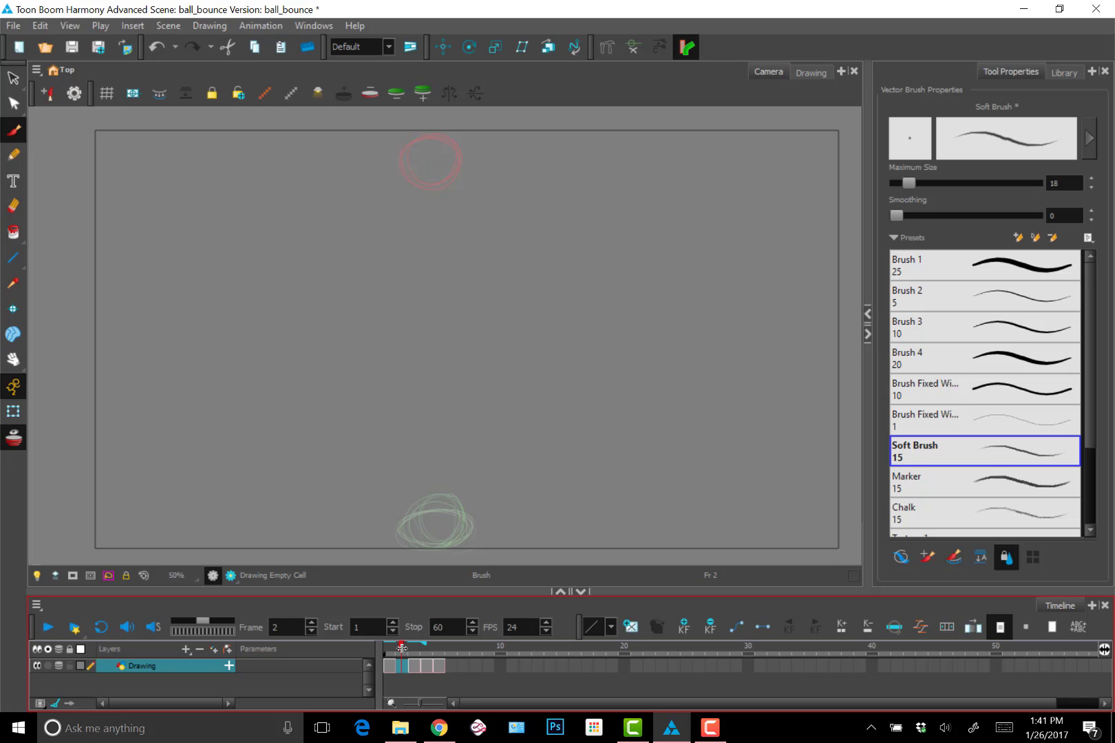
Step: Draw a rough in-between ball on frame 2, about midway between the top ball and the contact ball
click(423, 647)
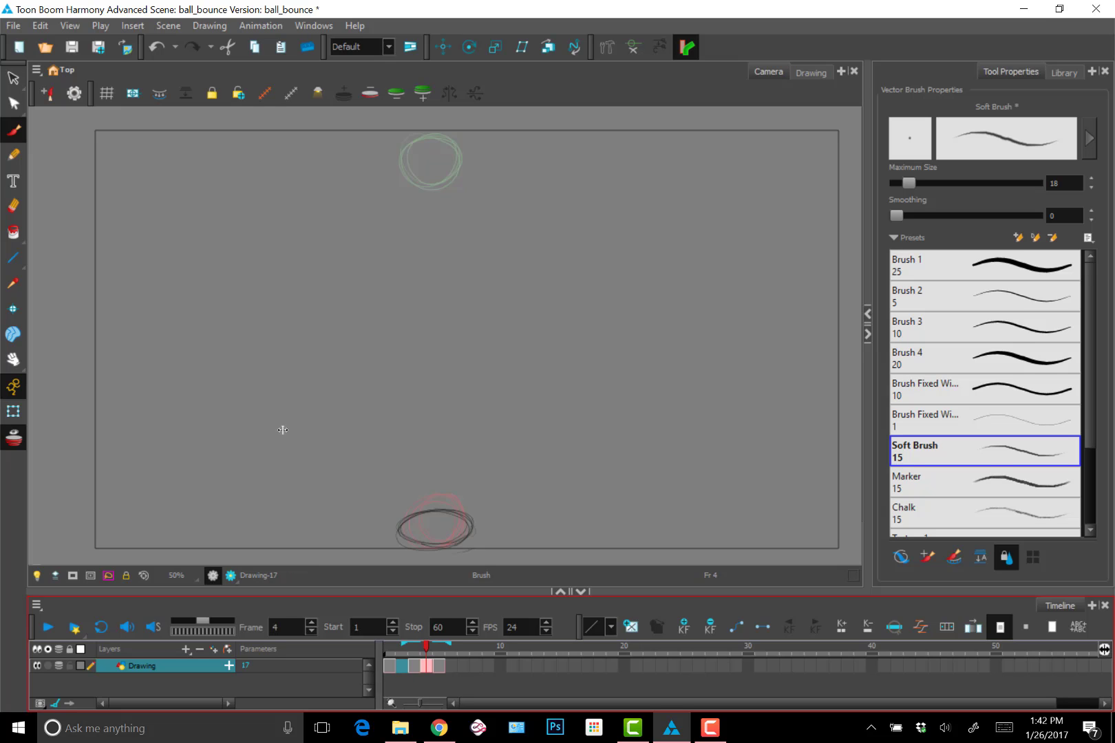
key(.)
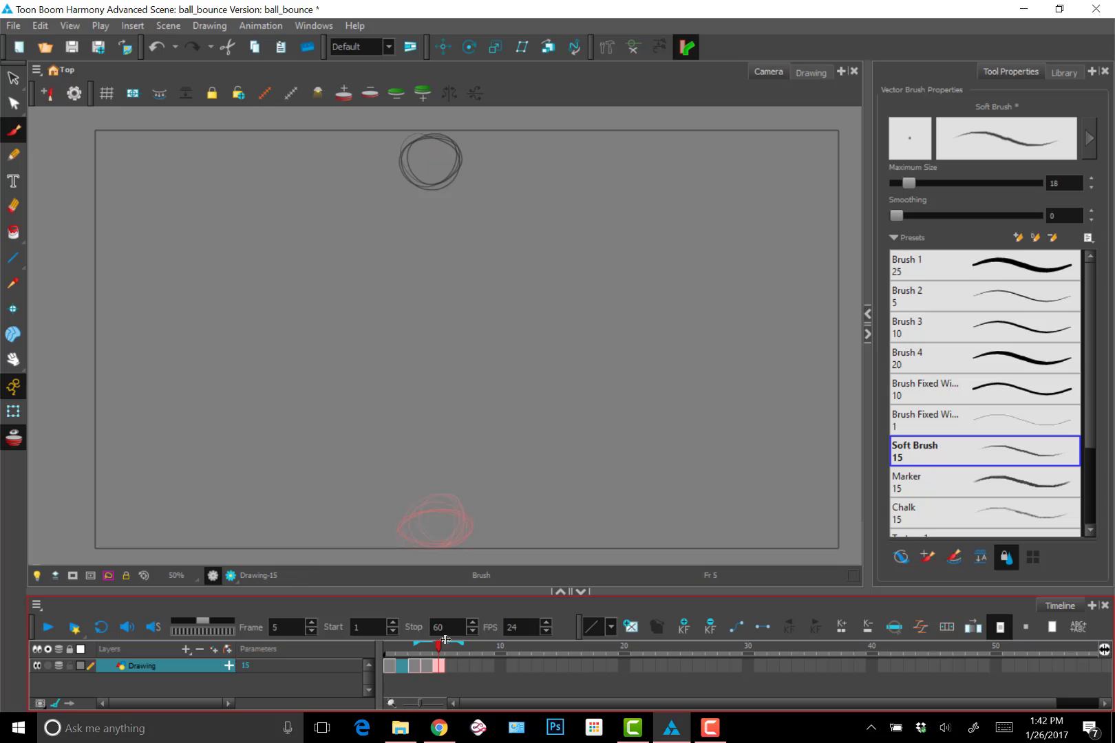
drag(460, 646, 402, 638)
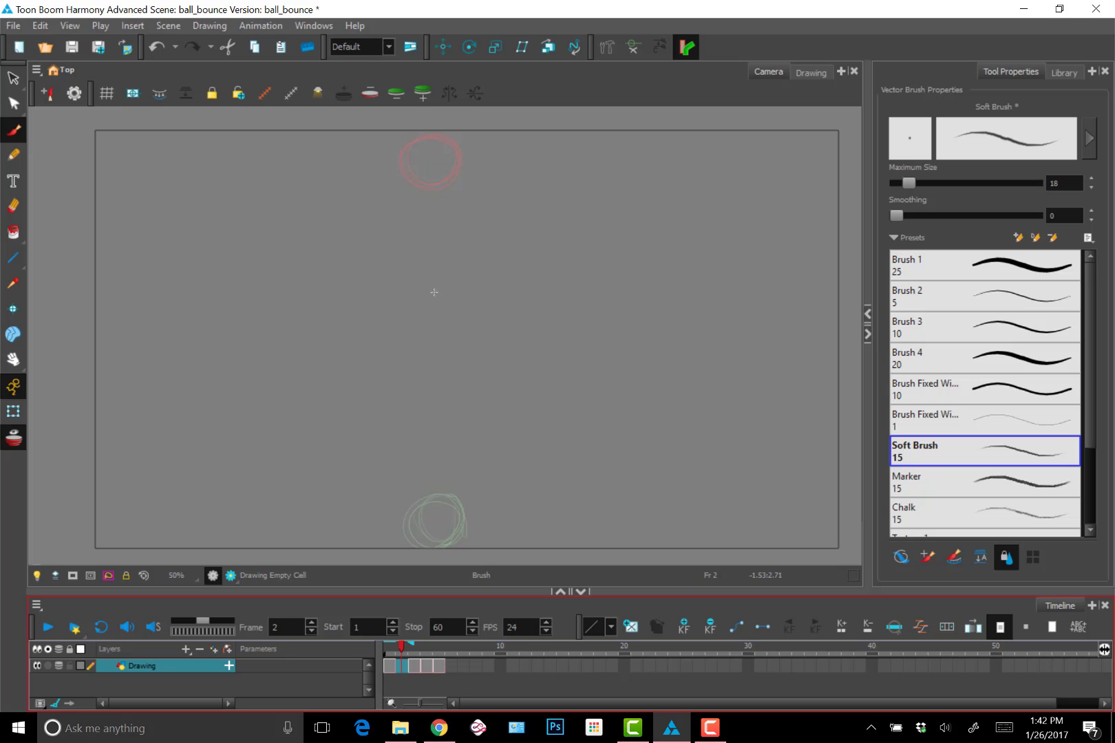
mouse_move(434, 311)
mouse_down()
mouse_move(441, 285)
mouse_move(452, 319)
mouse_move(413, 320)
mouse_move(419, 303)
mouse_move(459, 284)
mouse_move(437, 333)
mouse_move(416, 293)
mouse_move(461, 298)
mouse_up()
key(f)
key(g)
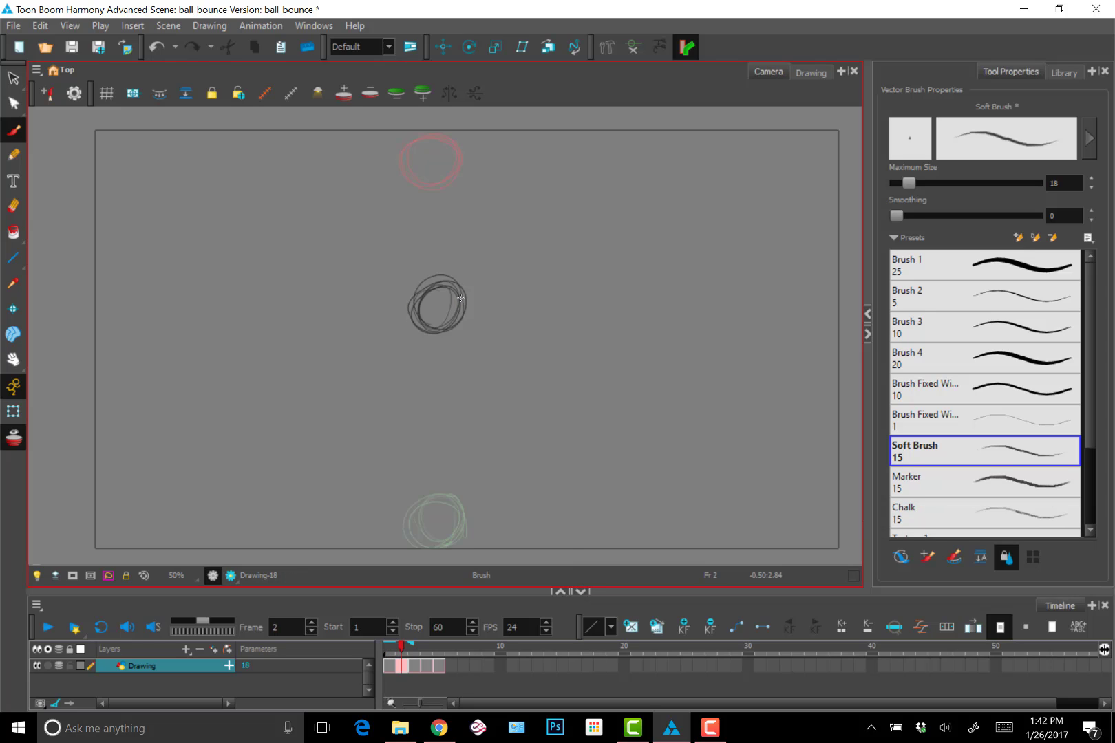
Step: Flip through the drop frames with onion skinning on and off to examine the mid-air ball's spacing
key(f)
key(g)
key(period)
key(comma)
key(comma)
key(period)
key(alt+o)
key(comma)
key(period)
key(period)
key(period)
key(comma)
key(comma)
key(comma)
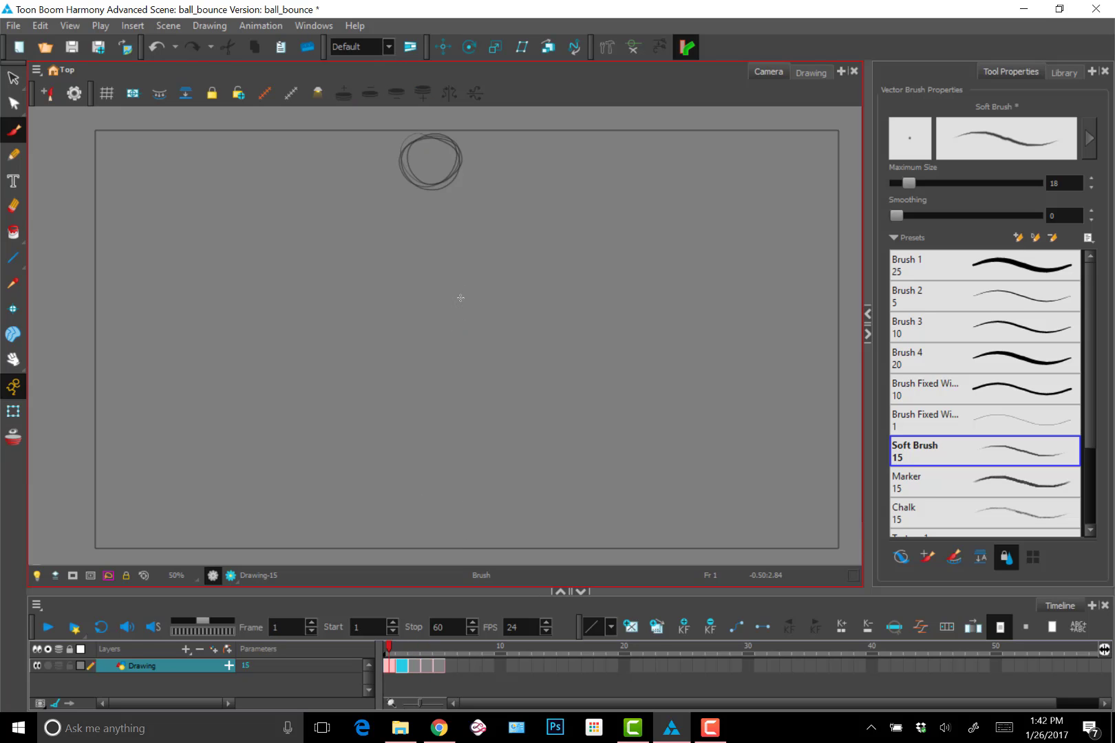
key(period)
key(period)
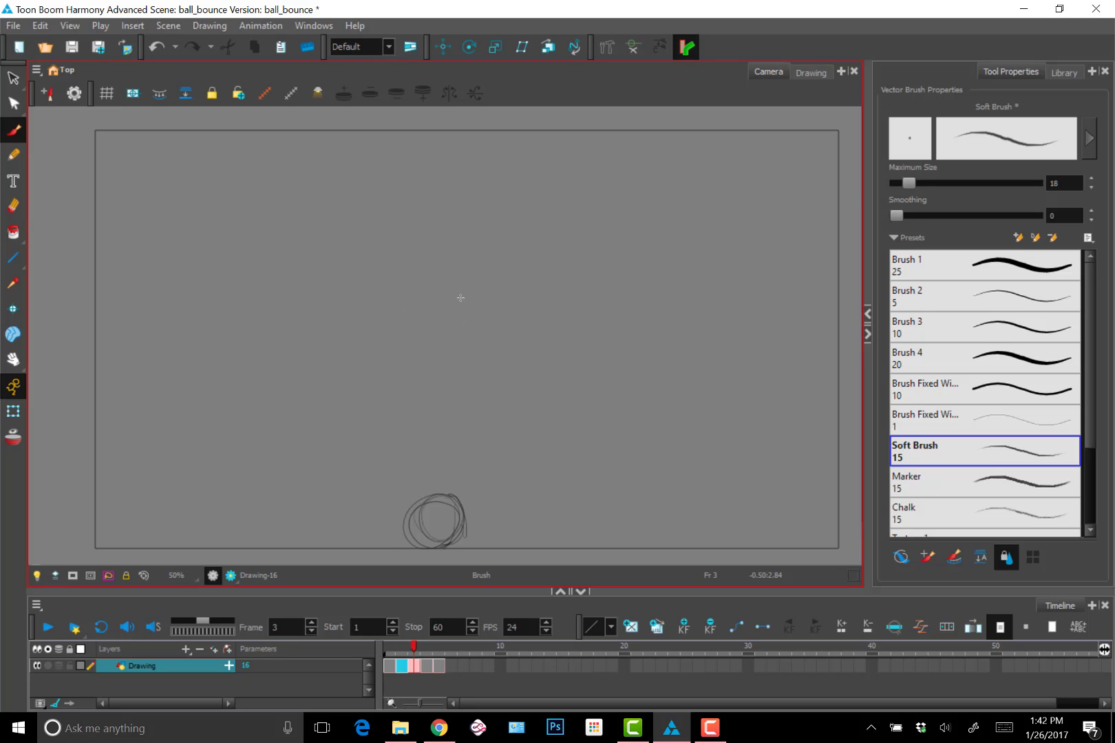
key(period)
key(comma)
key(comma)
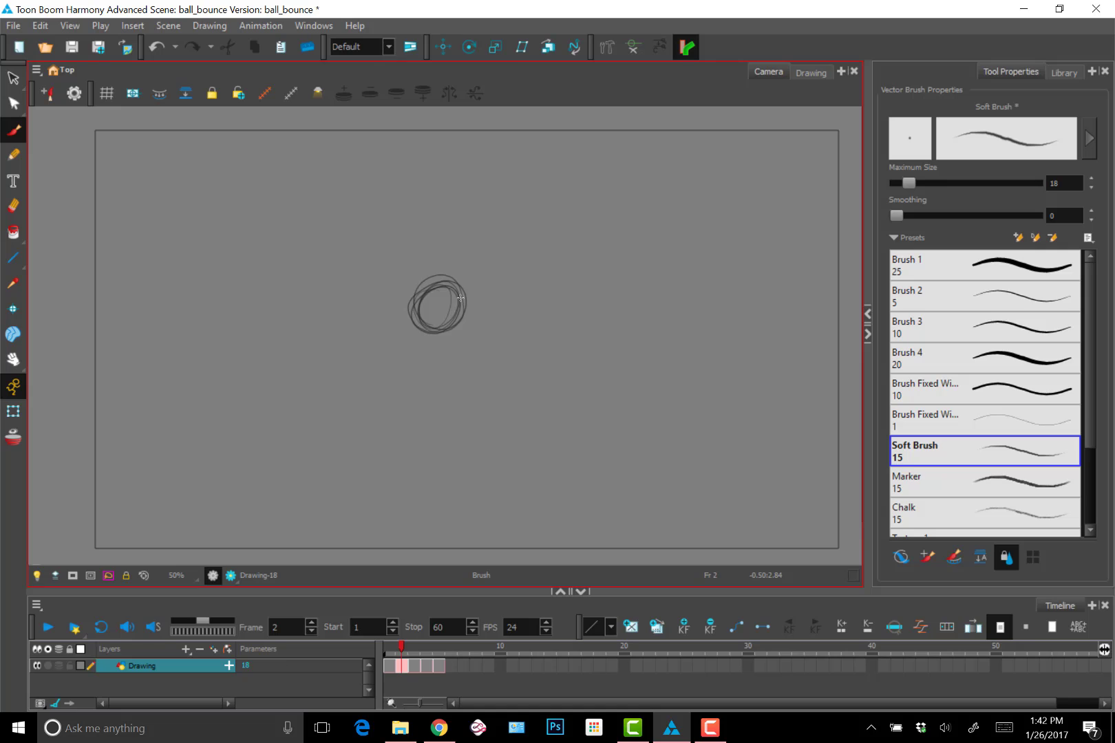
Step: Insert an empty frame at frame 2 and, with onion skinning on, draw a ball between the top and mid-air balls
key(Delete)
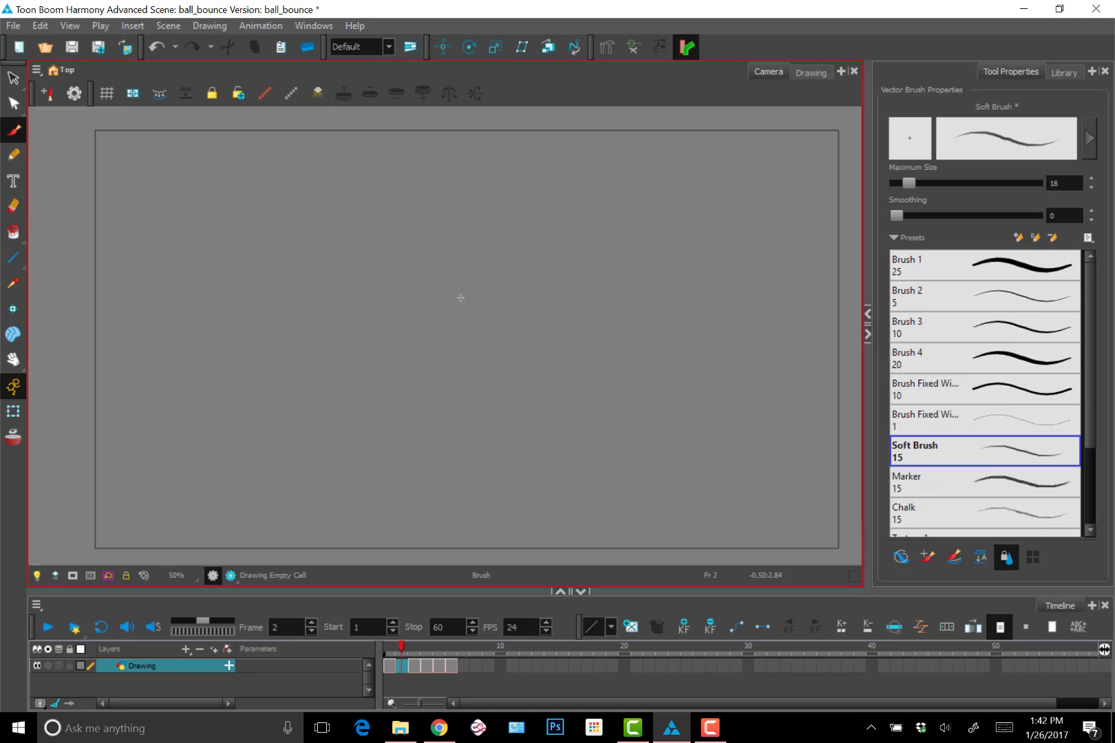
key(alt+o)
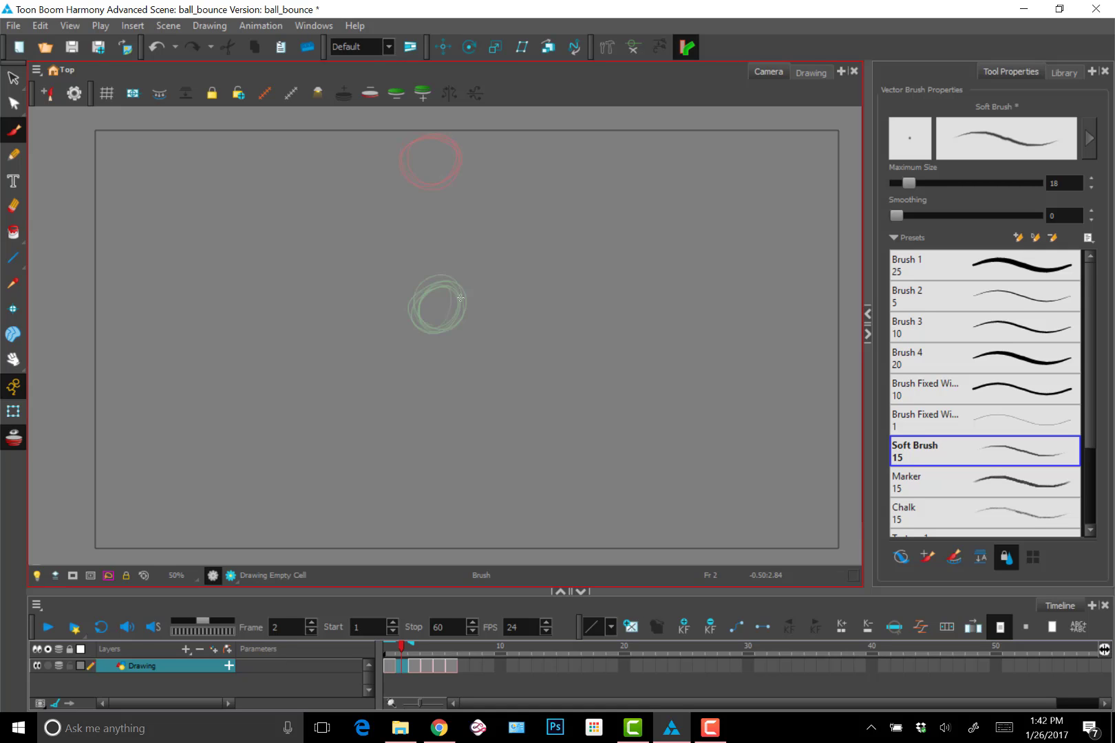
mouse_move(436, 221)
mouse_down()
mouse_move(441, 244)
mouse_move(420, 245)
mouse_move(411, 211)
mouse_move(456, 206)
mouse_up()
Step: Flip between frames 1 and 3 to examine how the new in-between spaces the start of the fall
key(comma)
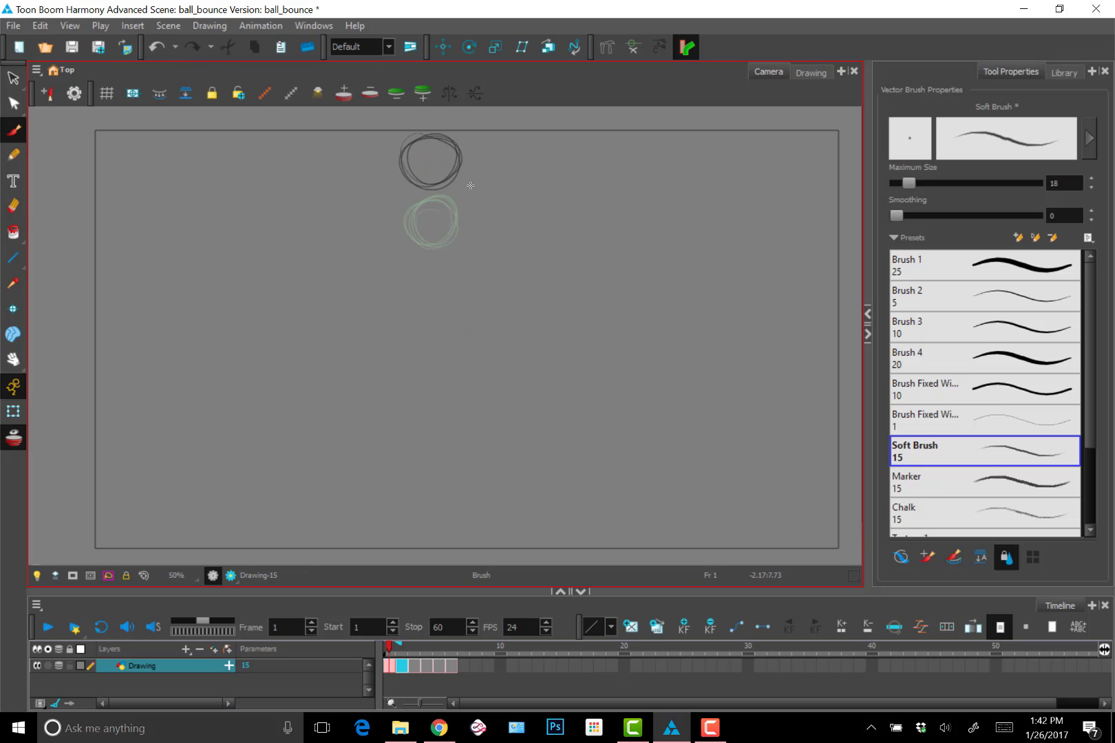
key(period)
key(period)
key(comma)
key(comma)
key(period)
key(period)
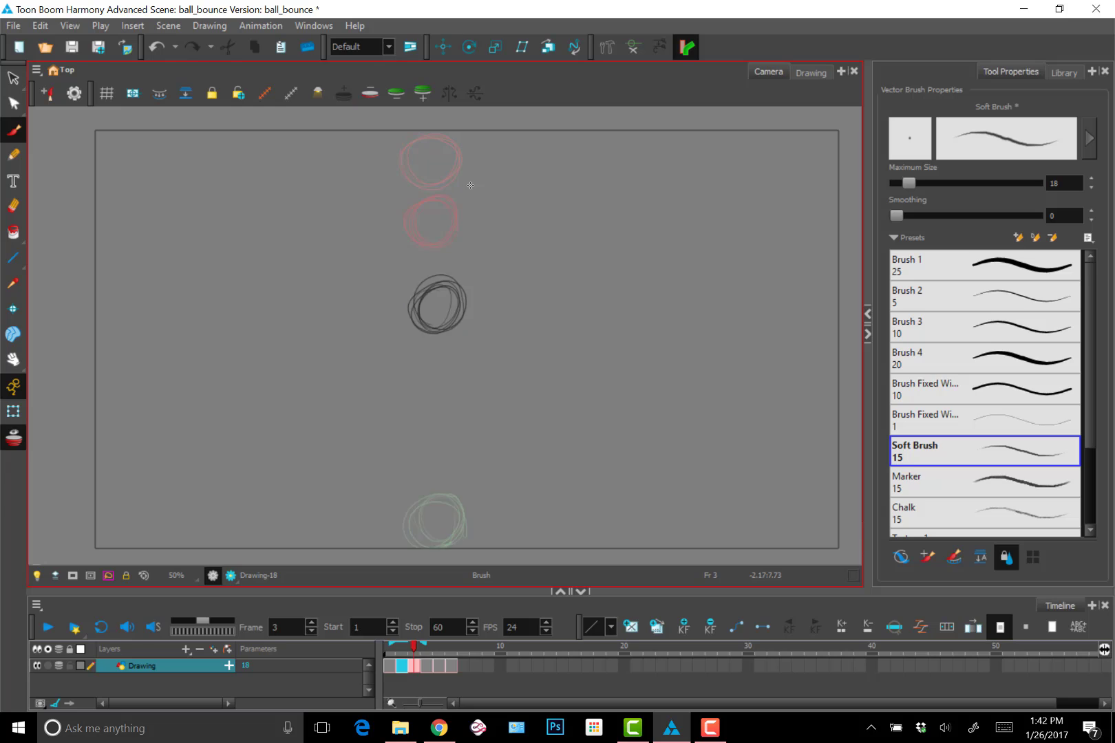
key(comma)
key(comma)
Step: Insert another empty frame at frame 2 and draw a ball overlapping the lower part of the top ball
key(period)
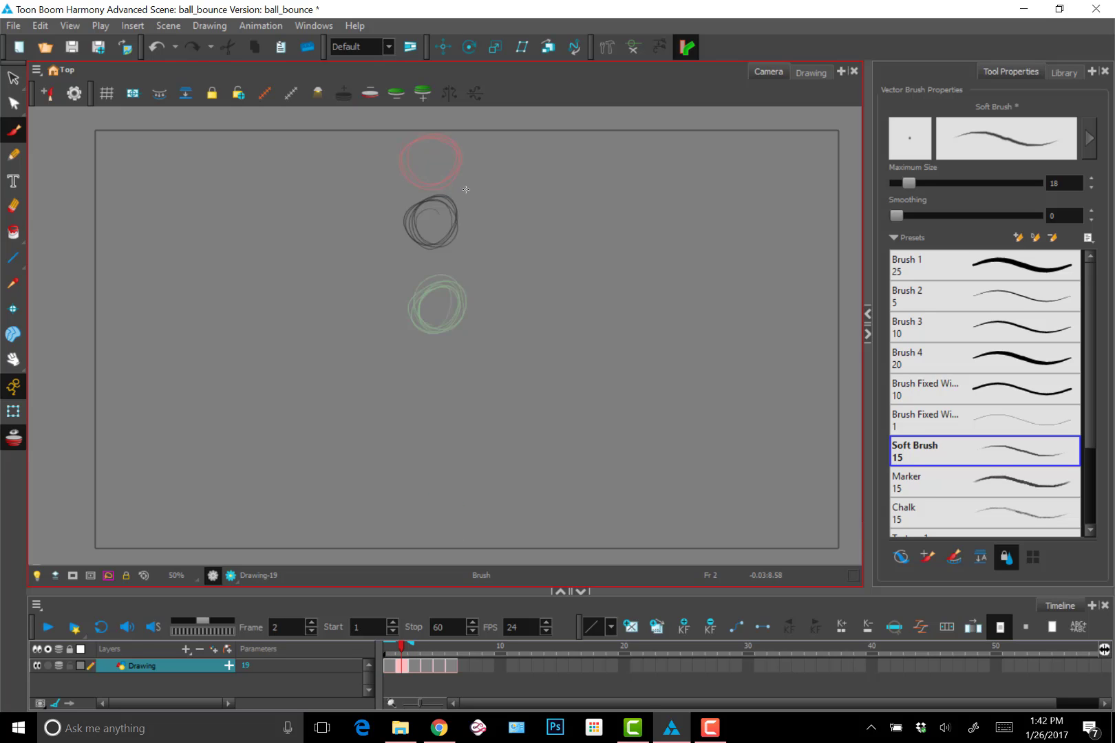
key(shift+r)
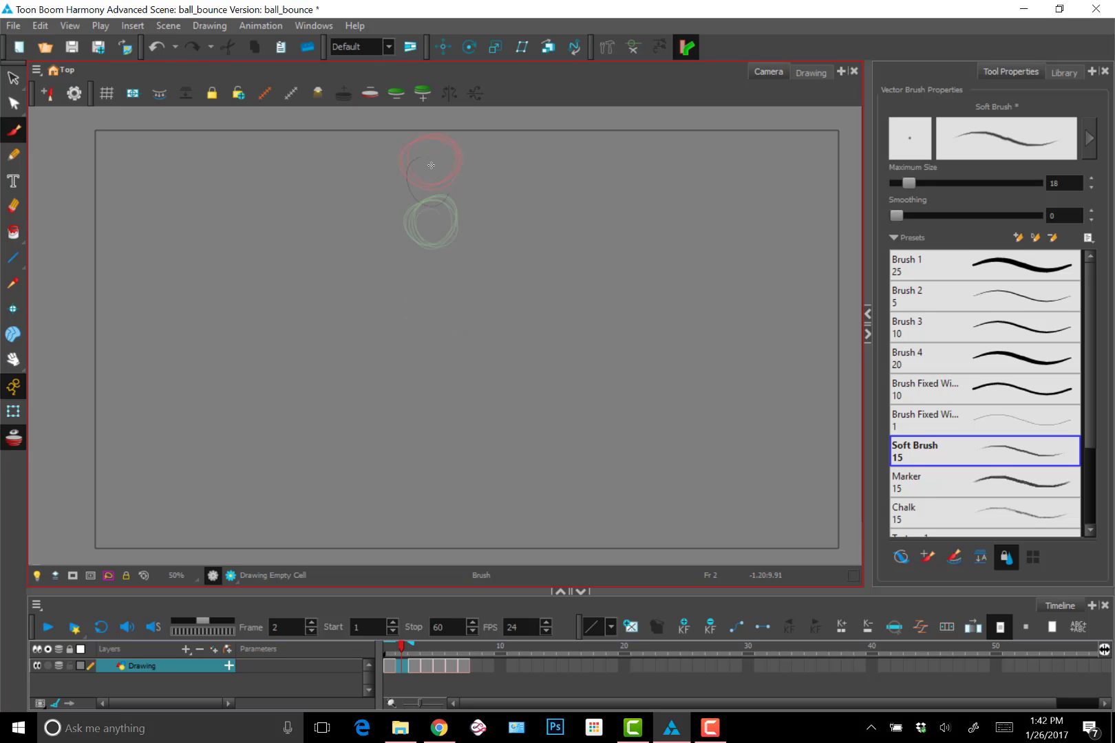
mouse_move(431, 164)
mouse_down()
mouse_move(451, 177)
mouse_move(450, 190)
mouse_move(416, 200)
mouse_up()
mouse_move(441, 164)
mouse_down()
mouse_move(452, 173)
mouse_move(447, 198)
mouse_move(414, 164)
mouse_move(458, 186)
mouse_up()
Step: Flip forward and back through the whole bounce to examine how the fall accelerates with the overlapping ball
key(comma)
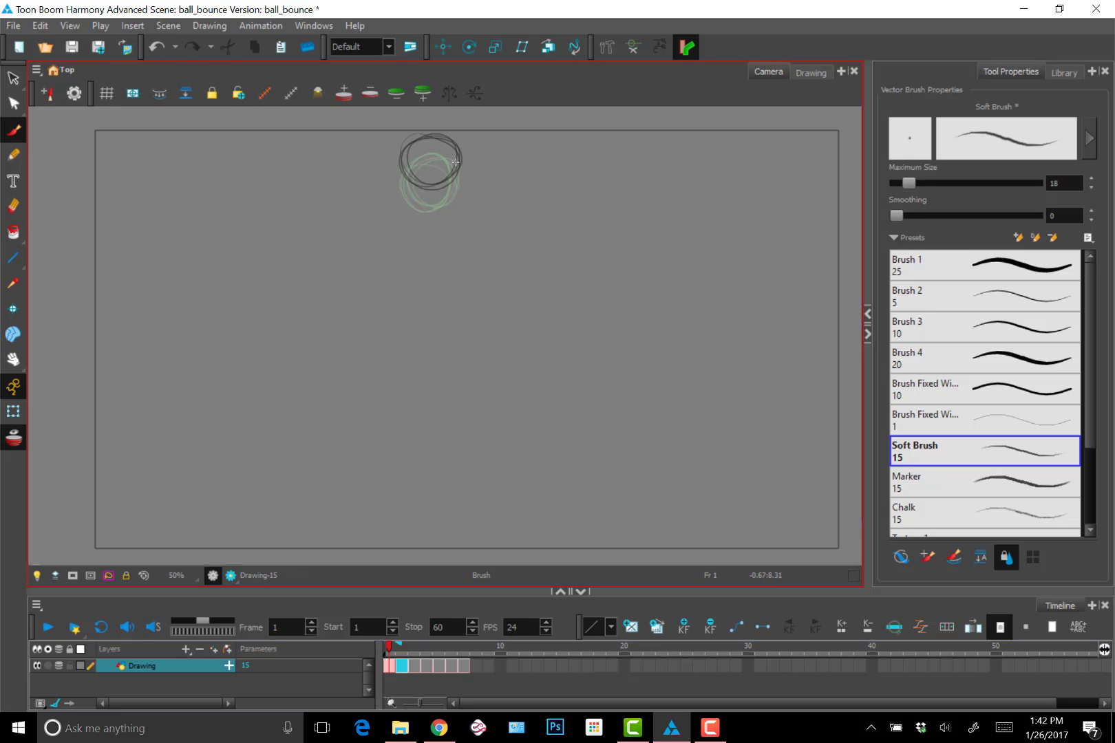
key(period)
key(period)
key(period)
key(period)
key(period)
key(period)
key(comma)
key(comma)
key(comma)
key(comma)
key(comma)
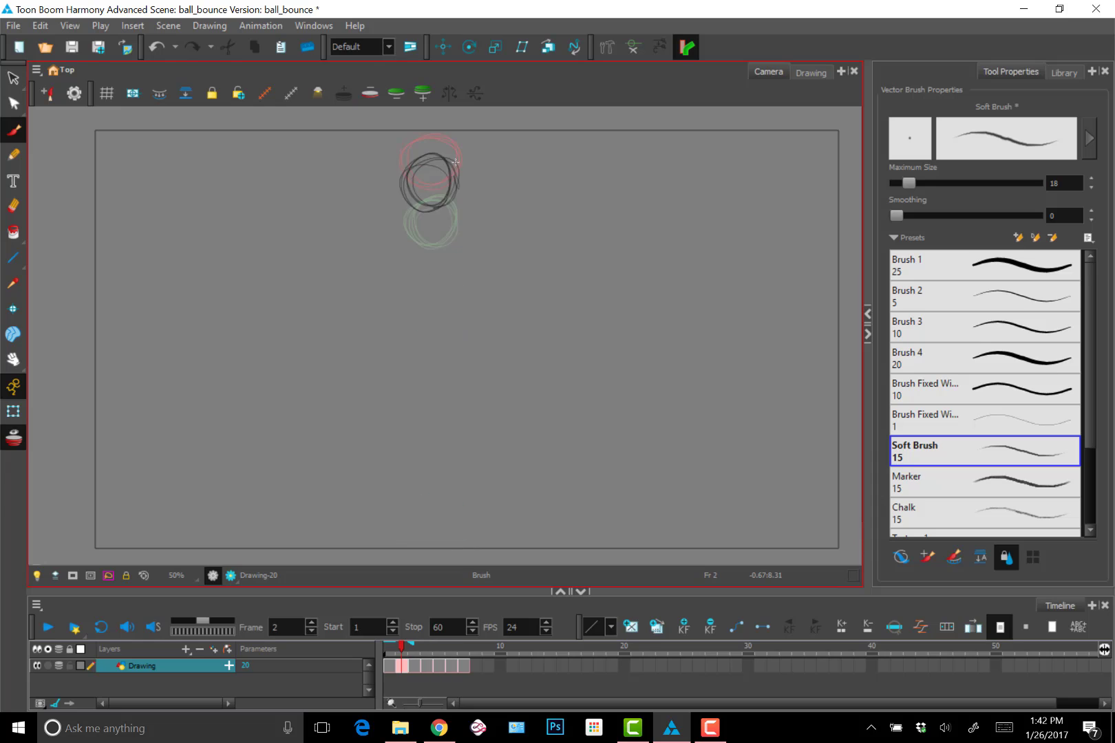
Step: Insert an empty frame at frame 2 and draw a ball only slightly lower than the top ball
key(comma)
key(period)
key(r)
mouse_move(426, 154)
mouse_down()
mouse_move(420, 192)
mouse_move(451, 150)
mouse_move(413, 172)
mouse_move(451, 162)
mouse_move(447, 149)
mouse_move(439, 185)
mouse_move(417, 145)
mouse_move(455, 148)
mouse_up()
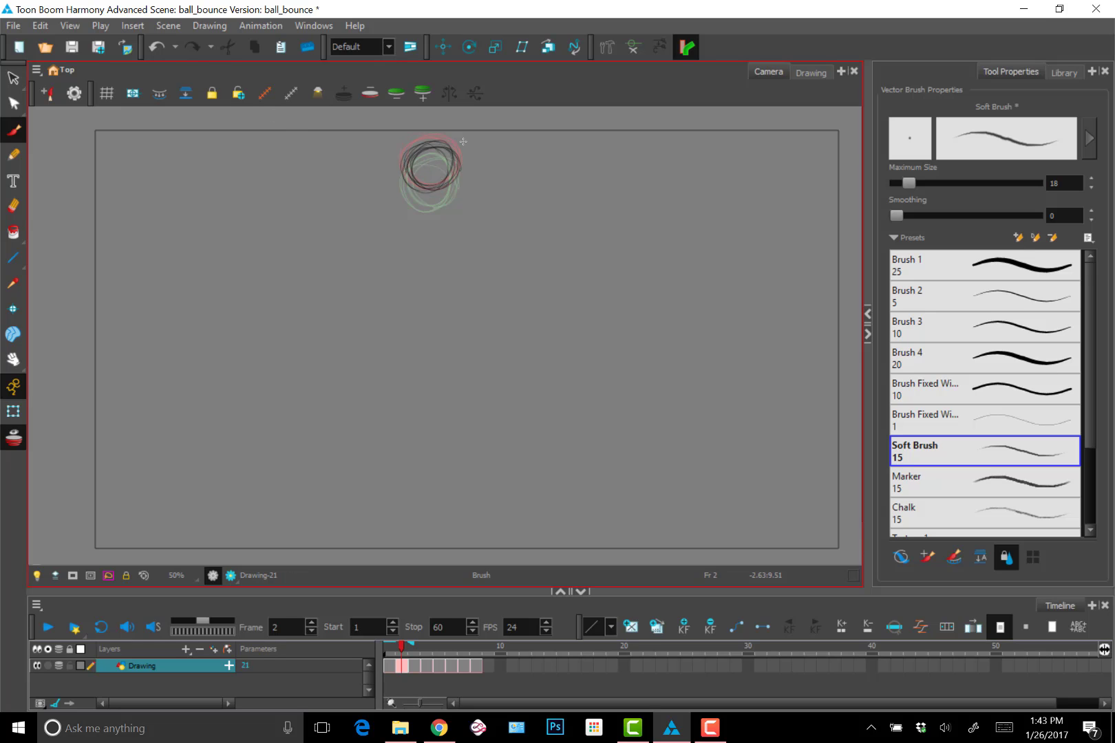
Step: Flip through frames 1 to 8 with onion skinning on to examine the ease-out from the top
key(f)
key(g)
key(g)
key(g)
key(g)
key(g)
key(g)
key(g)
key(g)
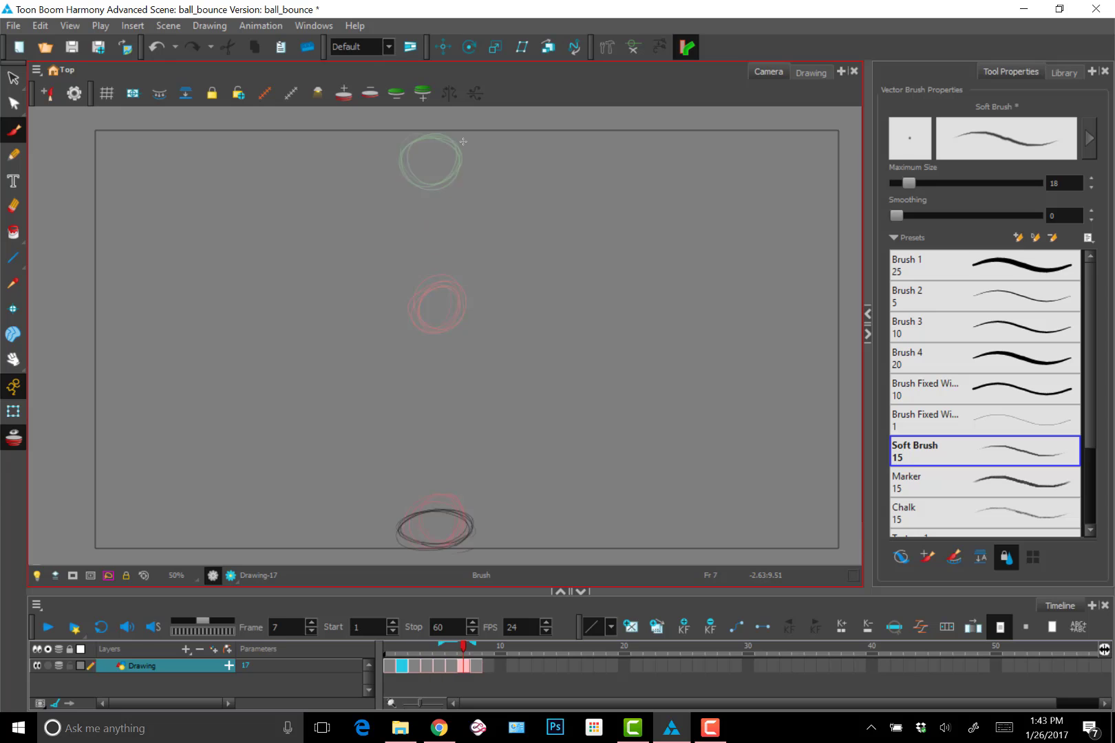
key(f)
key(f)
key(comma)
key(comma)
key(comma)
key(comma)
key(comma)
key(comma)
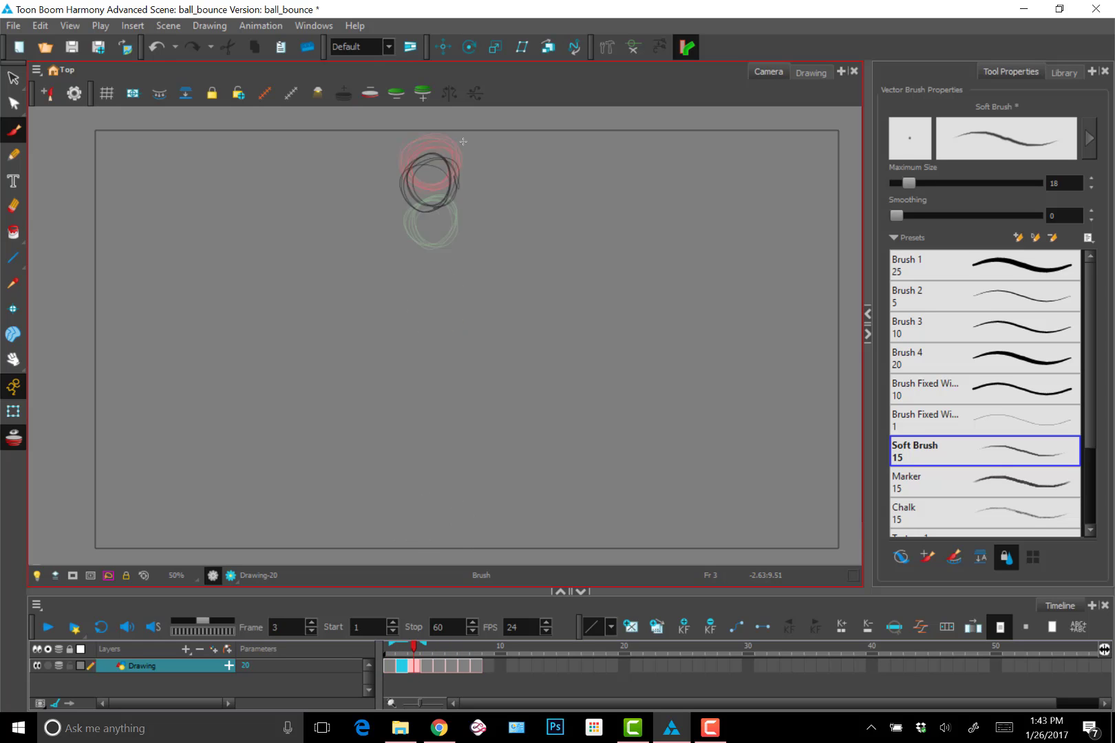
key(period)
key(period)
key(period)
key(period)
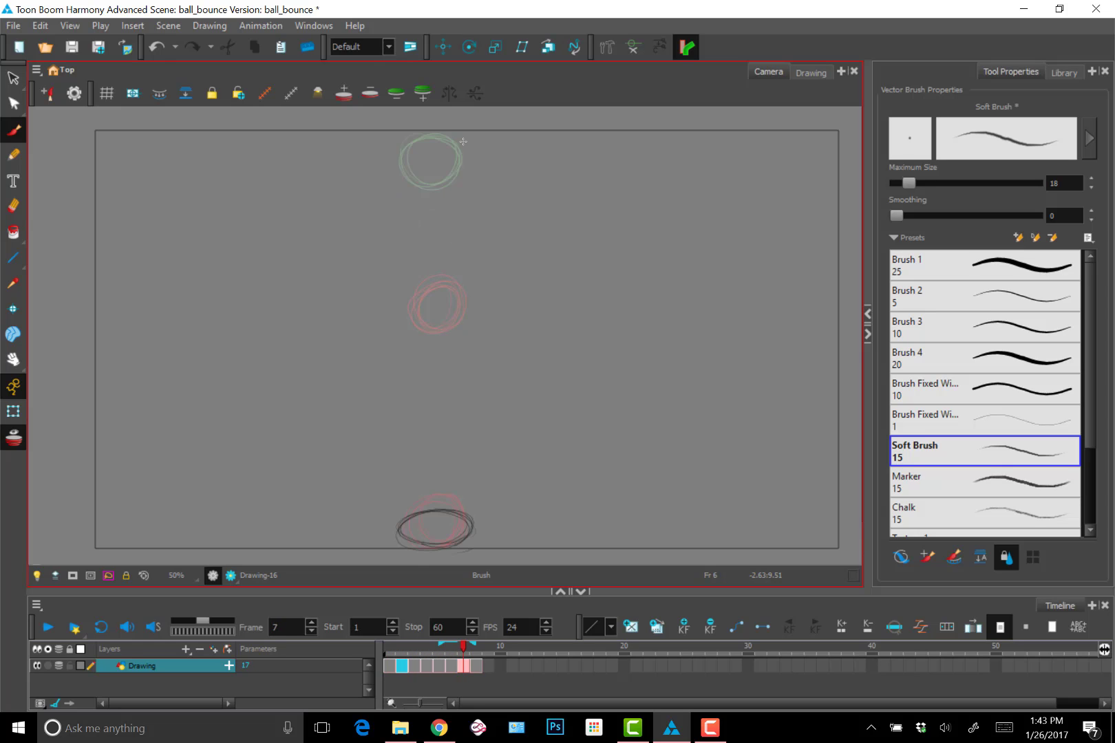
Step: Turn off onion skinning and flip through all frames to examine the fall, squash and return to the top
key(alt+o)
key(period)
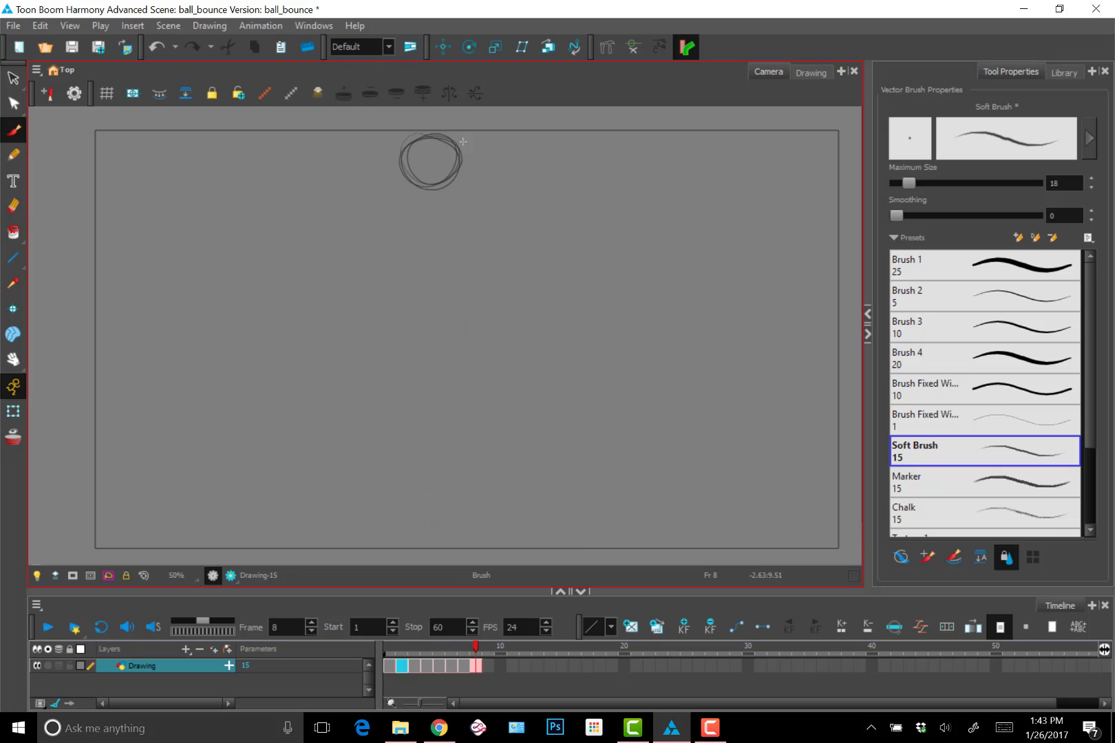
key(comma)
key(period)
key(comma)
key(comma)
key(comma)
key(comma)
key(comma)
key(comma)
key(comma)
key(period)
key(period)
key(period)
key(period)
key(period)
key(period)
key(period)
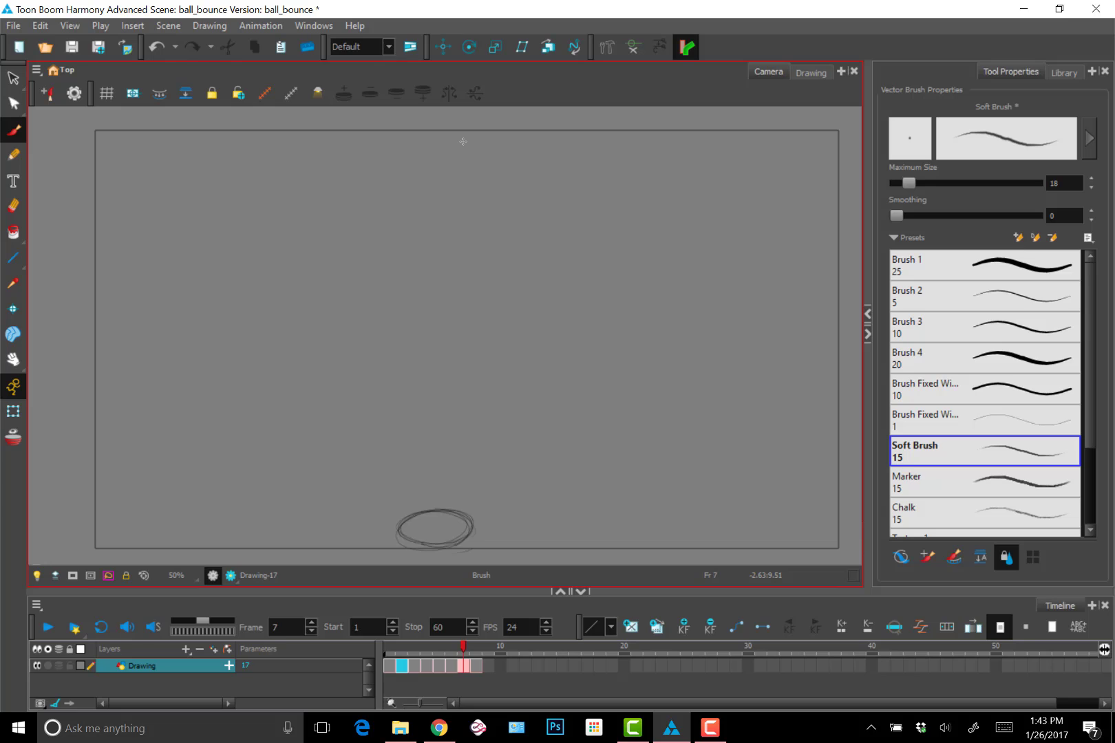
key(comma)
key(period)
key(comma)
key(period)
key(comma)
key(period)
Step: Insert an empty frame at frame 8, between the squashed ball and the final top ball, and turn on onion skinning
click(489, 665)
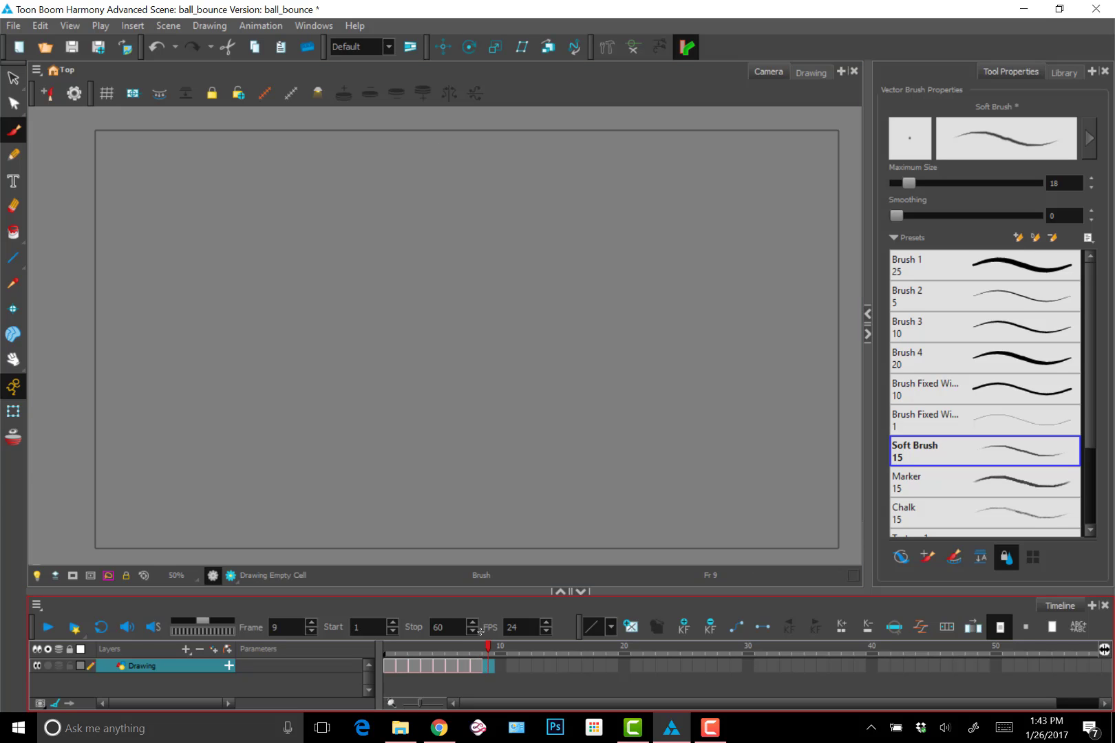
click(474, 651)
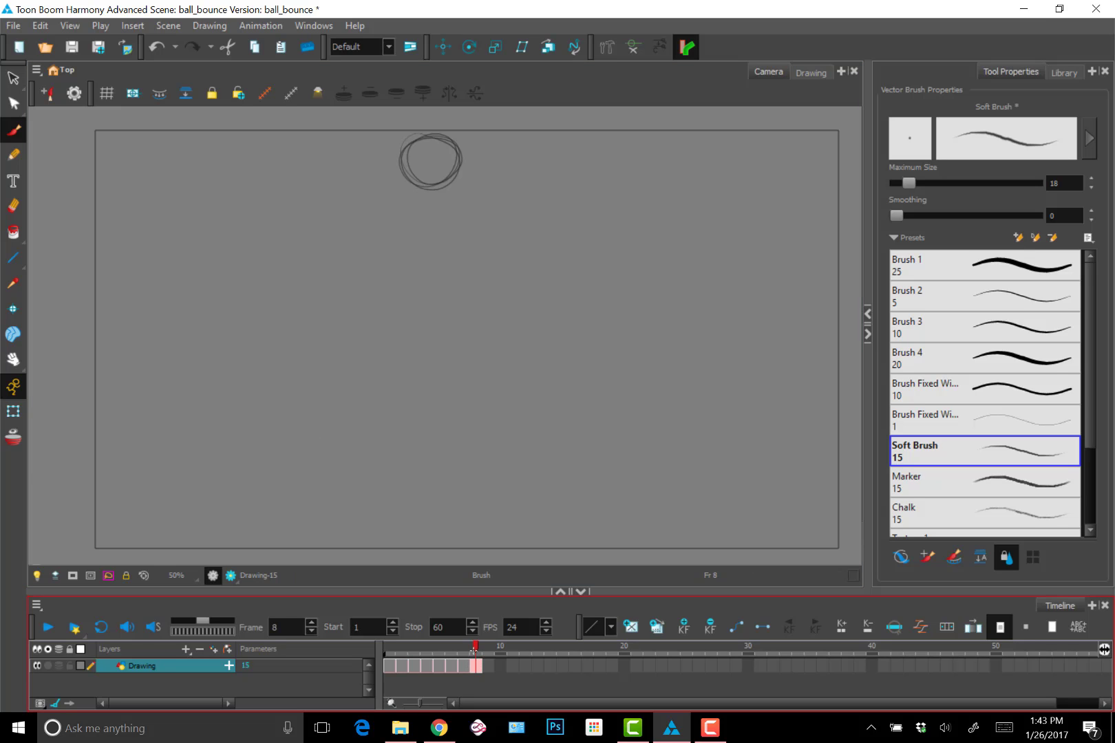
key(Delete)
key(comma)
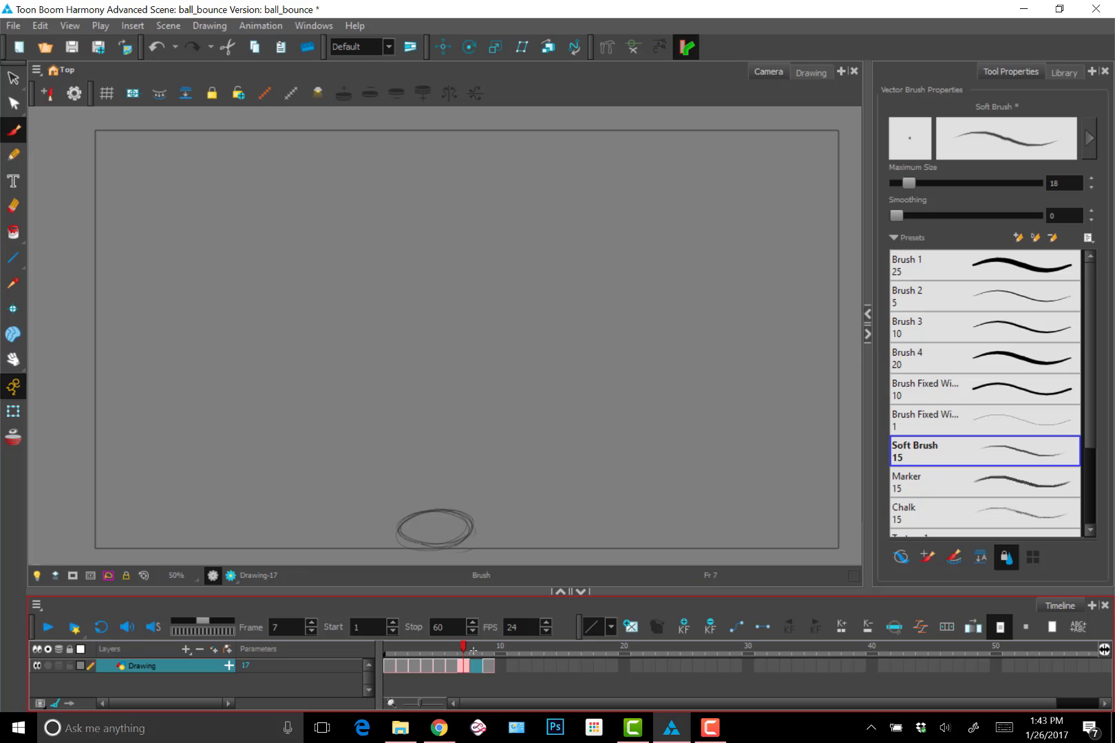
key(period)
key(period)
key(comma)
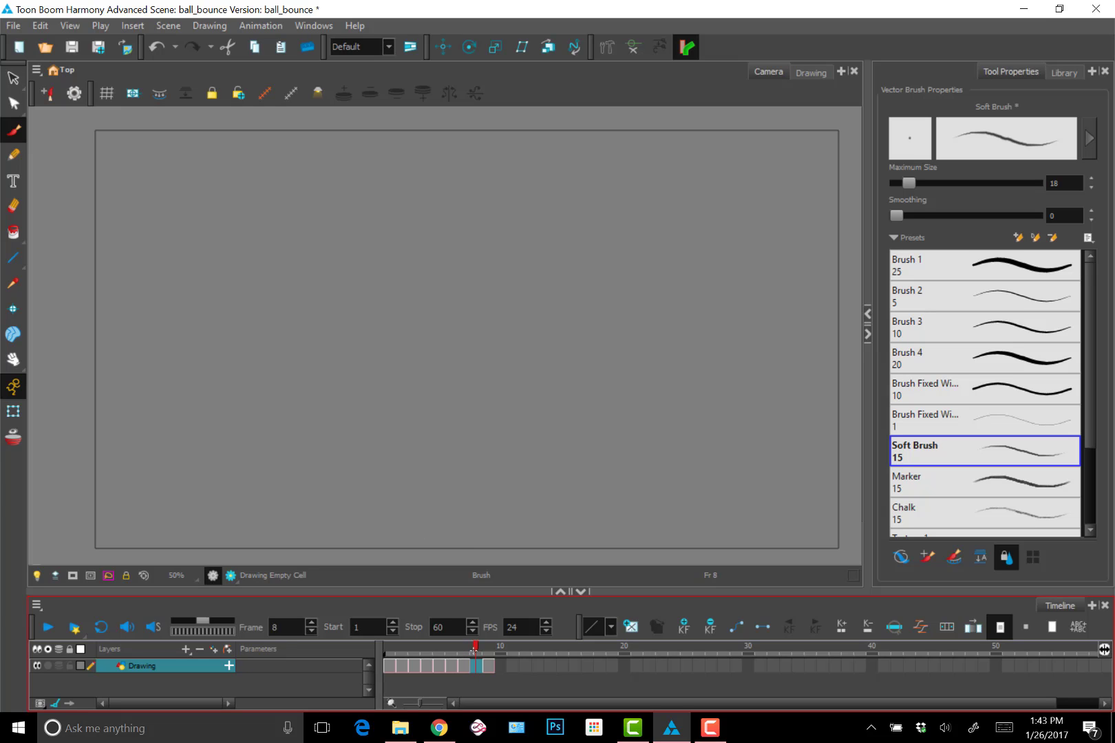
key(alt+o)
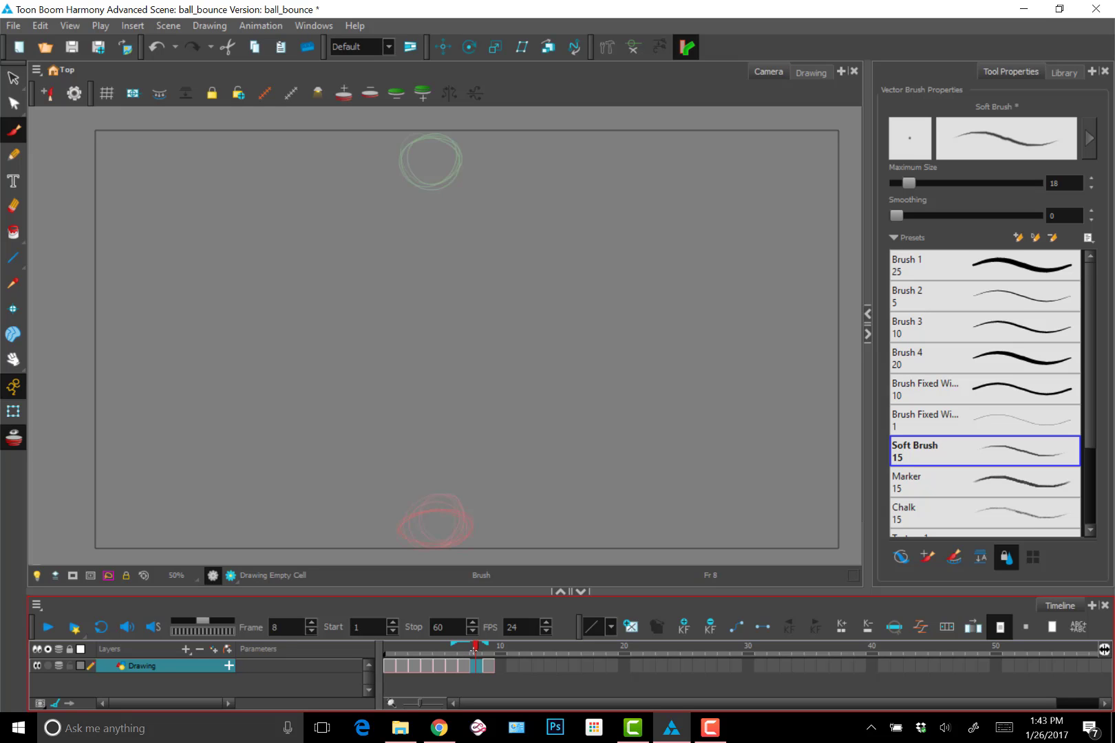
Step: Draw a mid-height rising ball on frame 9, turn off onion skinning and flip through frames 7 to 9
key(period)
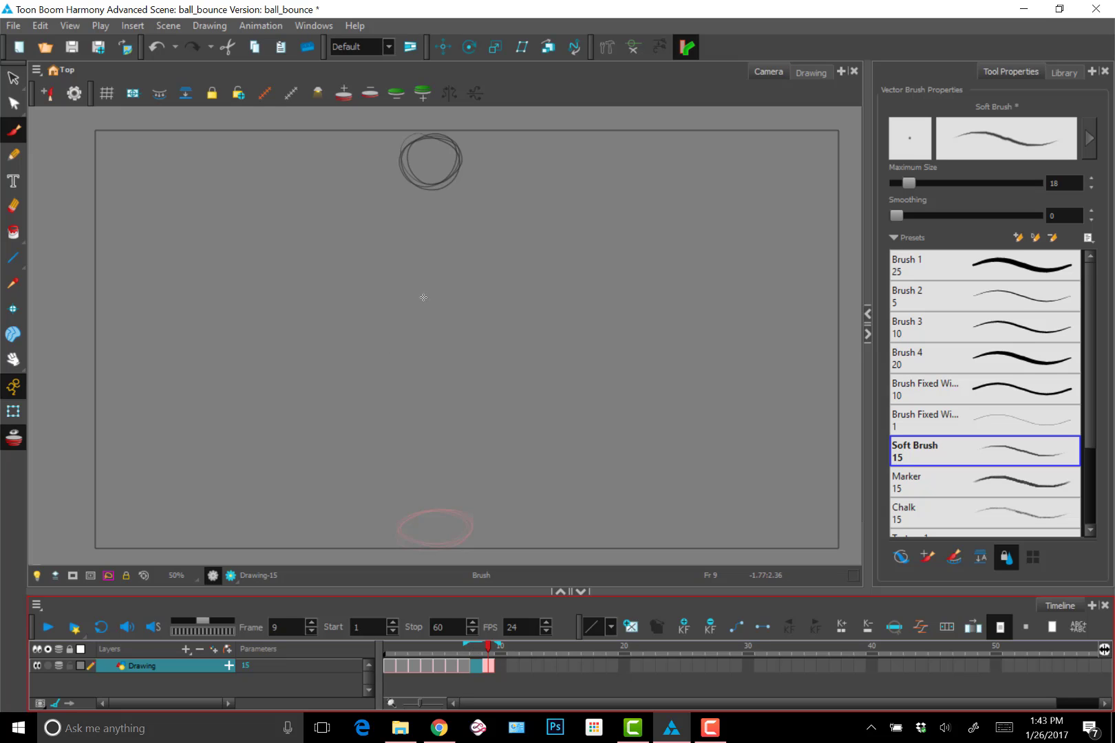
mouse_move(424, 351)
mouse_down()
mouse_move(445, 370)
mouse_move(441, 397)
mouse_move(401, 380)
mouse_move(414, 363)
mouse_move(460, 362)
mouse_move(450, 398)
mouse_move(420, 401)
mouse_move(449, 357)
mouse_up()
key(alt+o)
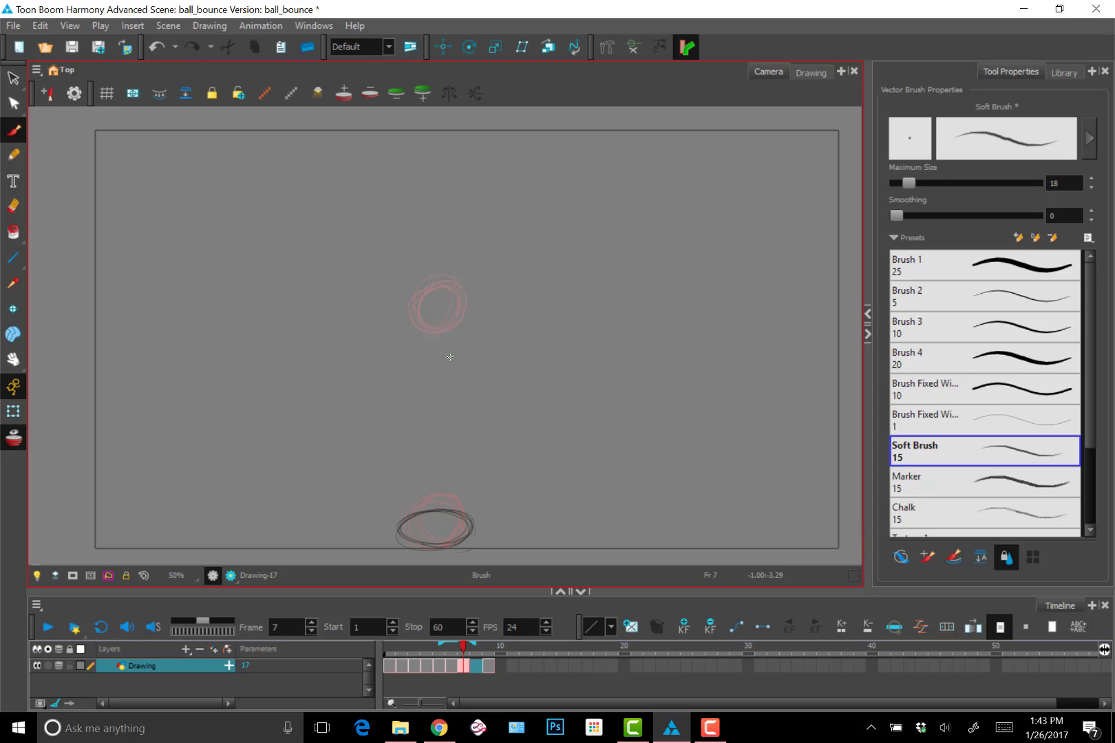
key(.)
key(comma)
key(alt+o)
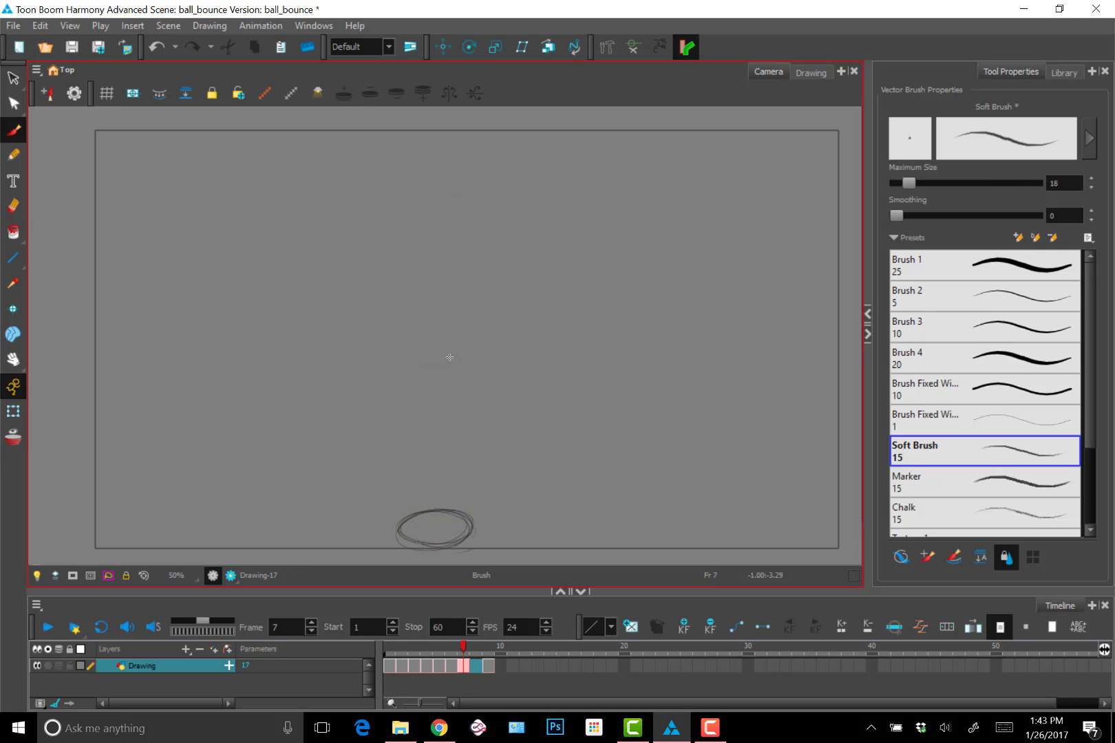
key(period)
key(period)
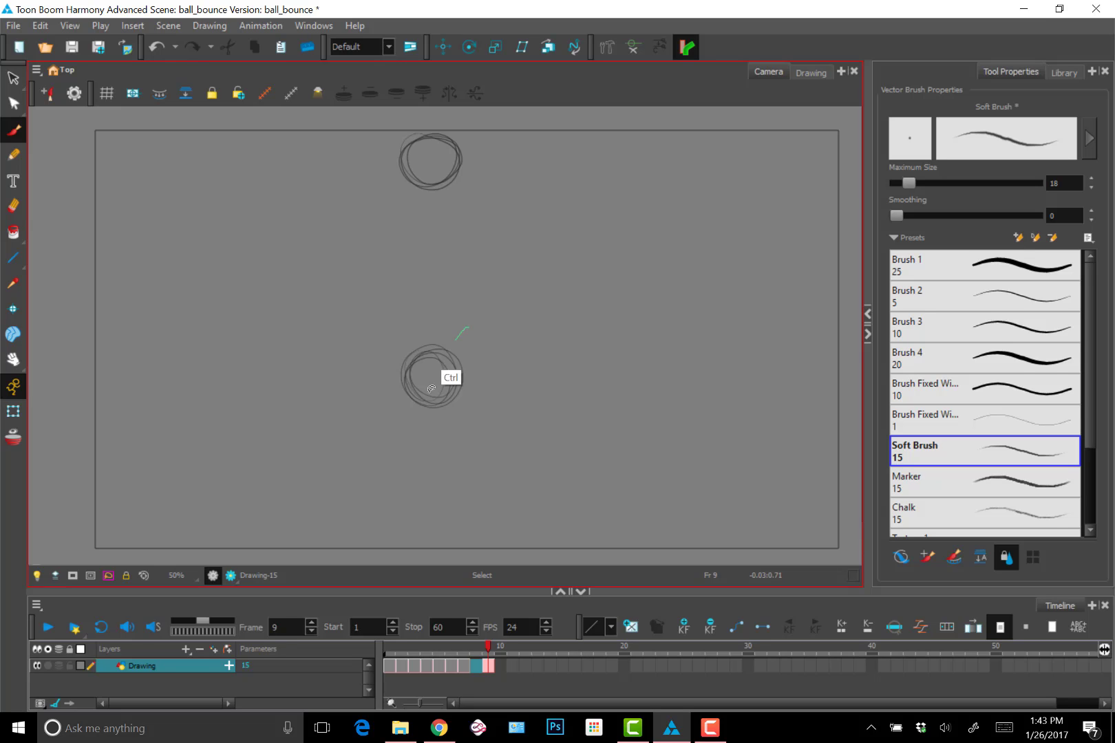
Step: Cut the mid-height ball out of frame 9 and paste it into the empty frame 8
key(ctrl+a)
key(Delete)
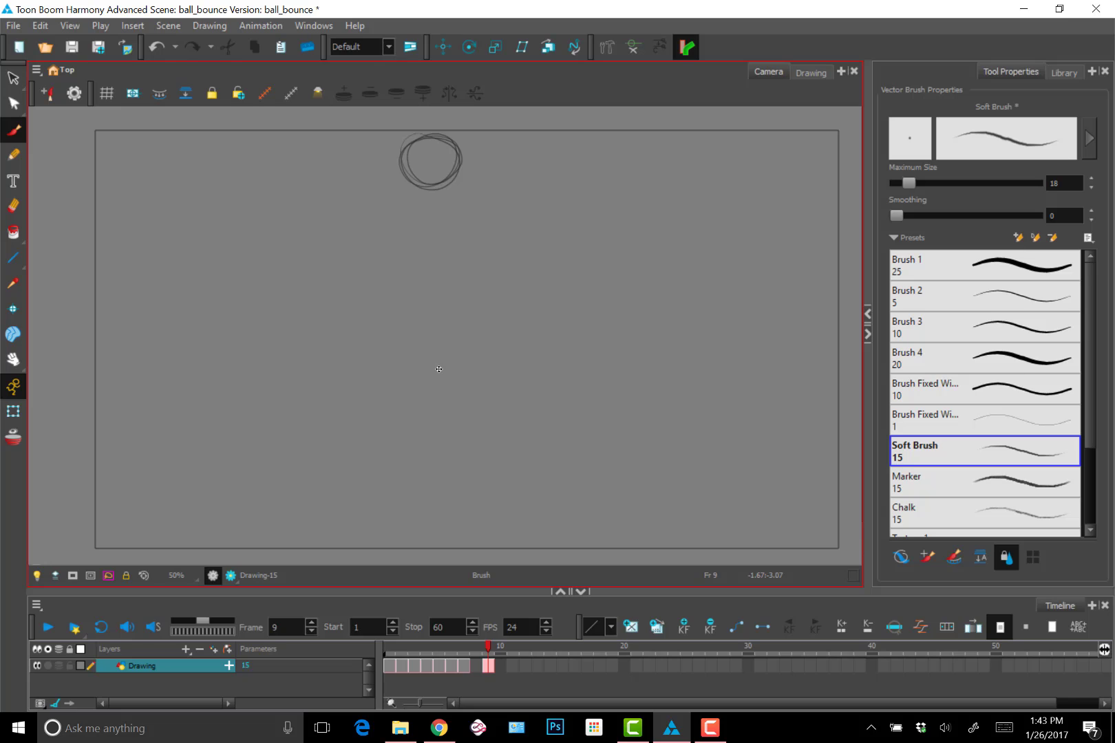
key(comma)
key(ctrl+v)
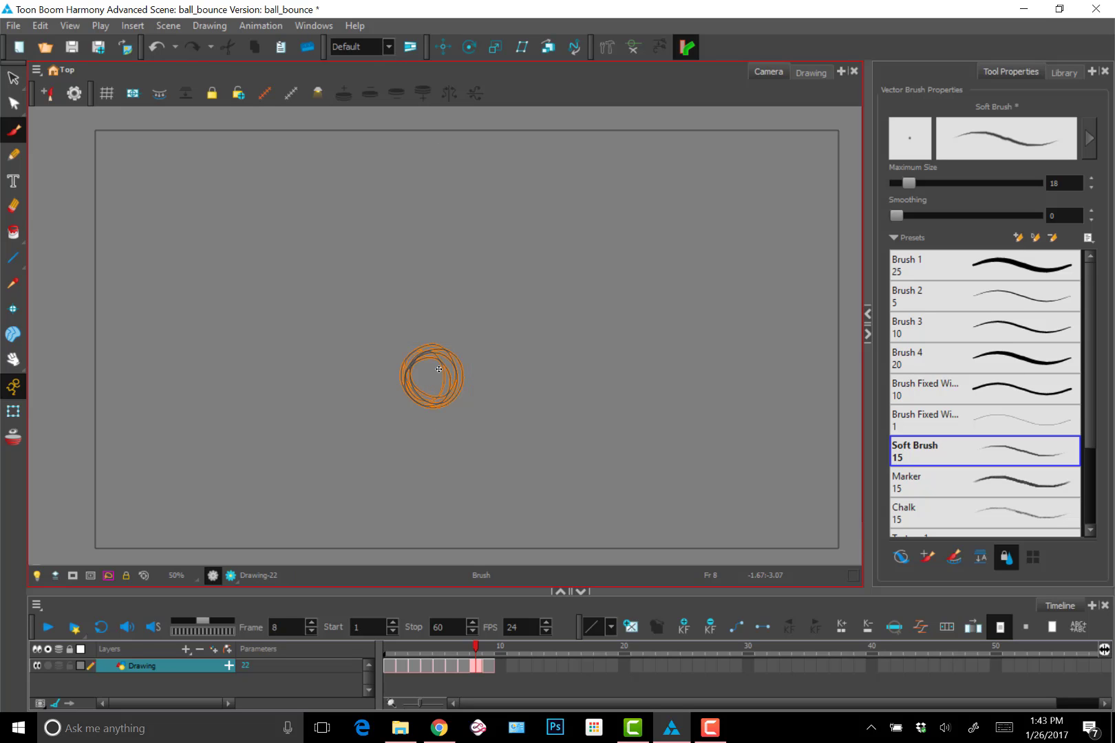
Step: Flip repeatedly between frames 7, 8 and 9 to examine the ball's rise from the squash to the top
key(comma)
key(period)
key(period)
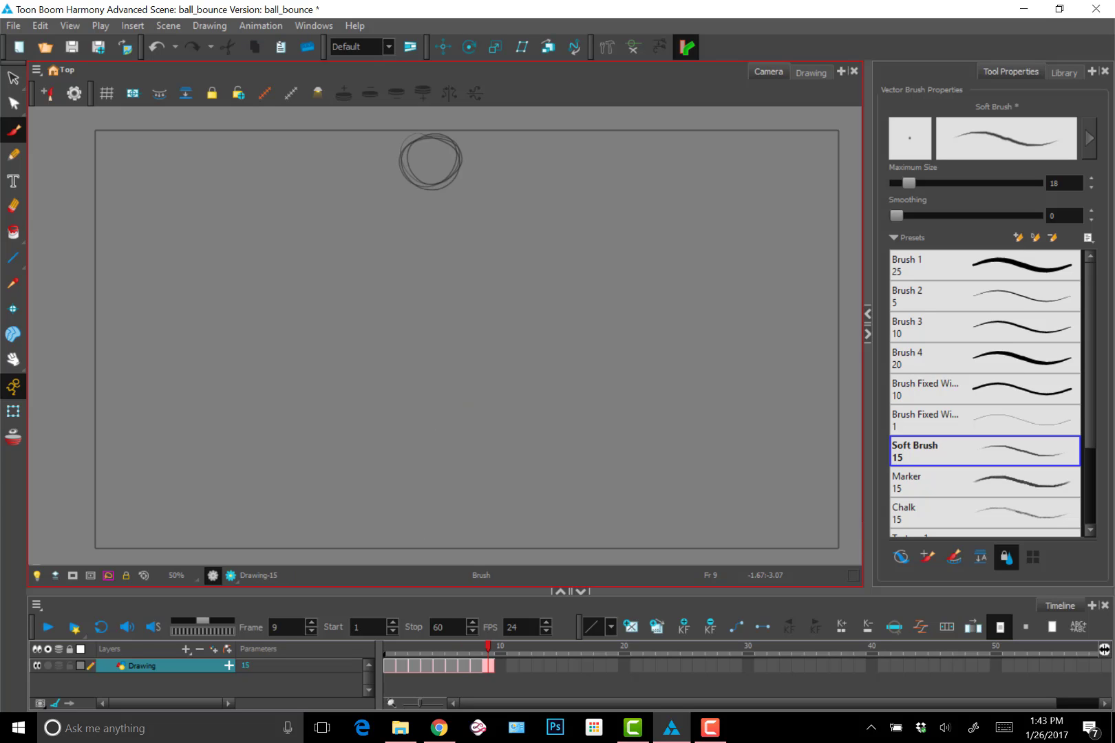
key(comma)
key(comma)
key(period)
key(period)
key(comma)
key(comma)
key(period)
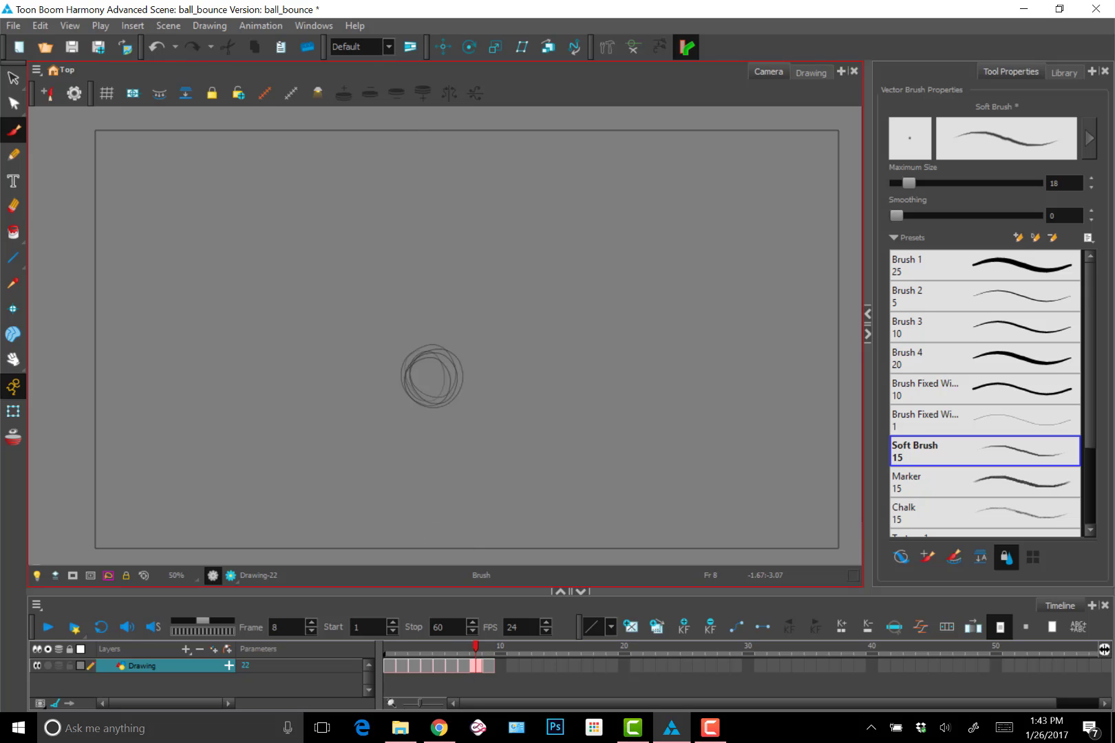
key(period)
key(comma)
key(comma)
key(period)
key(period)
key(comma)
key(comma)
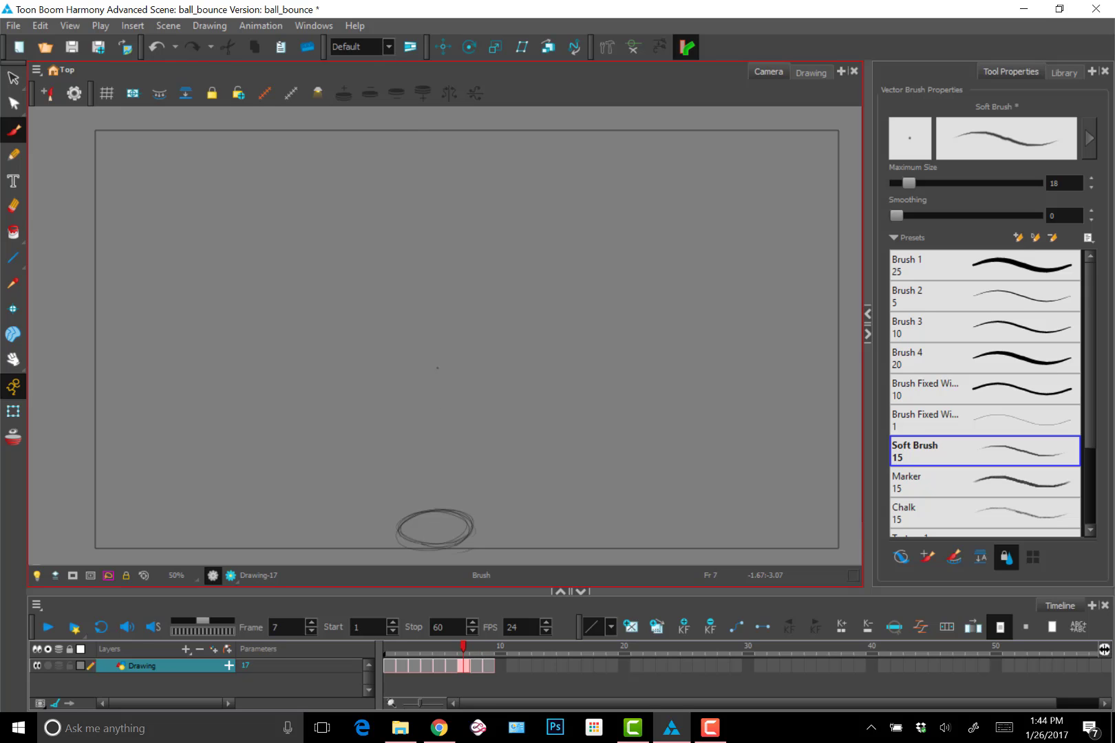
Step: Insert an empty frame at frame 9, turn on onion skinning and draw a ball midway between the mid-height and top balls
key(period)
key(period)
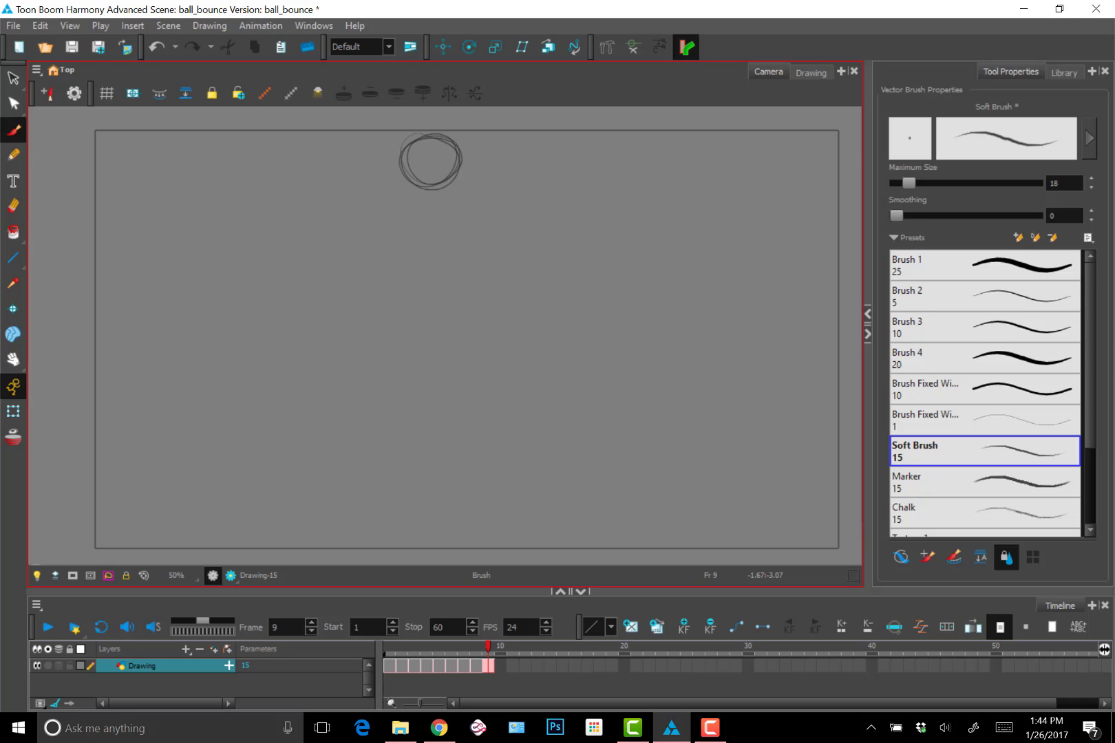
key(Delete)
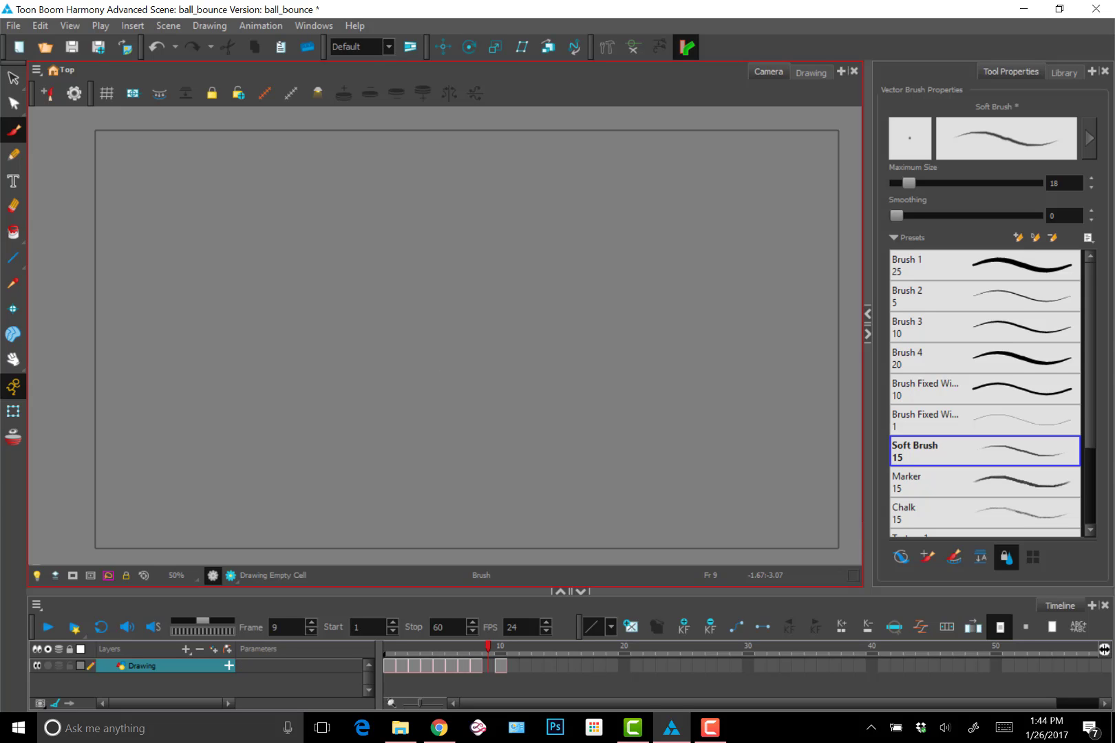
key(alt+o)
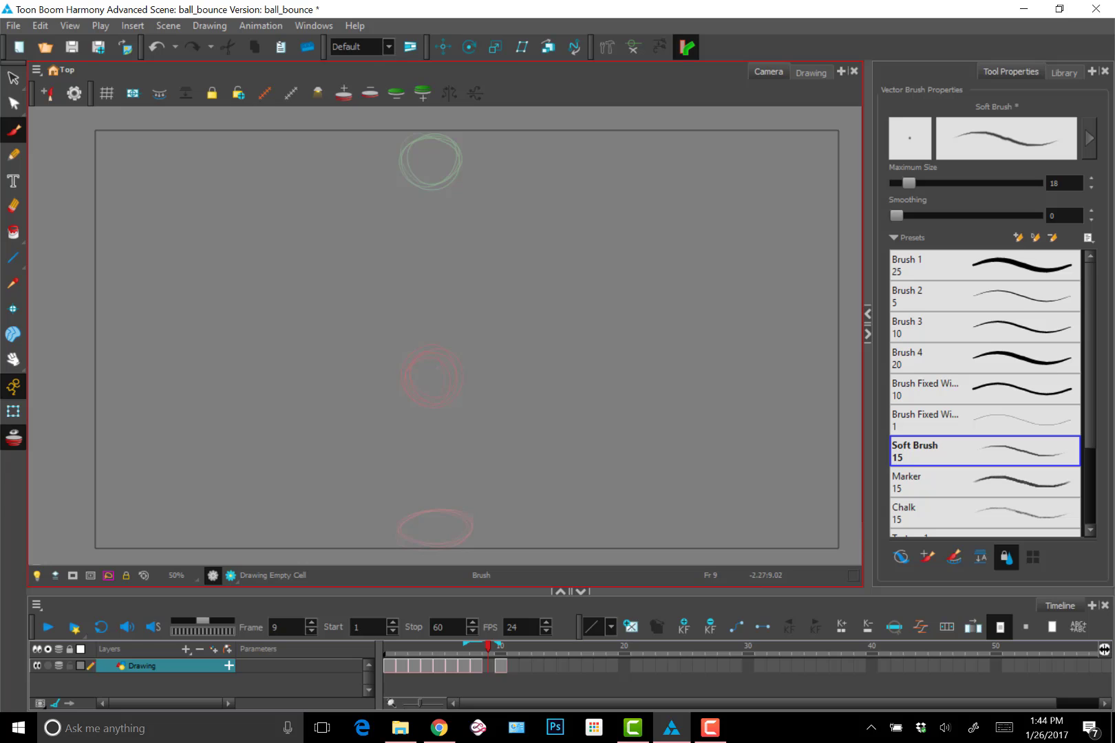
mouse_move(438, 247)
mouse_down()
mouse_move(435, 294)
mouse_move(407, 264)
mouse_move(436, 245)
mouse_move(457, 256)
mouse_up()
Step: Insert an empty frame at frame 10 and draw a ball between the frame 9 ball and the top ball
key(.)
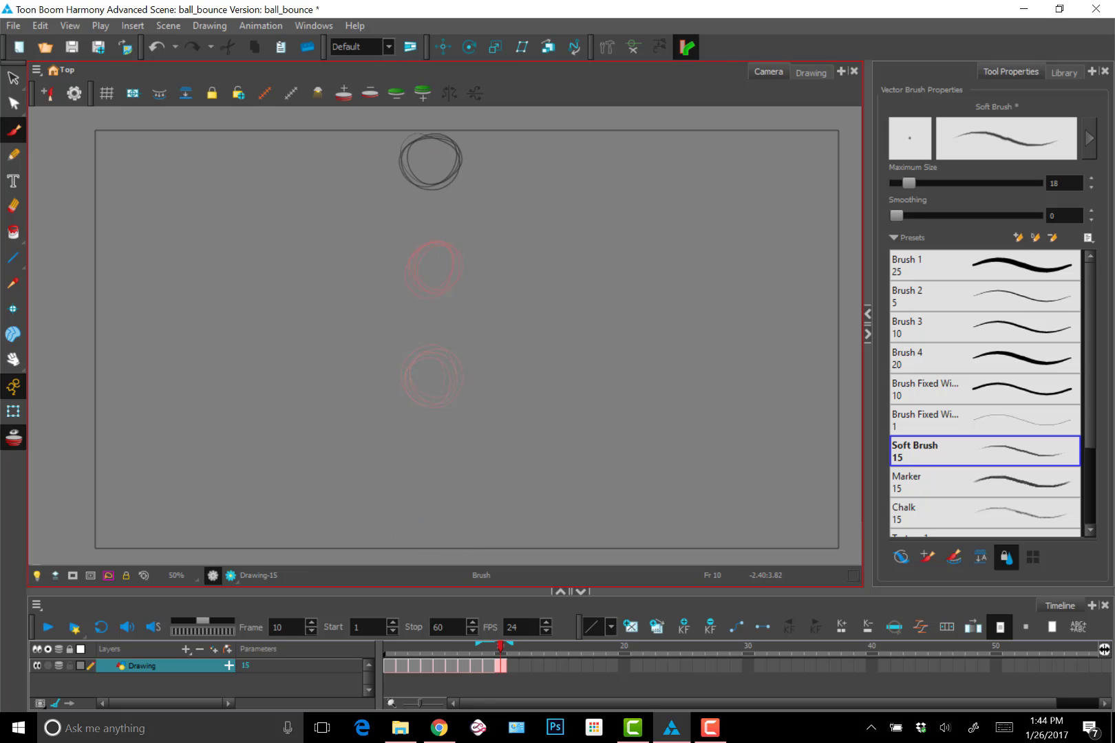
key(.)
key(period)
key(Delete)
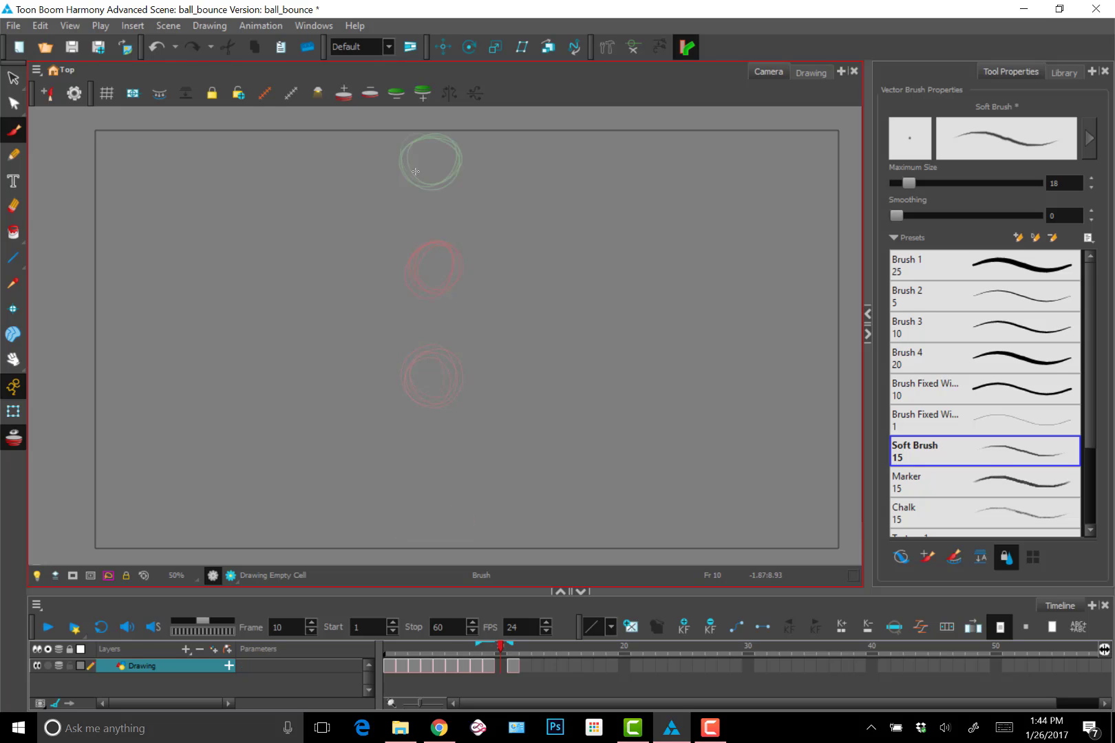
mouse_move(441, 194)
mouse_down()
mouse_move(426, 229)
mouse_move(408, 205)
mouse_move(426, 187)
mouse_move(452, 197)
mouse_move(431, 228)
mouse_up()
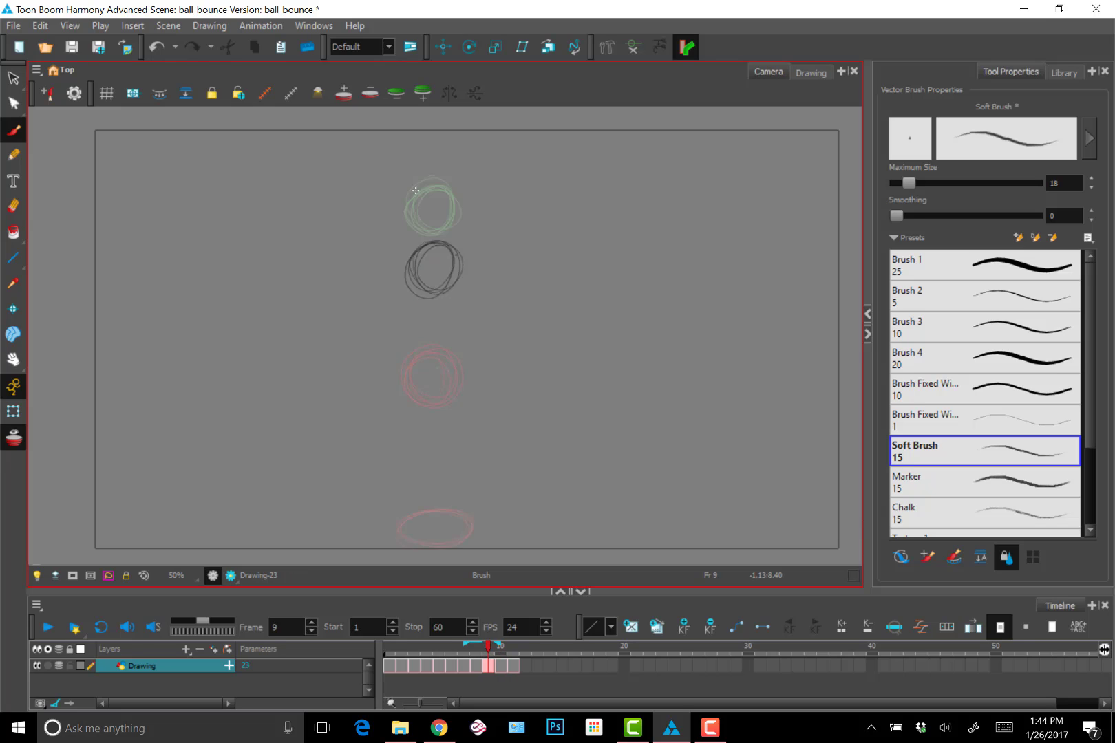
Step: Insert an empty frame at frame 11 and draw a ball overlapping the frame 10 ball and the top ball
key(period)
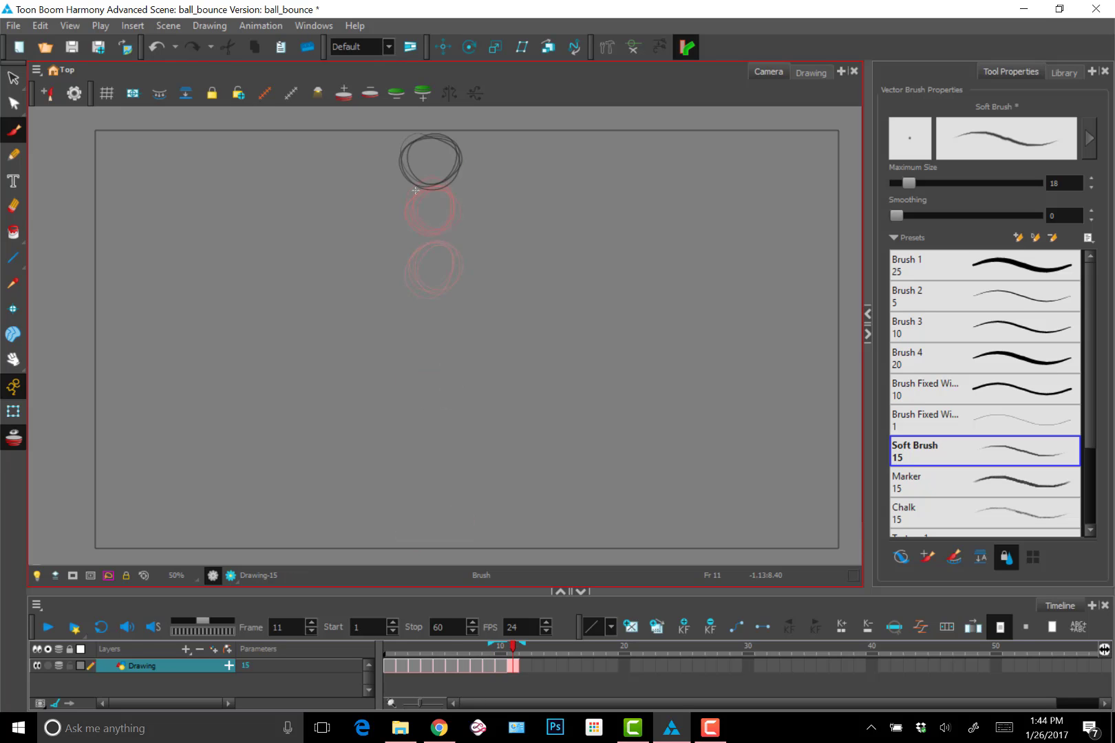
key(Delete)
mouse_move(438, 168)
mouse_down()
mouse_move(424, 205)
mouse_move(416, 195)
mouse_move(411, 171)
mouse_move(430, 156)
mouse_move(457, 171)
mouse_move(455, 194)
mouse_move(447, 161)
mouse_move(447, 201)
mouse_up()
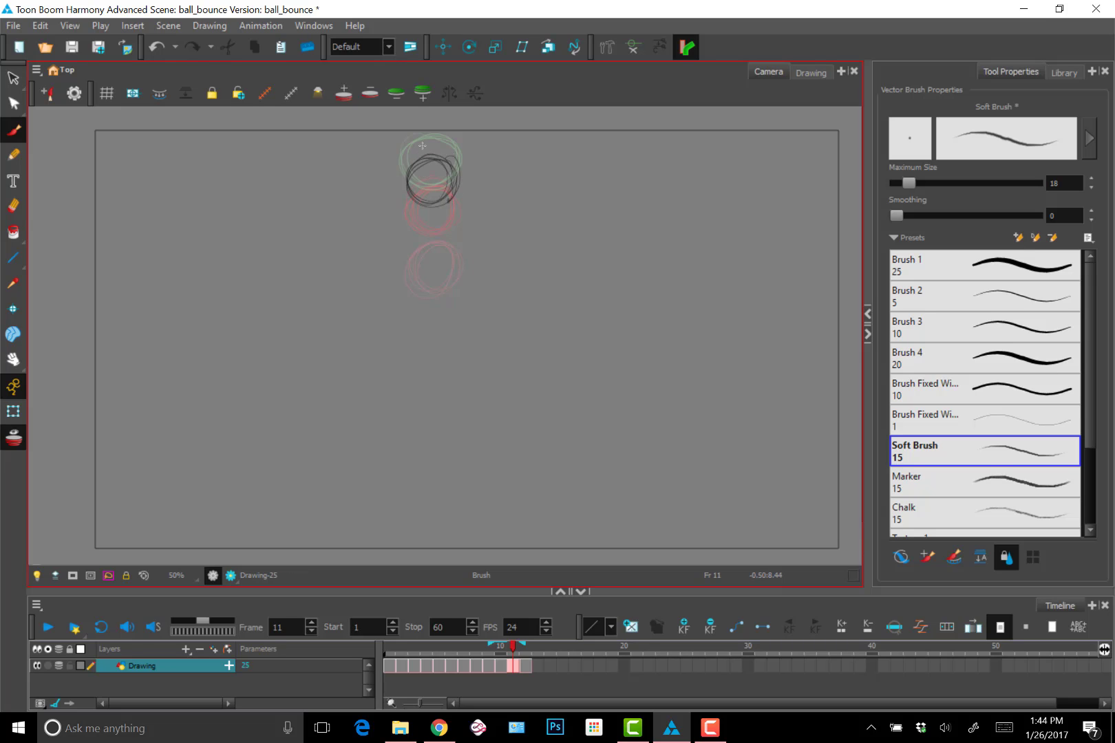
Step: Insert an empty frame at frame 12 and draw a ball just below the final top ball
key(period)
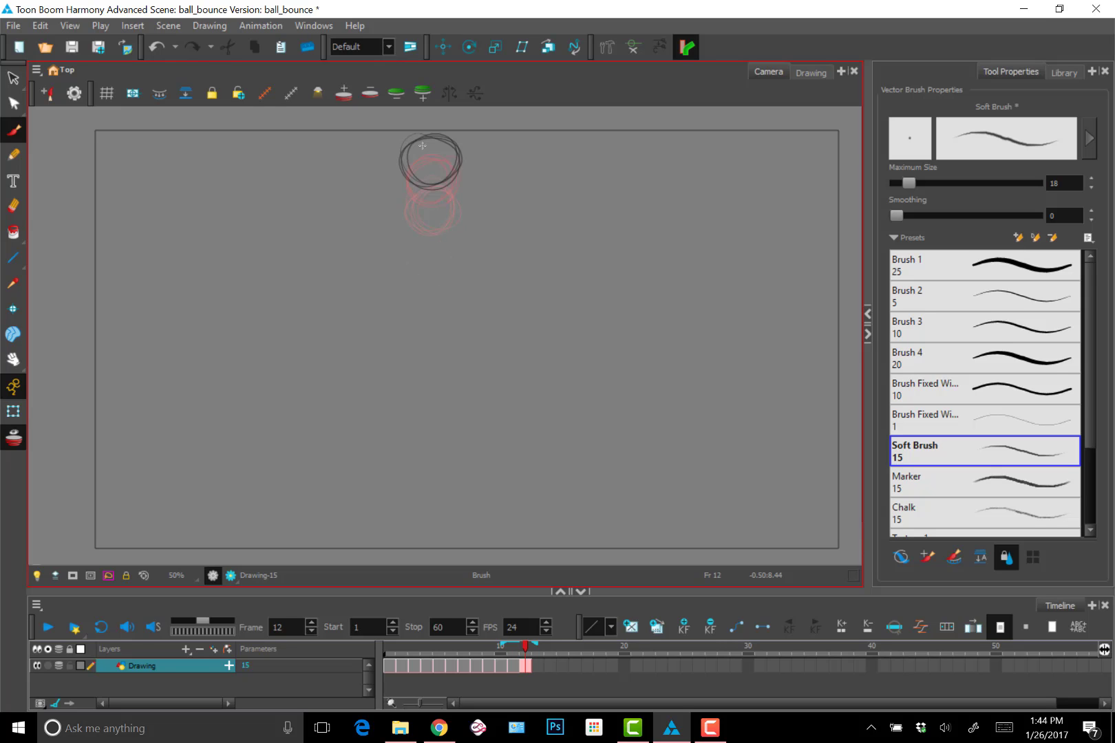
key(Delete)
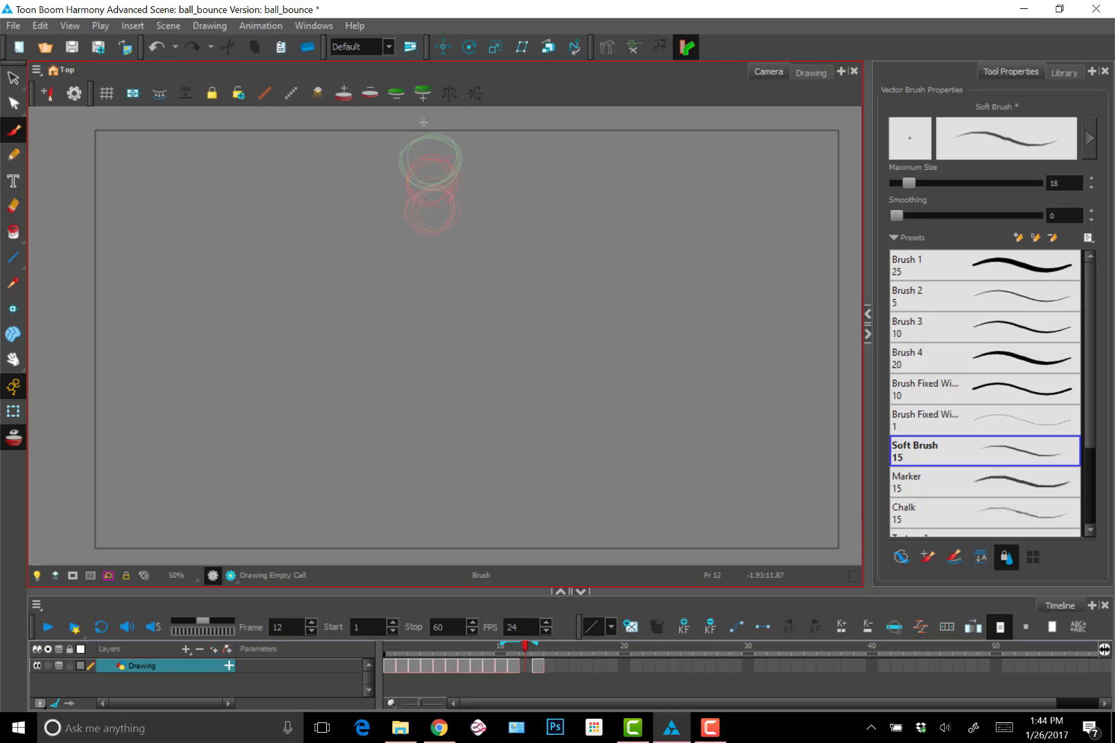
mouse_move(451, 149)
mouse_down()
mouse_move(415, 186)
mouse_move(413, 158)
mouse_move(443, 147)
mouse_move(458, 162)
mouse_move(415, 187)
mouse_move(404, 167)
mouse_move(448, 146)
mouse_move(413, 151)
mouse_up()
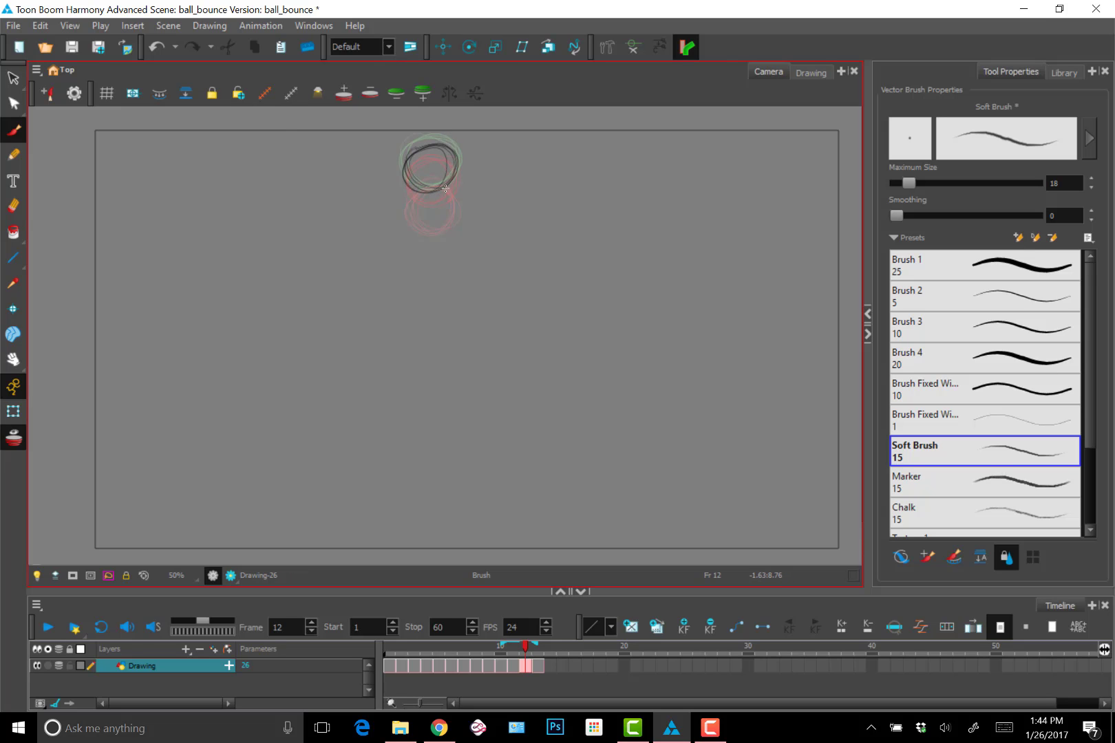
Step: Step through the new top in-betweens with onion skinning on, and return to frame 1 to examine the whole bounce
key(comma)
key(period)
key(period)
key(period)
key(period)
key(period)
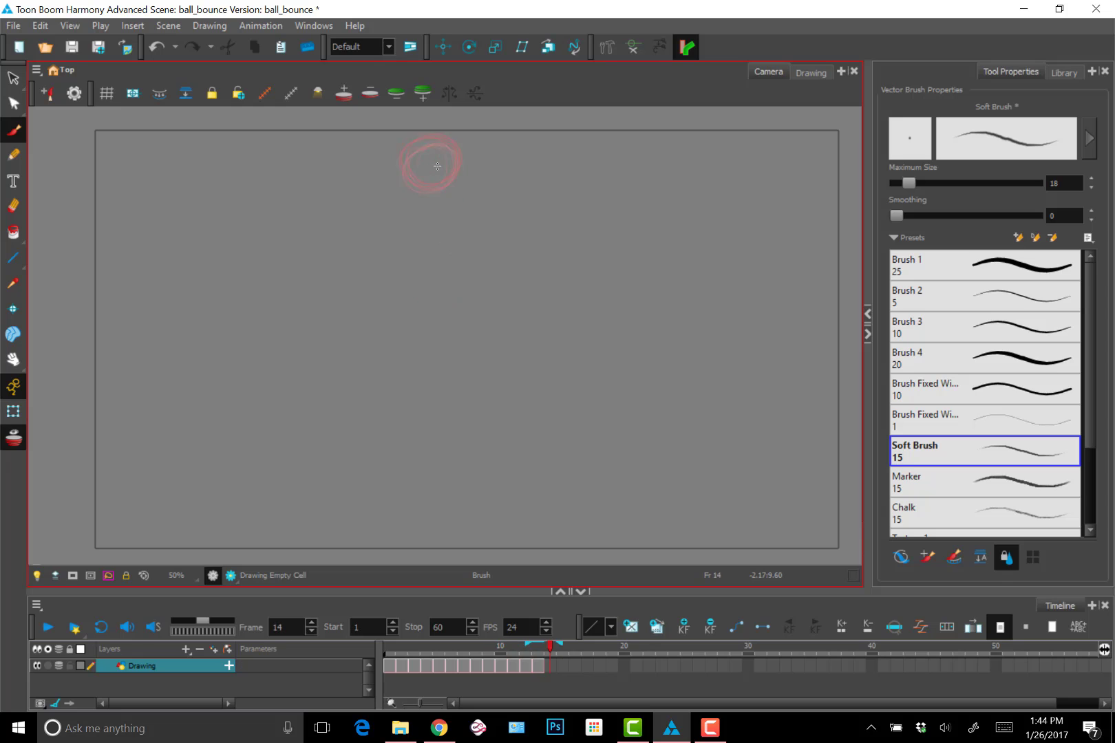
key(comma)
key(comma)
key(comma)
key(comma)
key(comma)
key(comma)
key(comma)
key(comma)
key(comma)
key(comma)
key(comma)
key(comma)
key(comma)
key(comma)
key(comma)
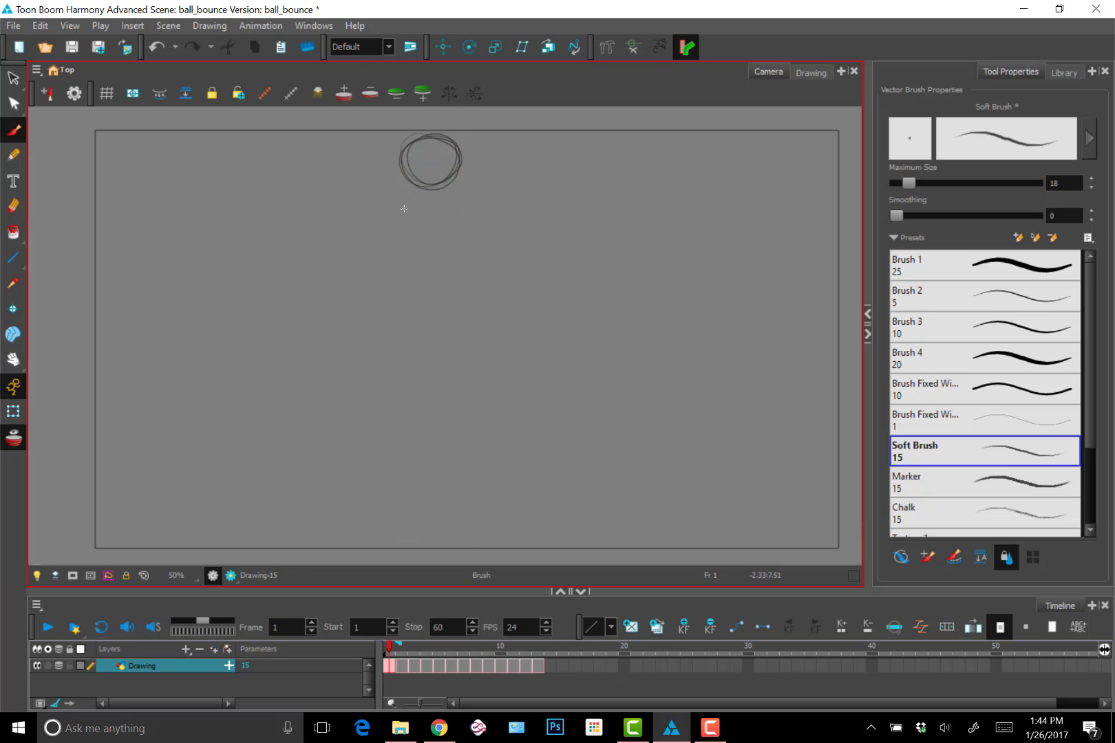
Step: Turn off onion skinning and flip through the bounce from frame 1 to frame 13
key(alt+o)
key(period)
key(period)
key(period)
key(period)
key(period)
key(period)
key(period)
key(period)
key(period)
key(period)
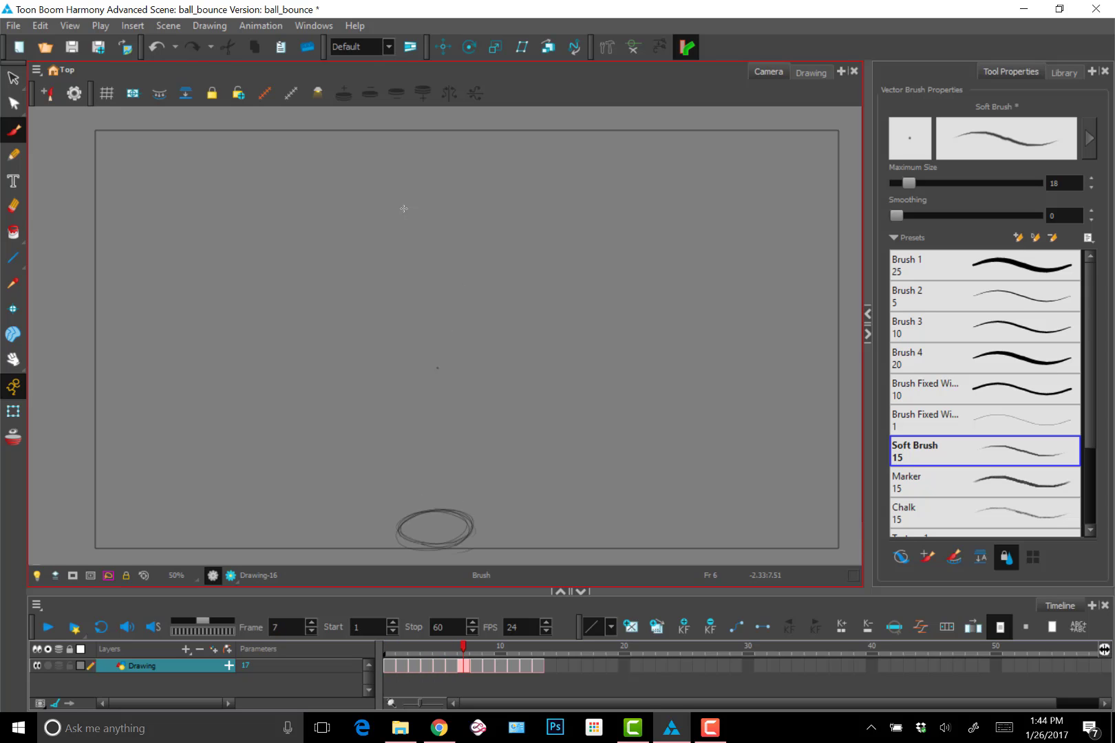
key(period)
key(period)
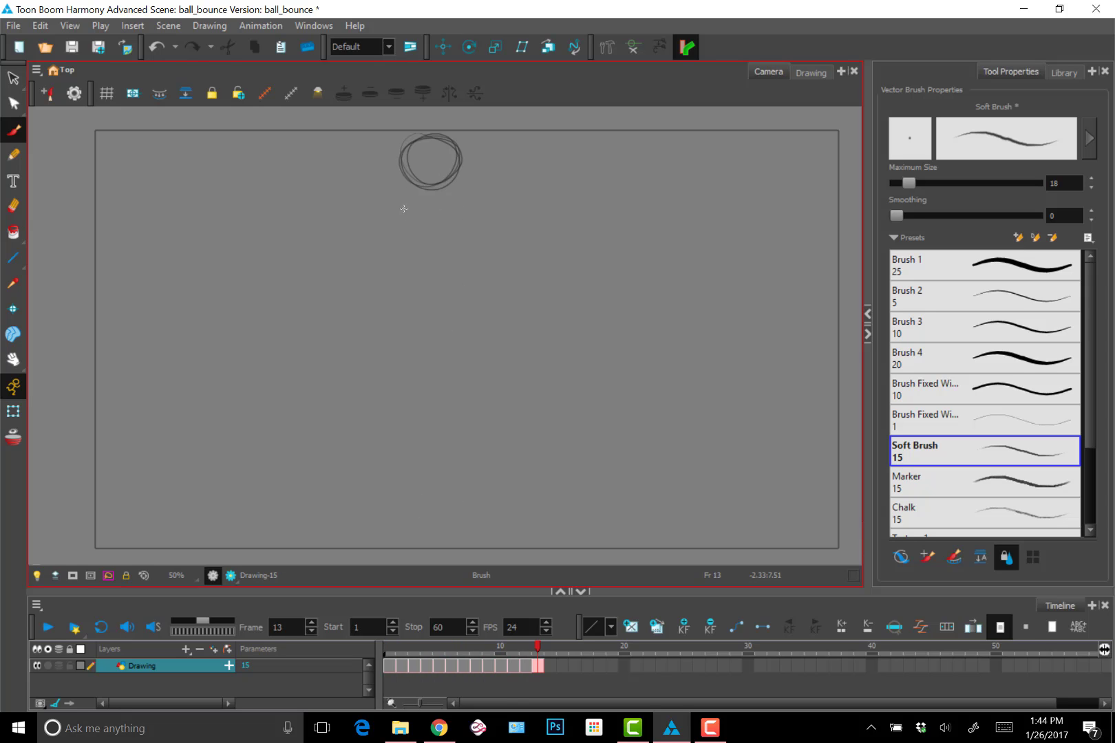
Step: Flip back and forth between frames 7 and 13 to check the spacing of the ball's rise
key(comma)
key(comma)
key(comma)
key(comma)
key(comma)
key(comma)
key(period)
key(period)
key(period)
key(period)
key(period)
key(period)
Step: Select the ball on frame 12, undo the last change and compare its size with the neighbouring frames
key(comma)
key(alt+s)
click(454, 167)
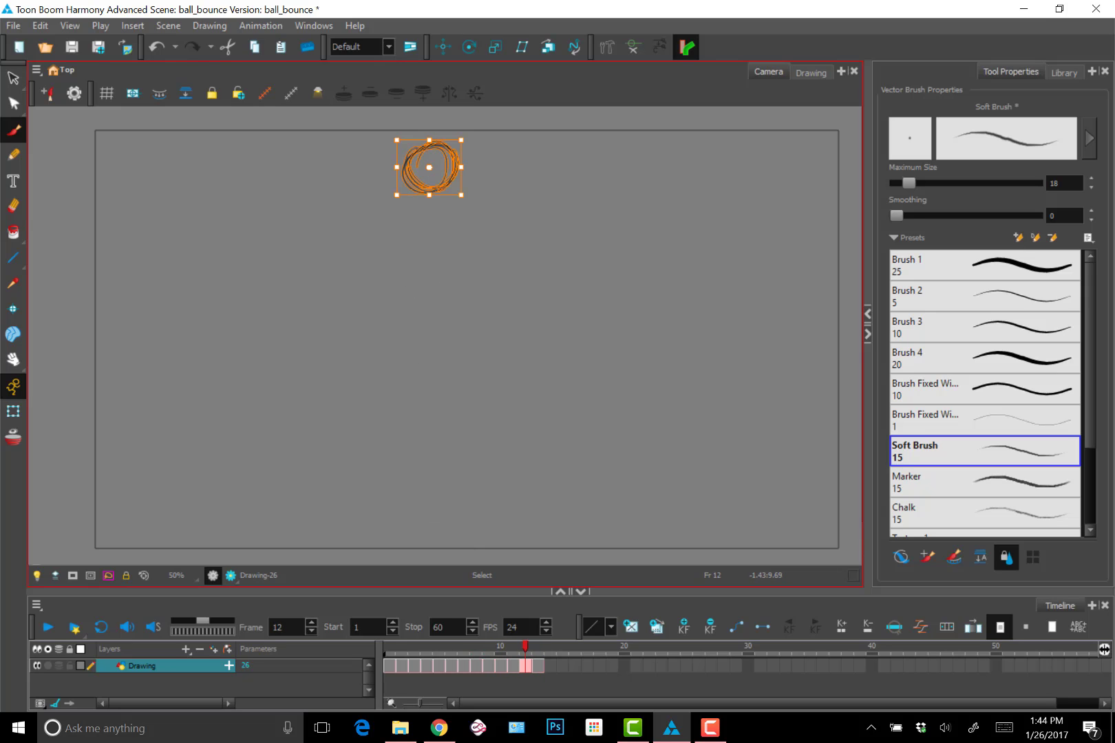
key(ctrl+z)
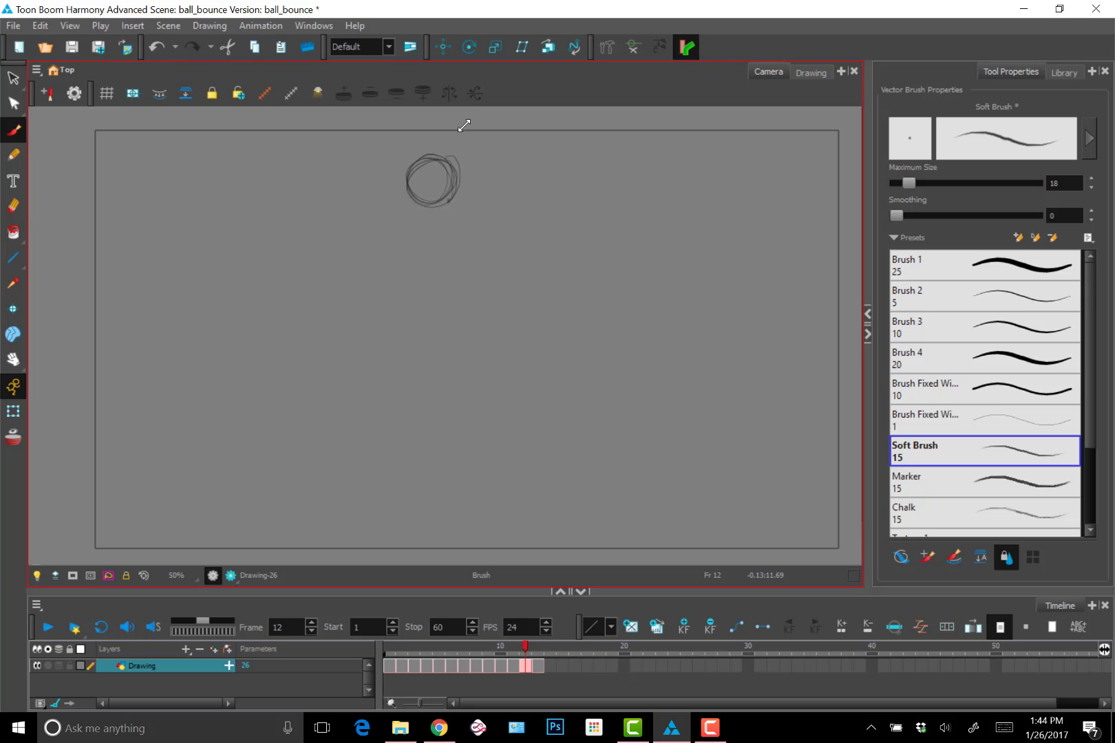
key(period)
key(period)
key(comma)
key(period)
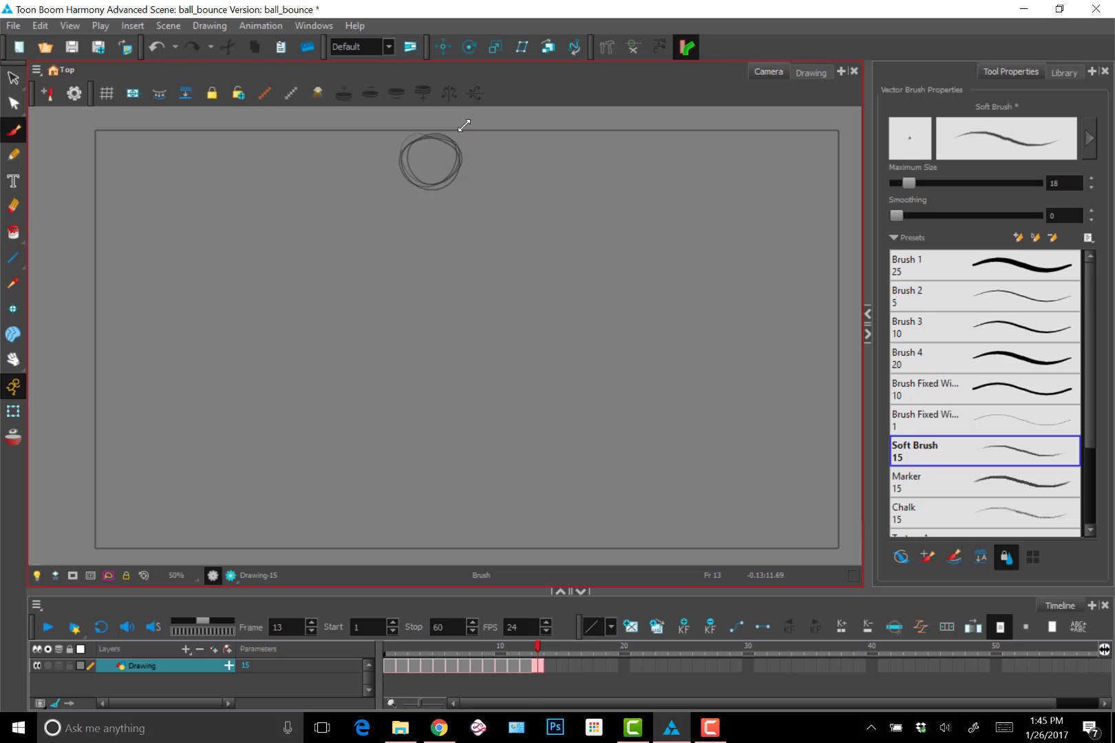
Step: Select the ball on frame 11, scale it up slightly and return to the Brush tool
key(comma)
key(comma)
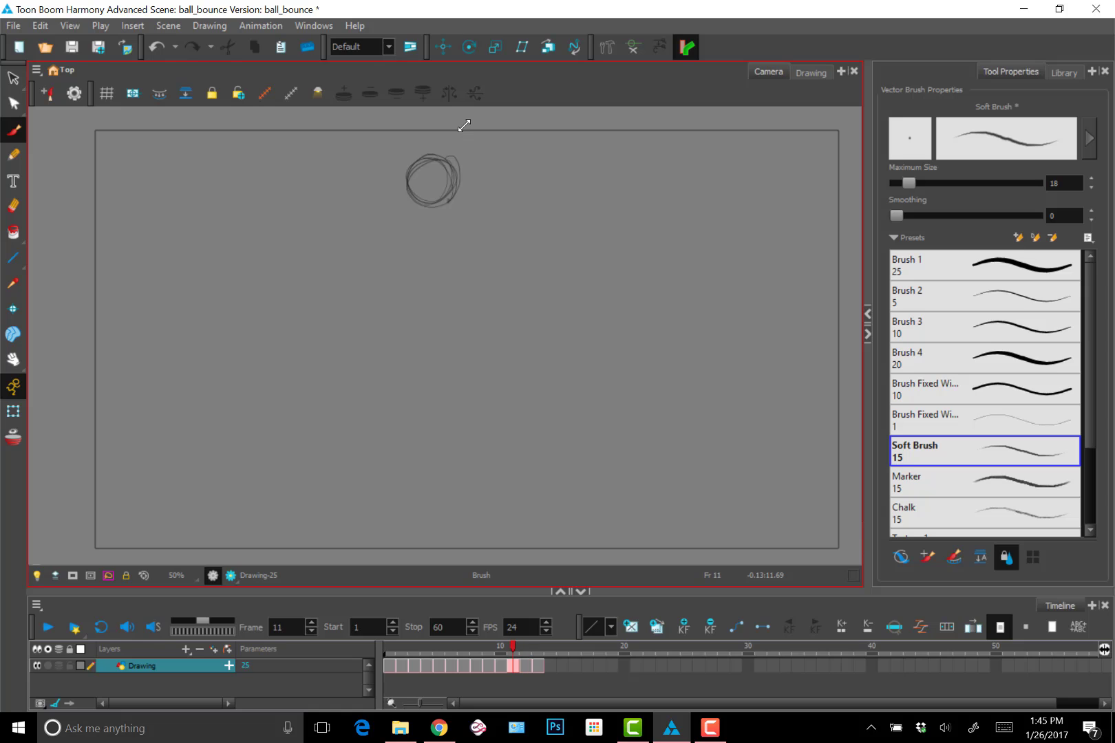
mouse_move(469, 225)
mouse_down()
mouse_move(431, 186)
mouse_move(465, 145)
mouse_up()
key(alt+b)
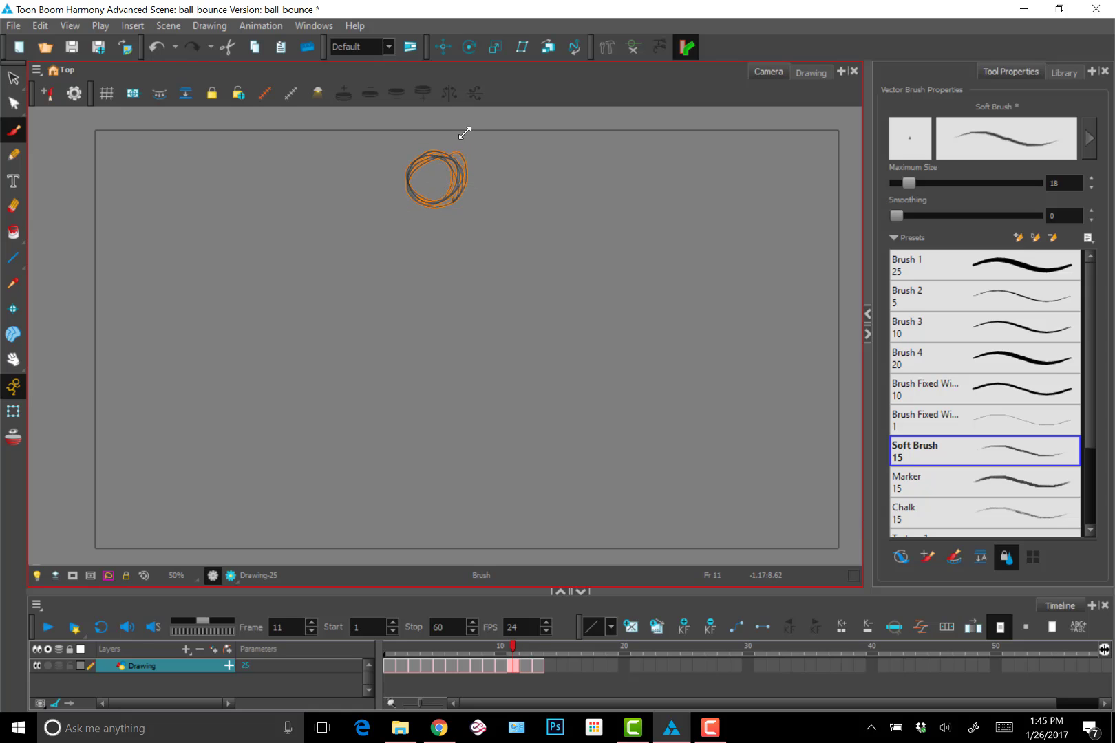
Step: Flip back and forth through the rising frames to check the resized ball's motion up to the top
key(period)
key(comma)
key(comma)
key(comma)
key(comma)
key(comma)
key(period)
key(period)
key(period)
key(period)
key(period)
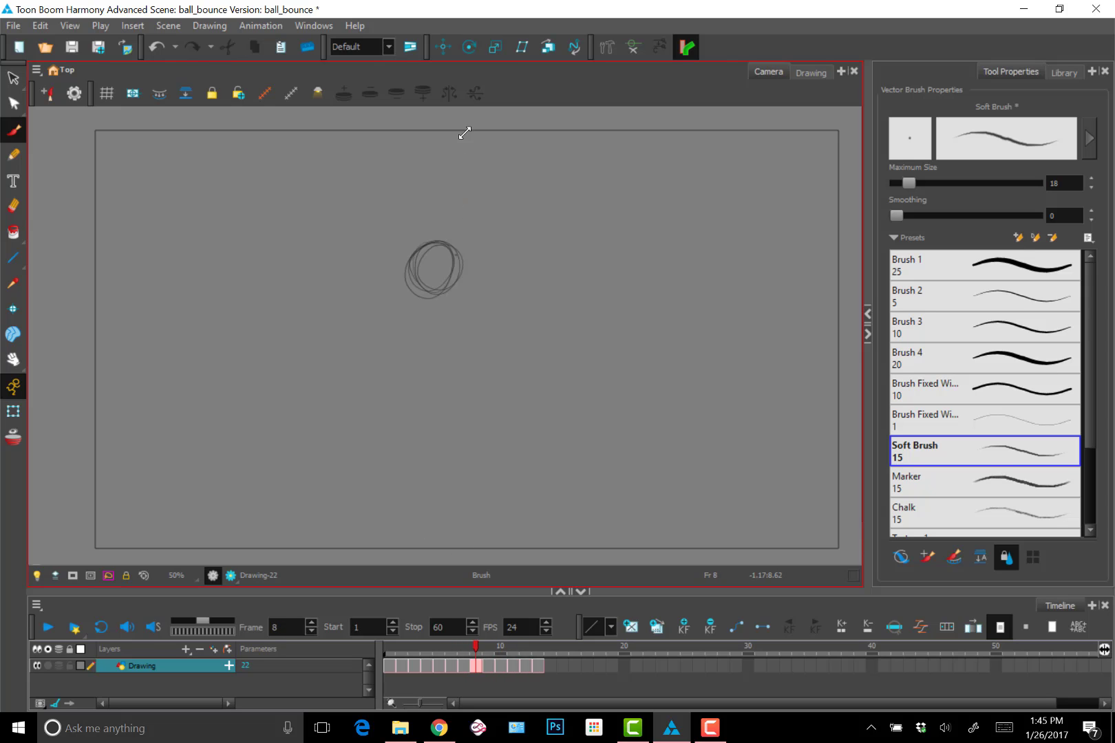
key(period)
key(period)
key(period)
key(period)
key(period)
Step: Go back to frame 1 and play the full animation
key(comma)
key(comma)
key(comma)
key(comma)
key(comma)
key(comma)
key(comma)
key(comma)
key(comma)
key(comma)
key(comma)
key(comma)
key(comma)
key(comma)
key(comma)
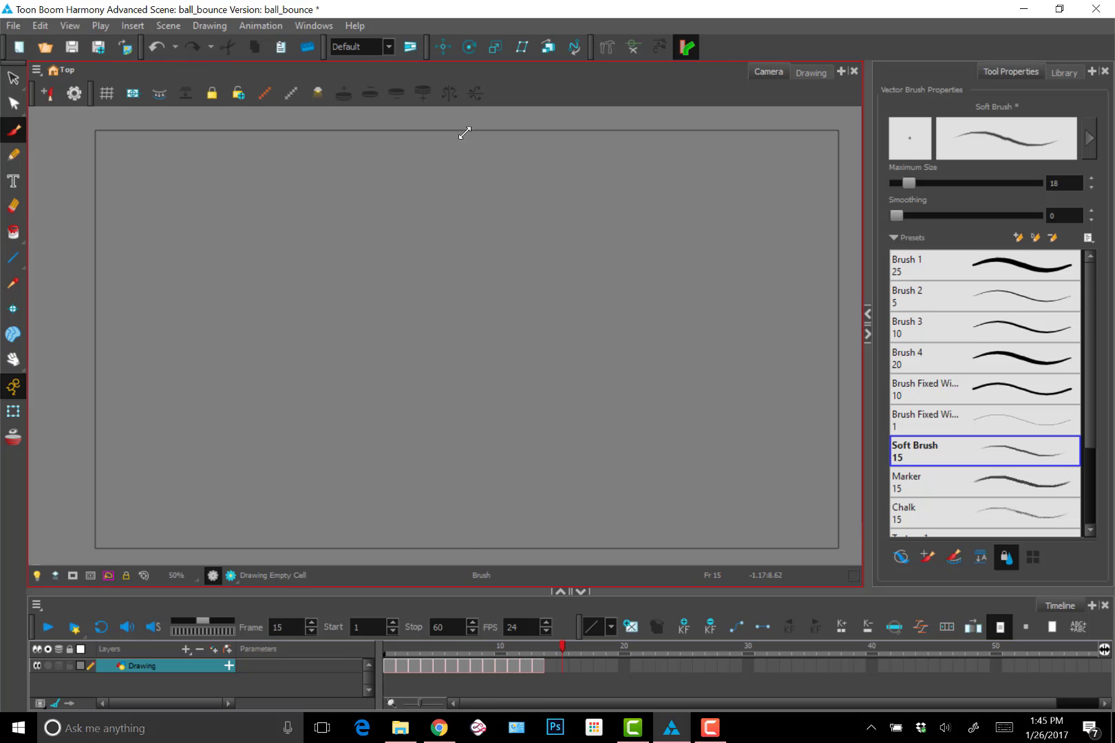
key(comma)
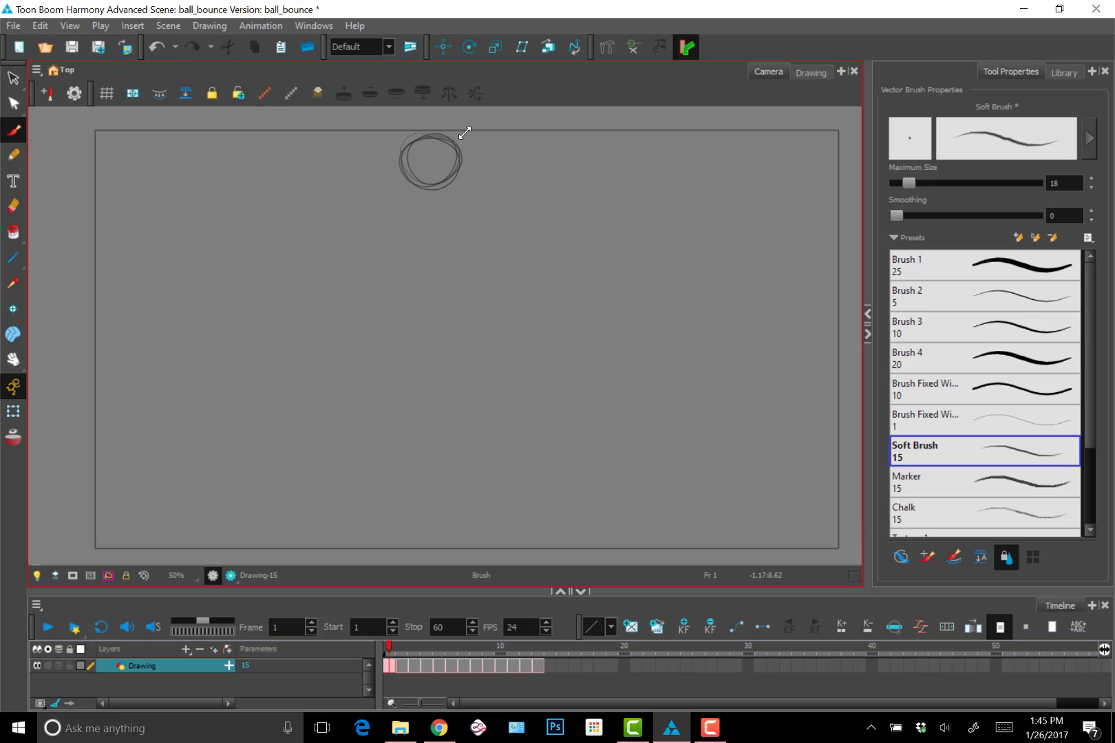
key(Return)
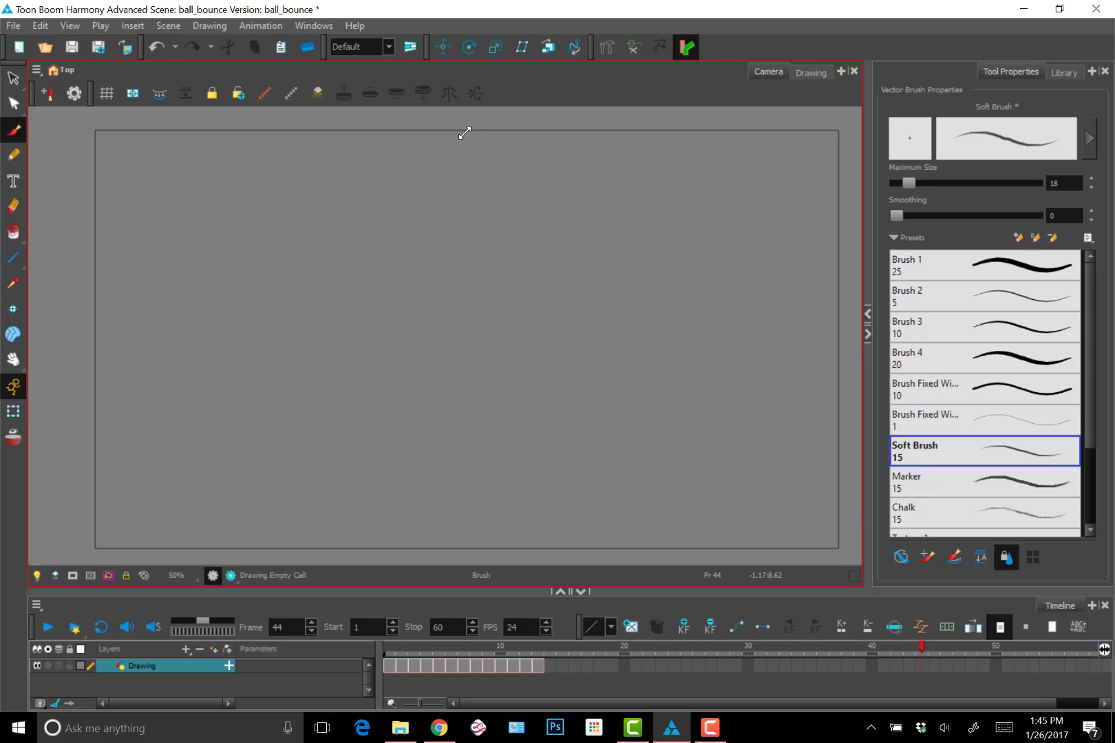
Step: Set the playback stop frame to 13 and play the bounce with looping enabled
drag(444, 628, 399, 608)
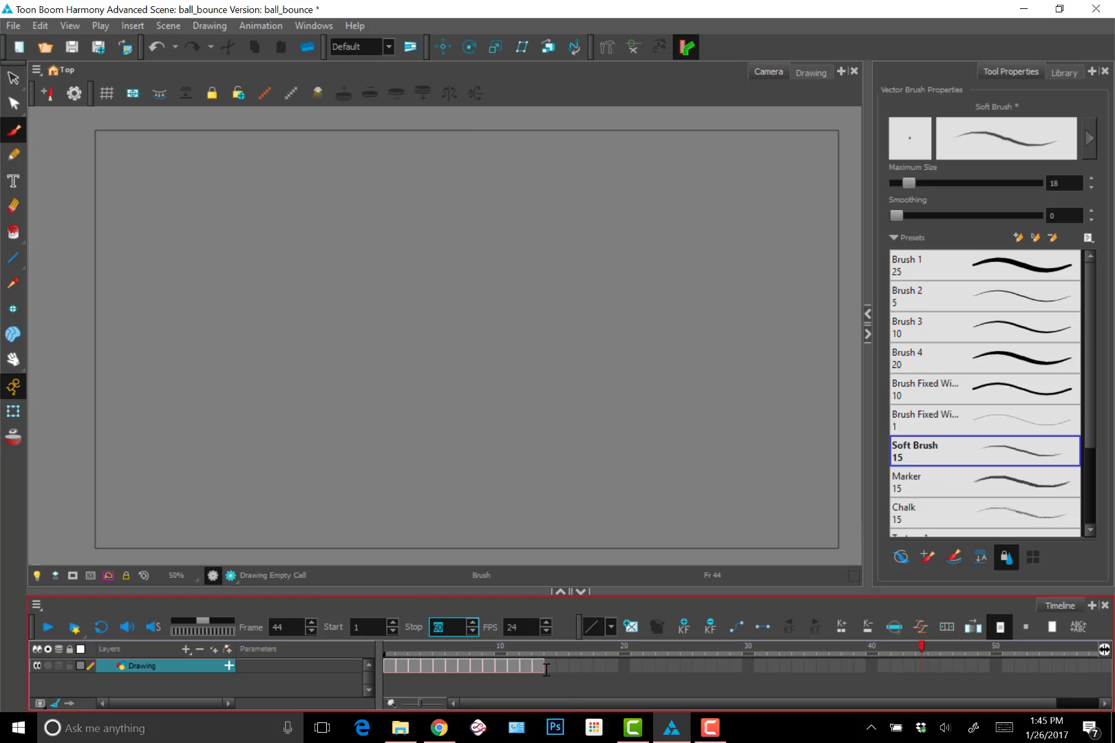
text(12)
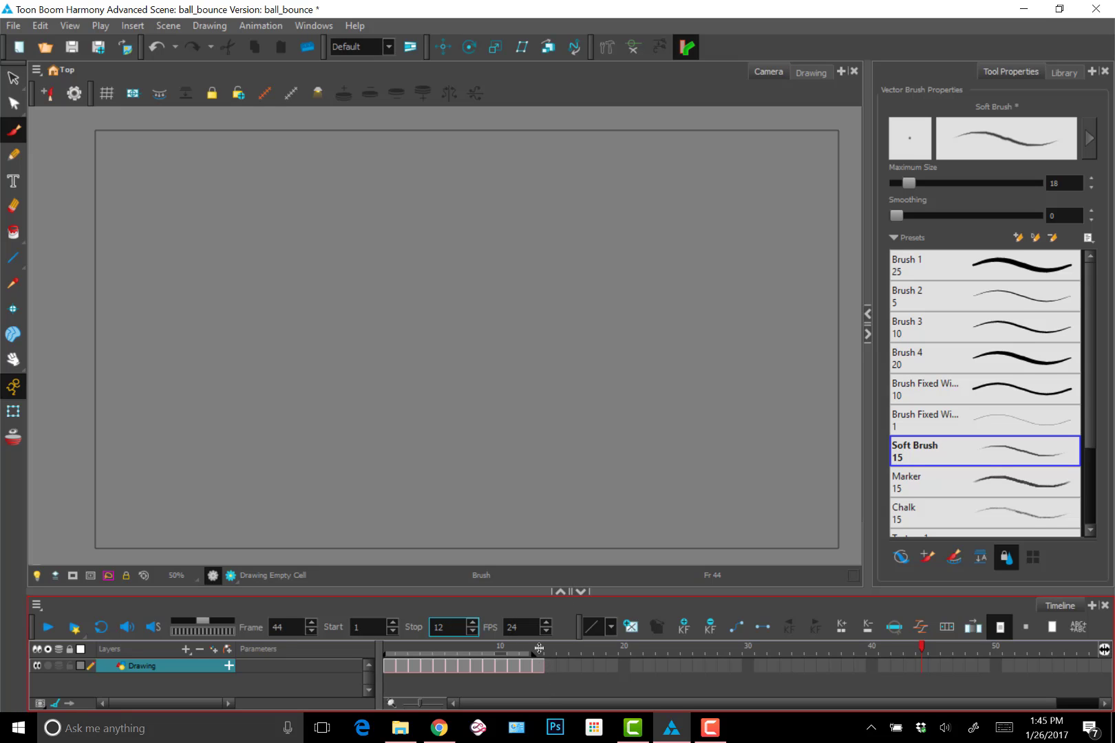
drag(535, 650, 543, 652)
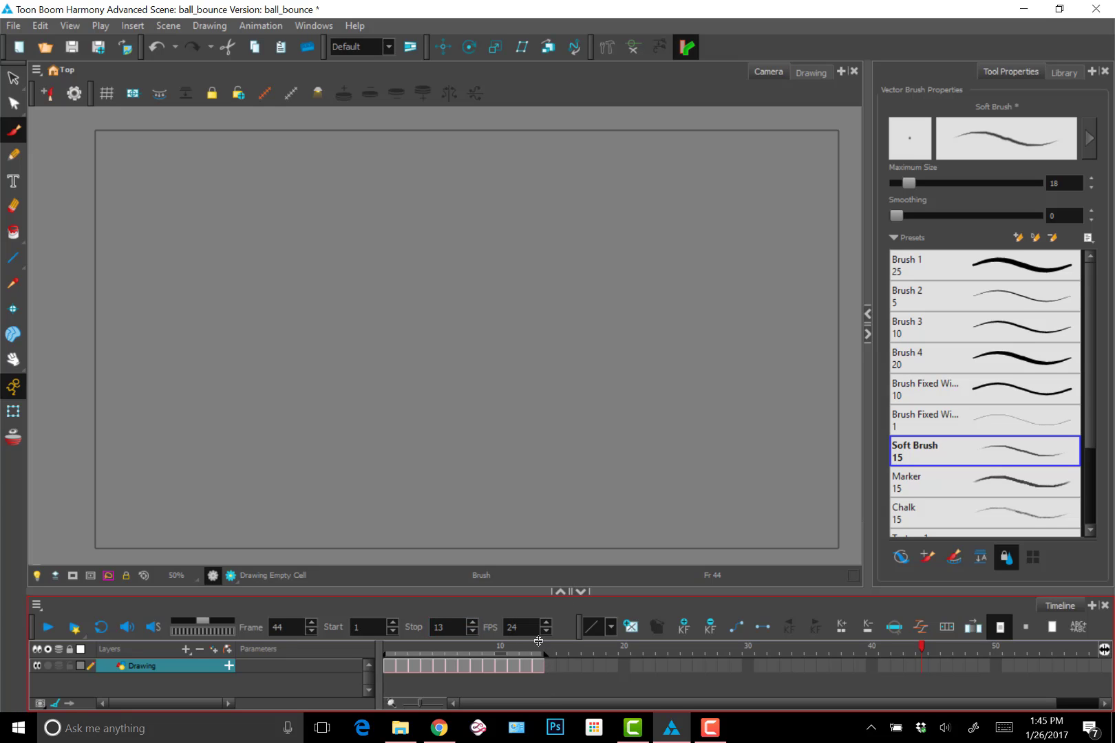
click(45, 622)
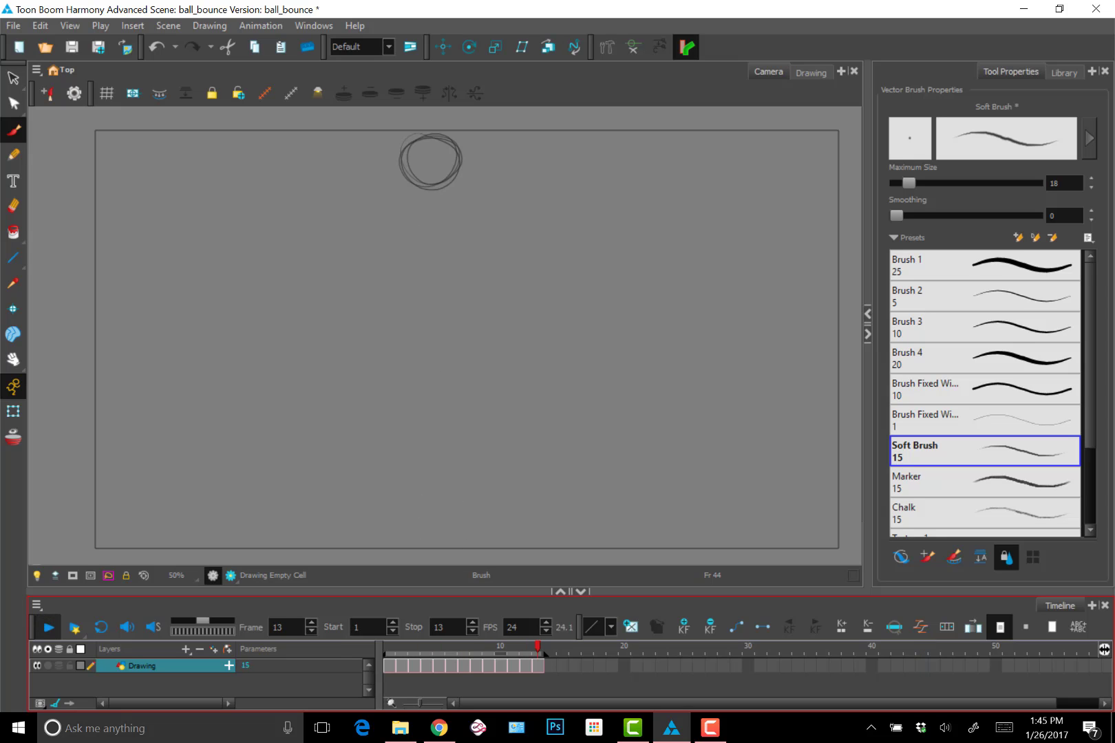
click(48, 627)
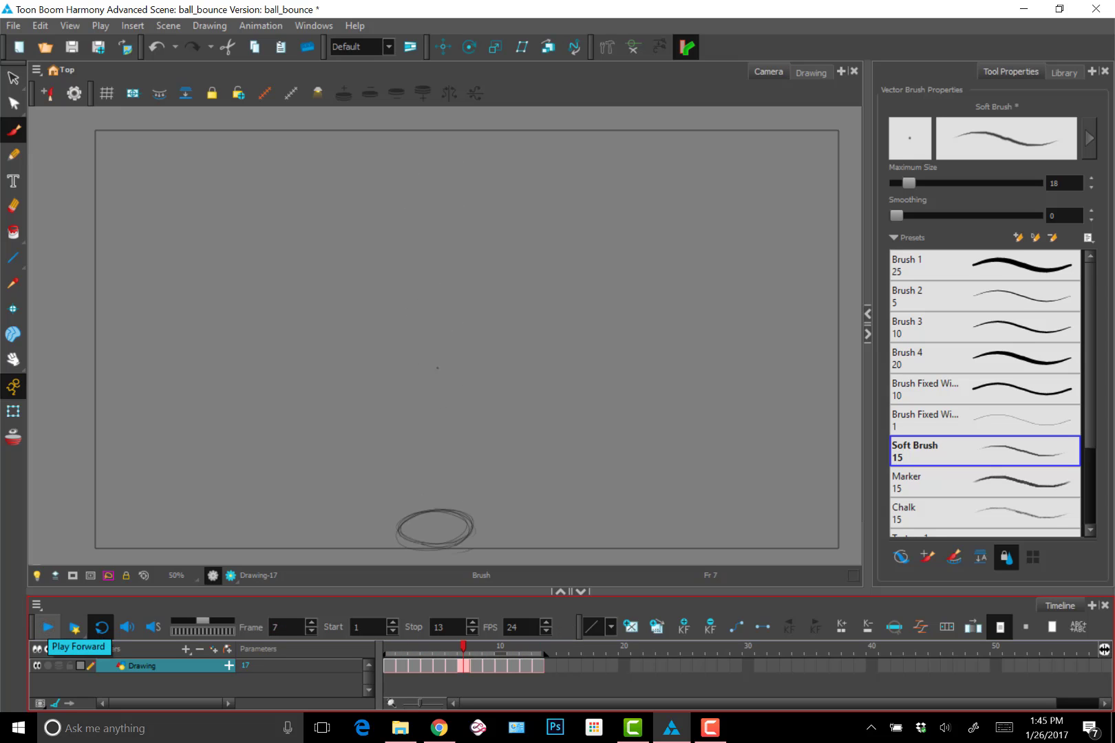
Step: Extend the playback stop to frame 26 and set the exposure of the drawings on frames 1 to 13 to 2
drag(544, 654, 682, 654)
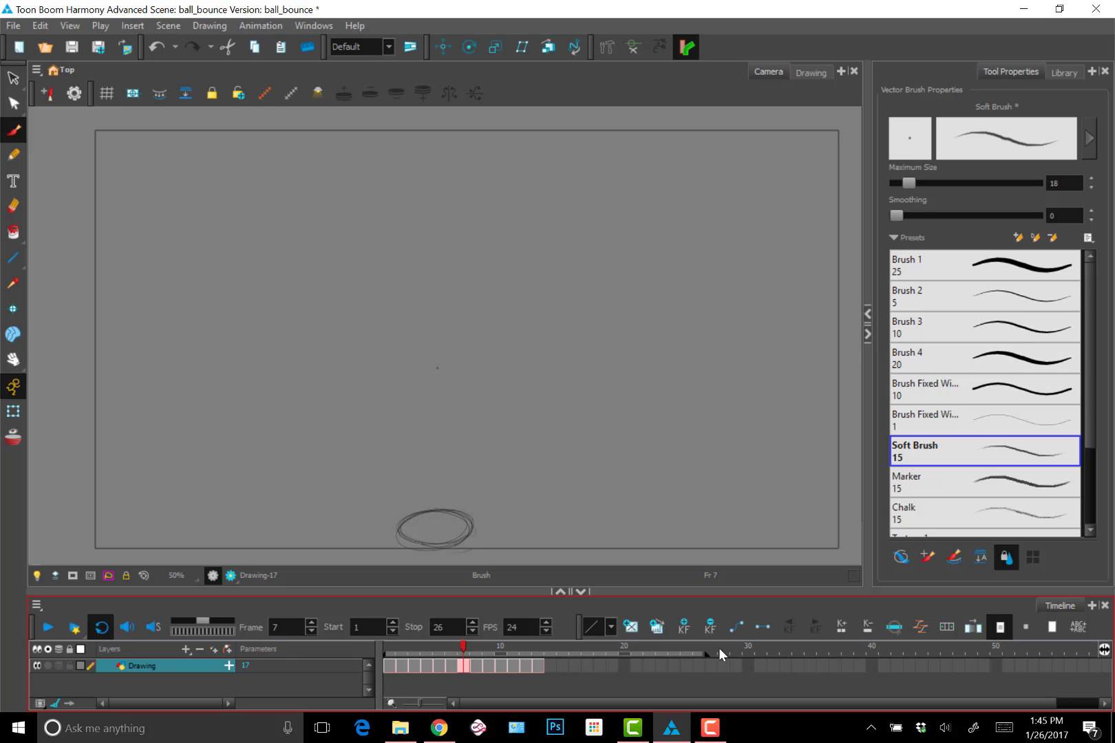
click(390, 666)
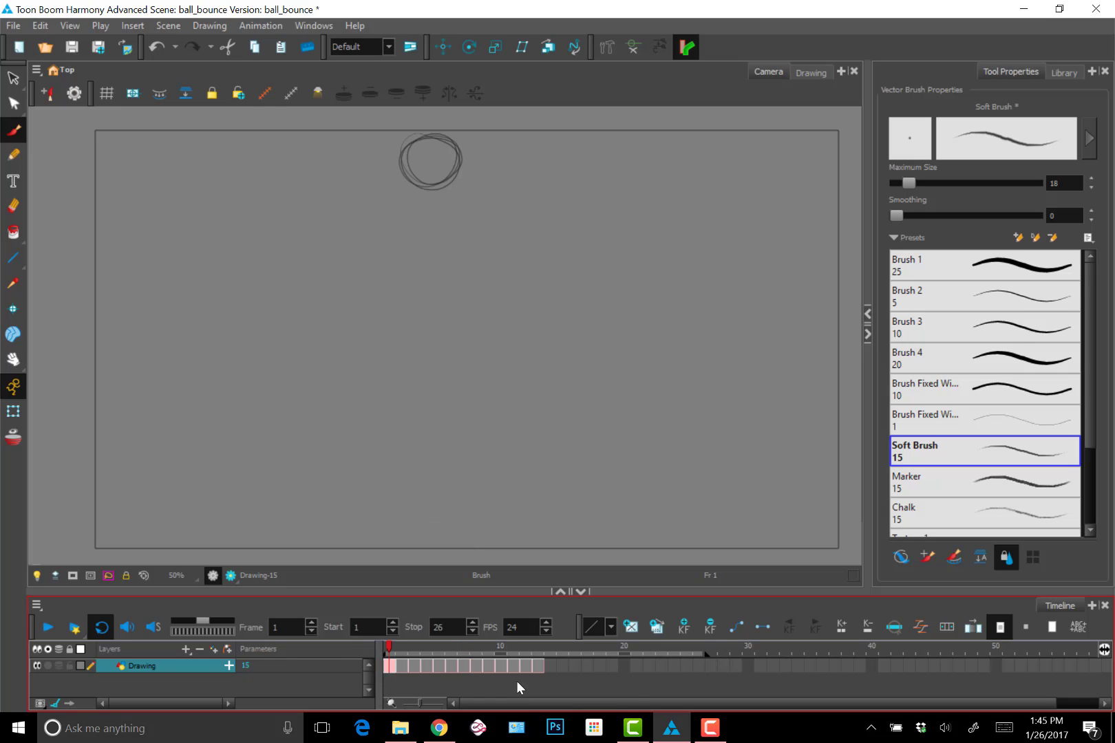
click(537, 667)
click(391, 663)
drag(537, 666, 390, 666)
right_click(530, 665)
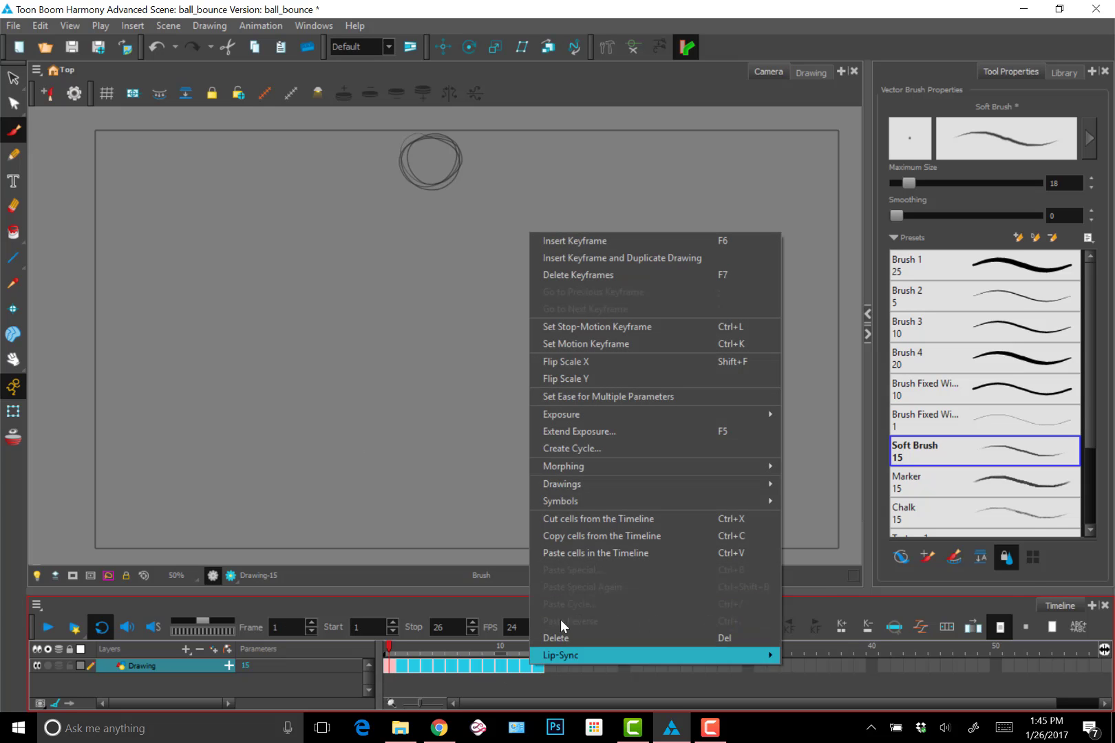
mouse_move(589, 485)
mouse_move(609, 413)
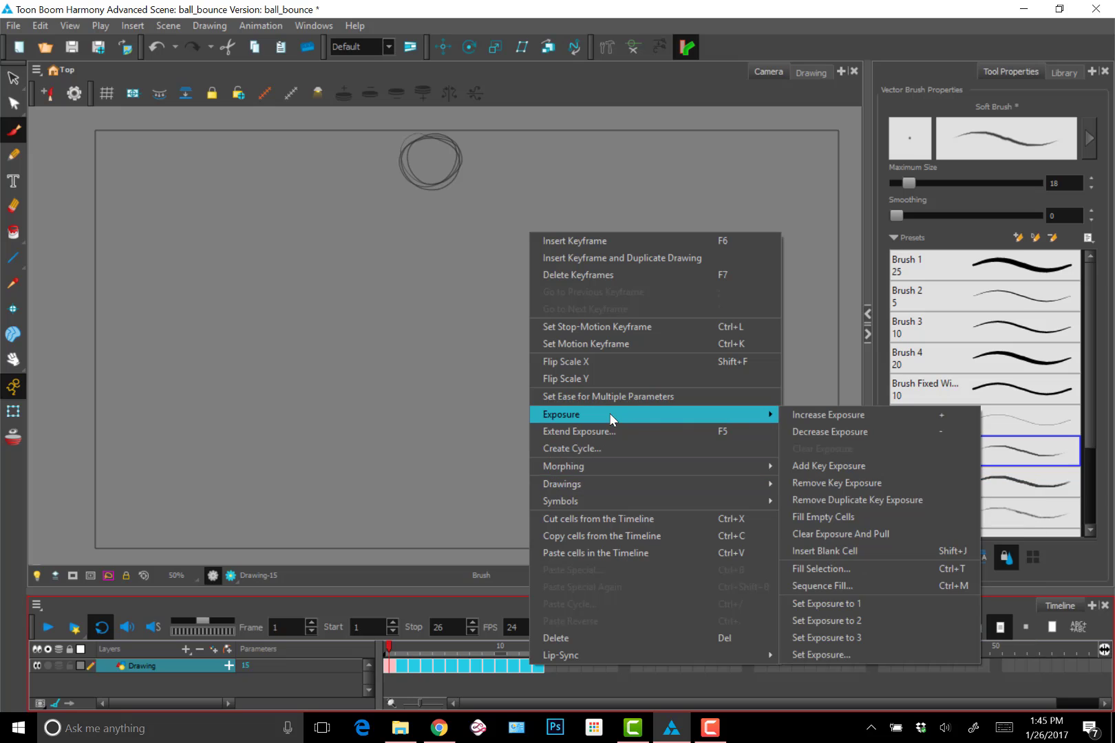
click(843, 620)
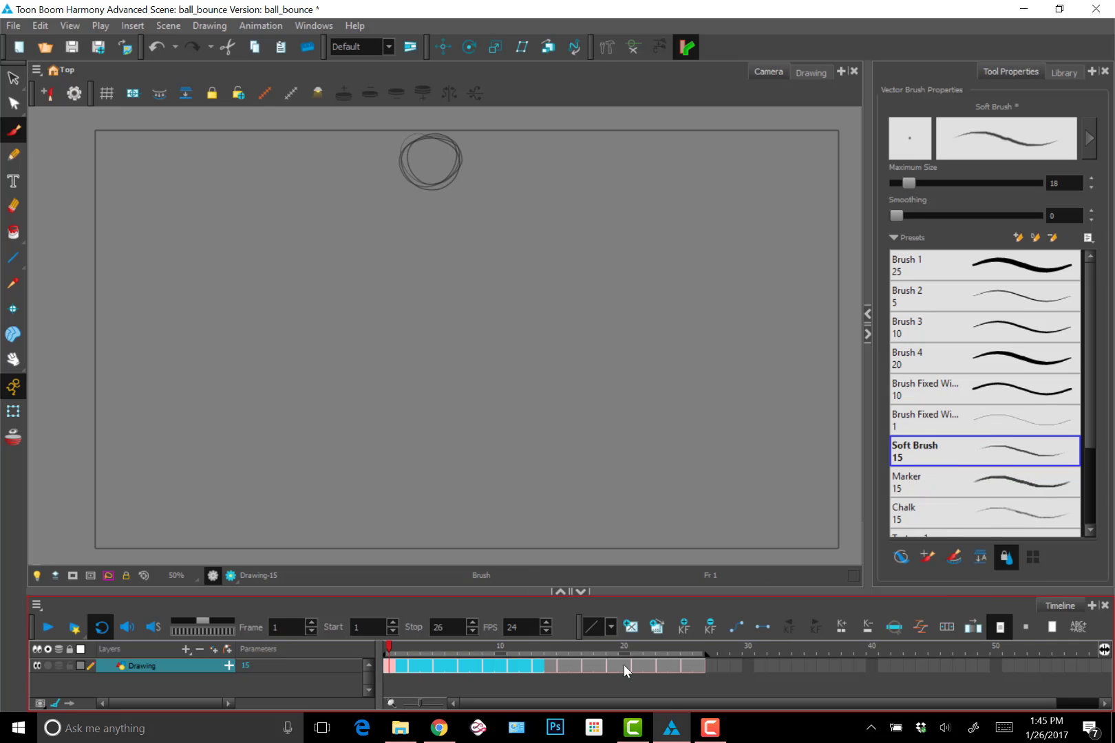
Step: Play the looping bounce with each drawing held for two frames to check the timing
click(49, 628)
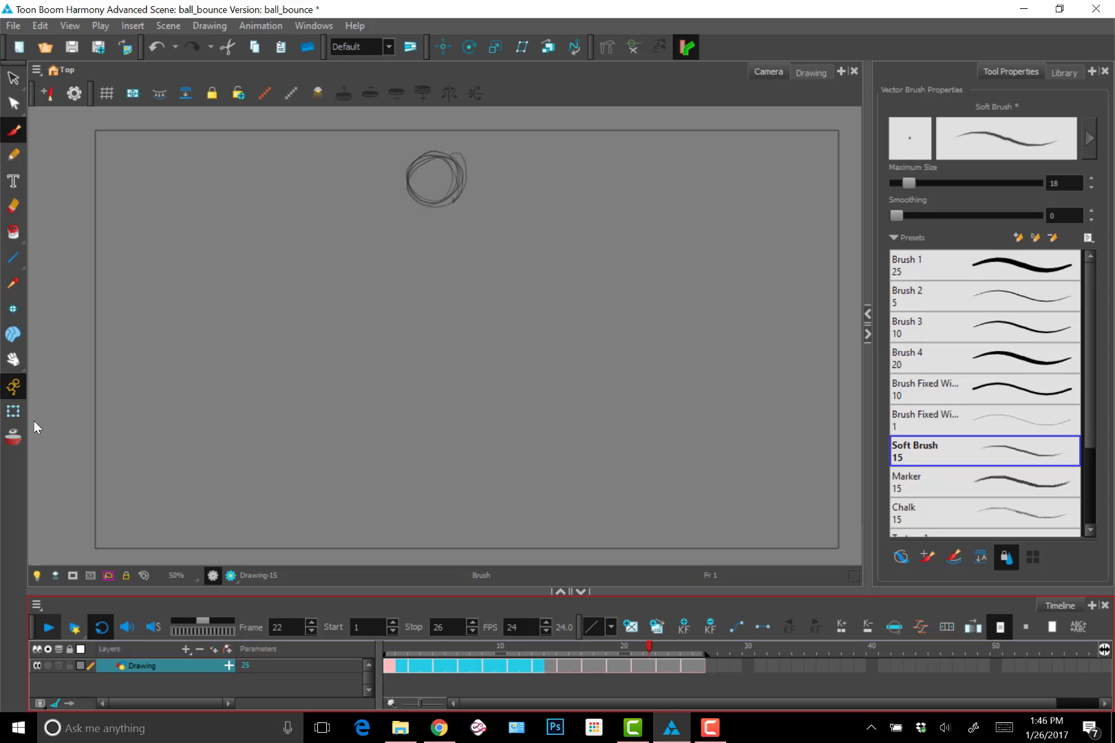
Step: Stop the playback and delete the repeated top-position exposure at frame 26
key(Return)
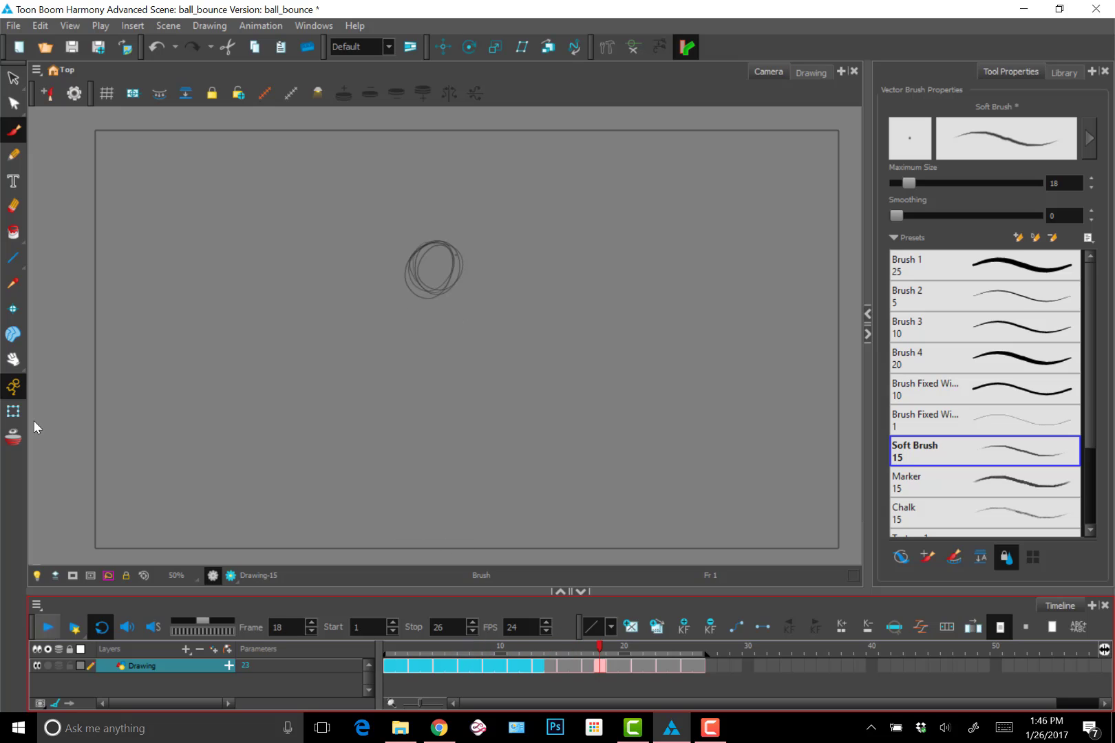
click(701, 668)
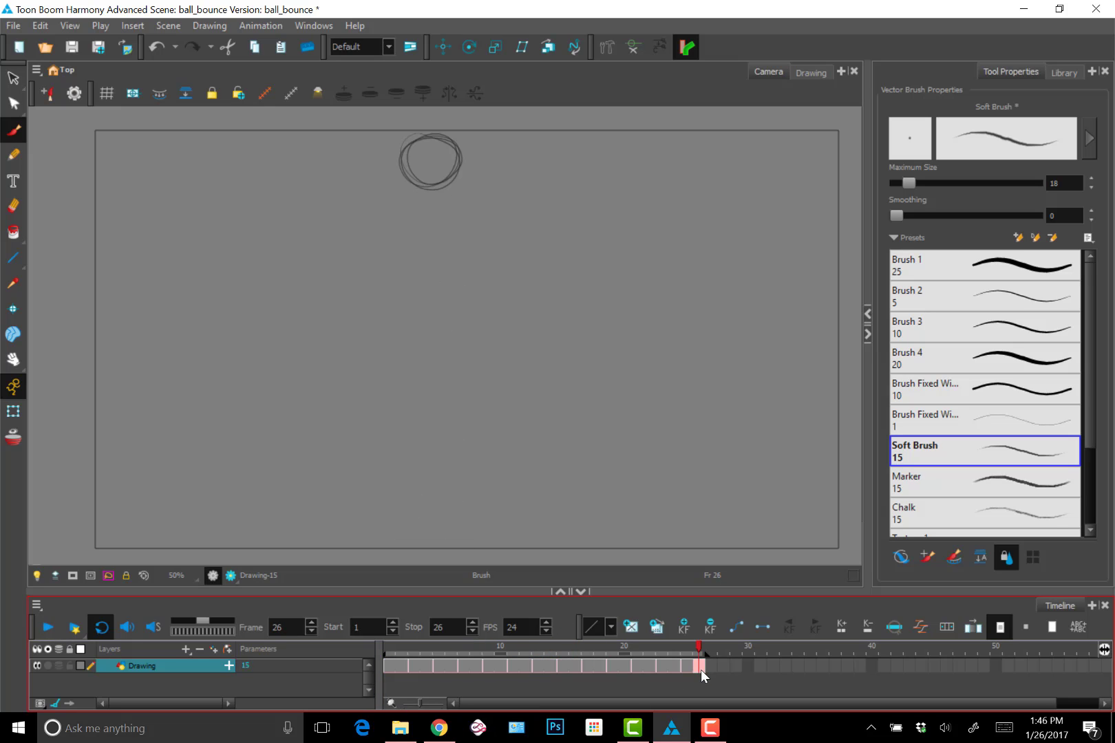
click(701, 671)
key(Delete)
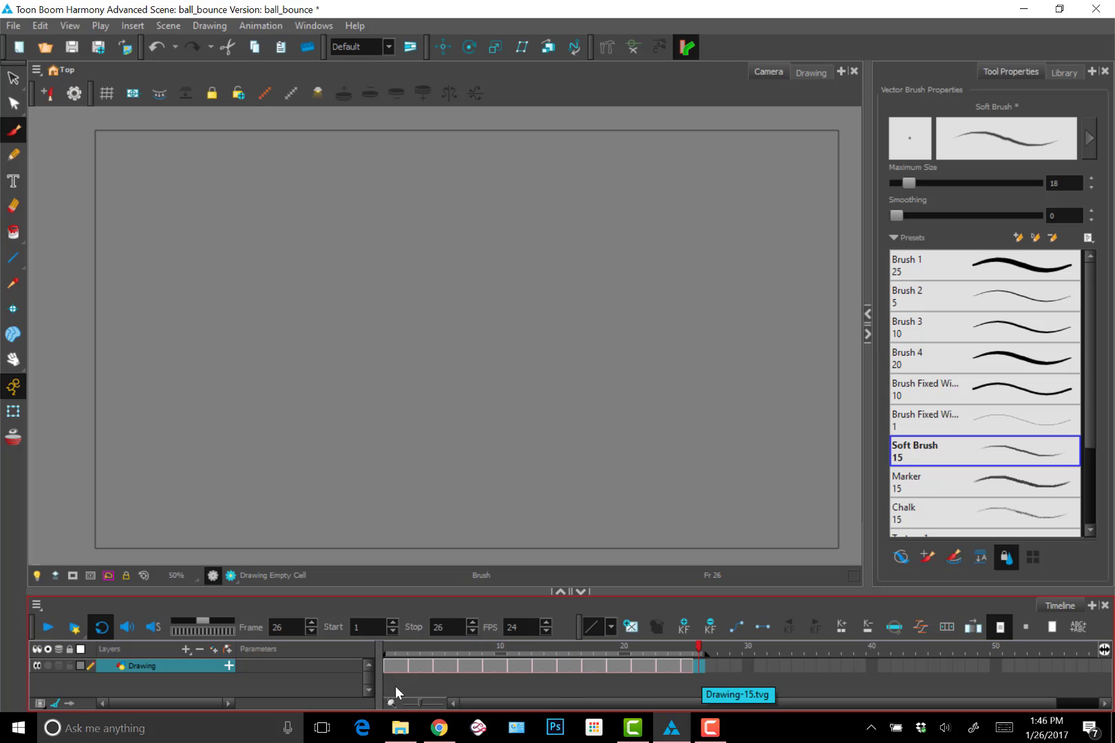
click(401, 667)
key(Delete)
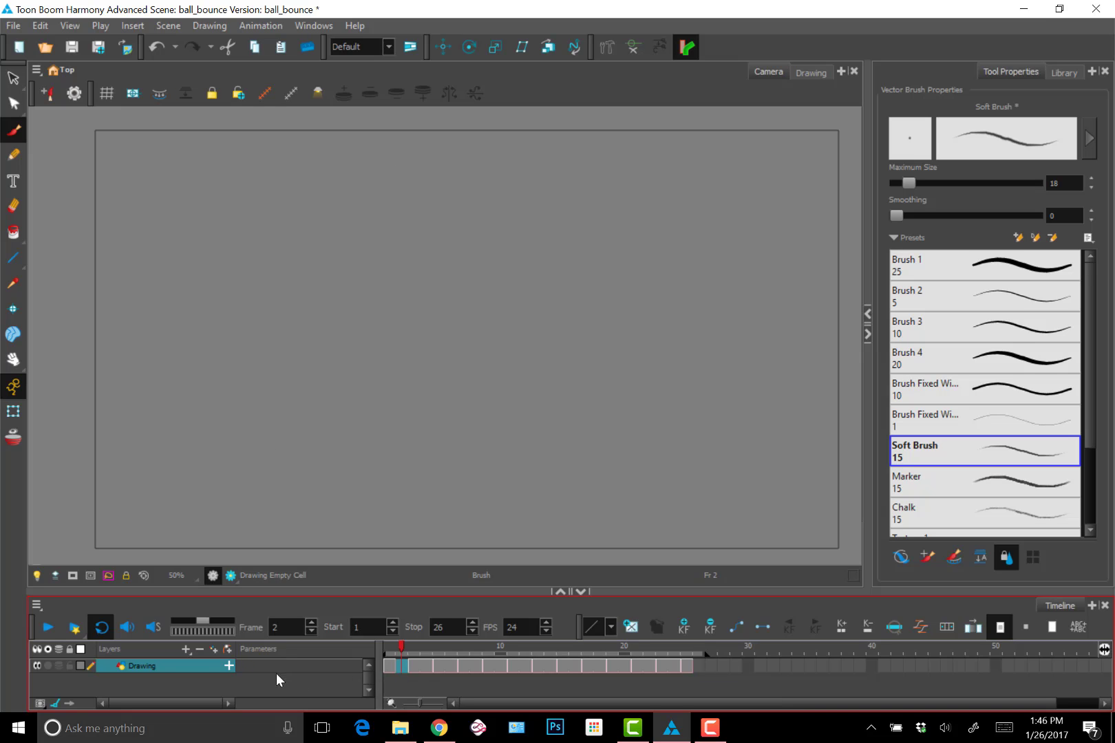
key(ctrl+z)
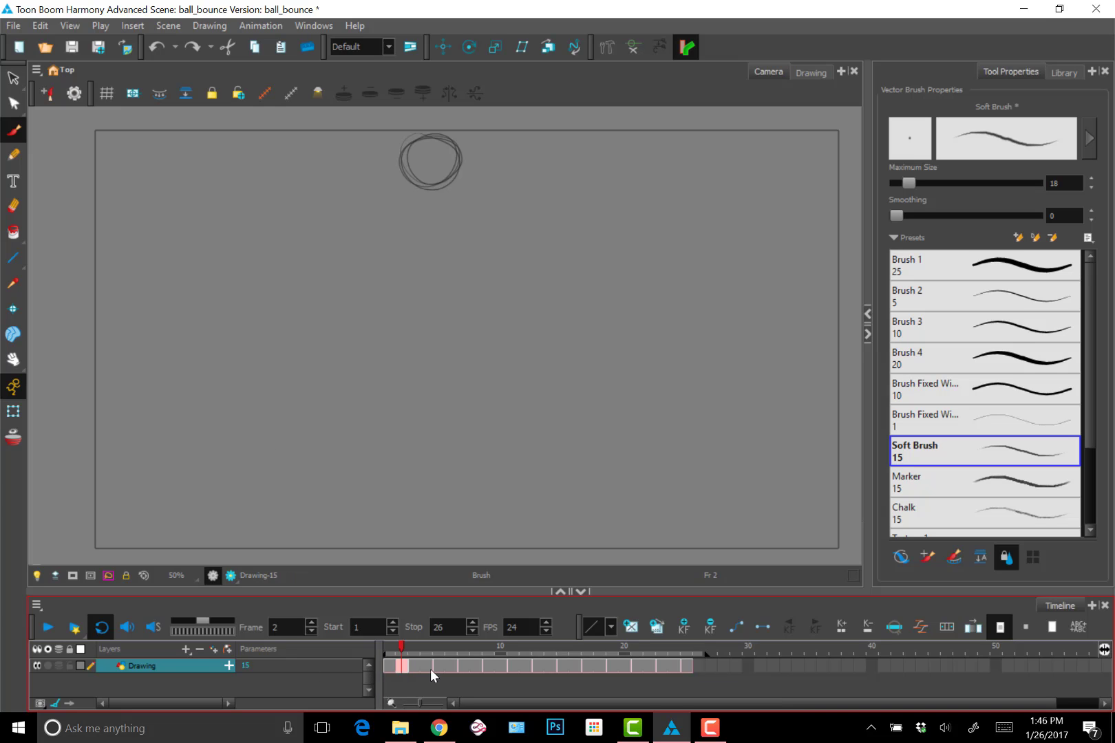
Step: Shorten the first drawing's exposure to one frame at frame 2, pulling the following drawings forward, and clear the selection on the layer
key(minus)
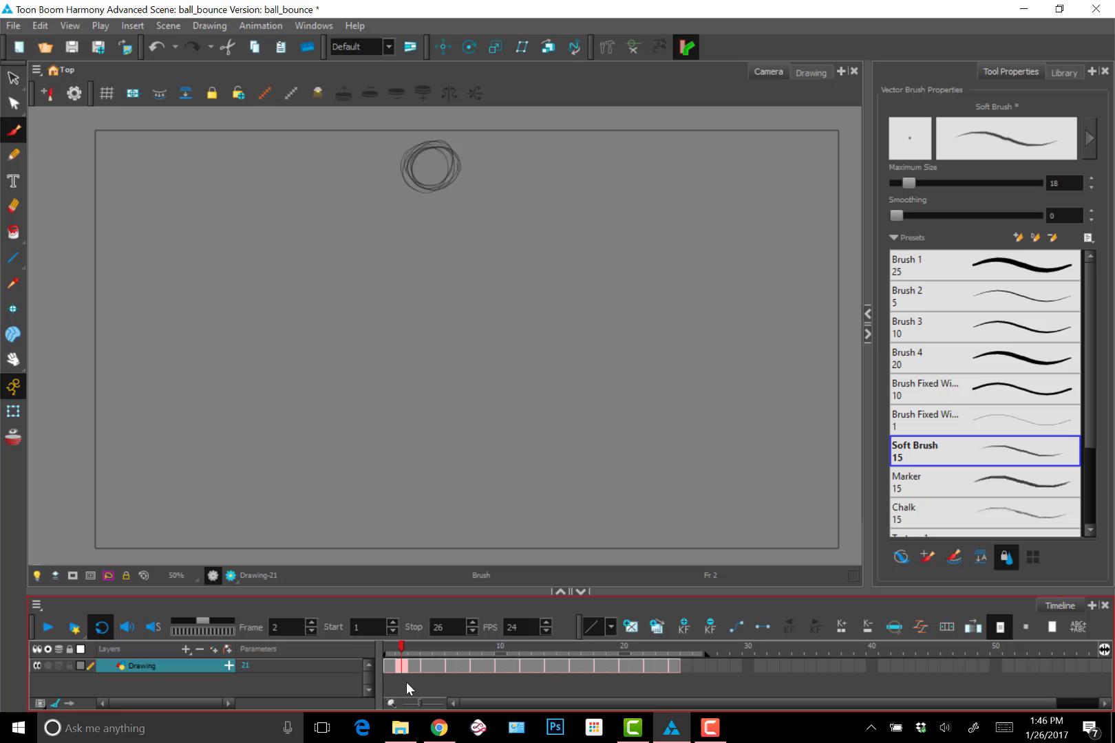
click(405, 688)
click(418, 671)
click(424, 684)
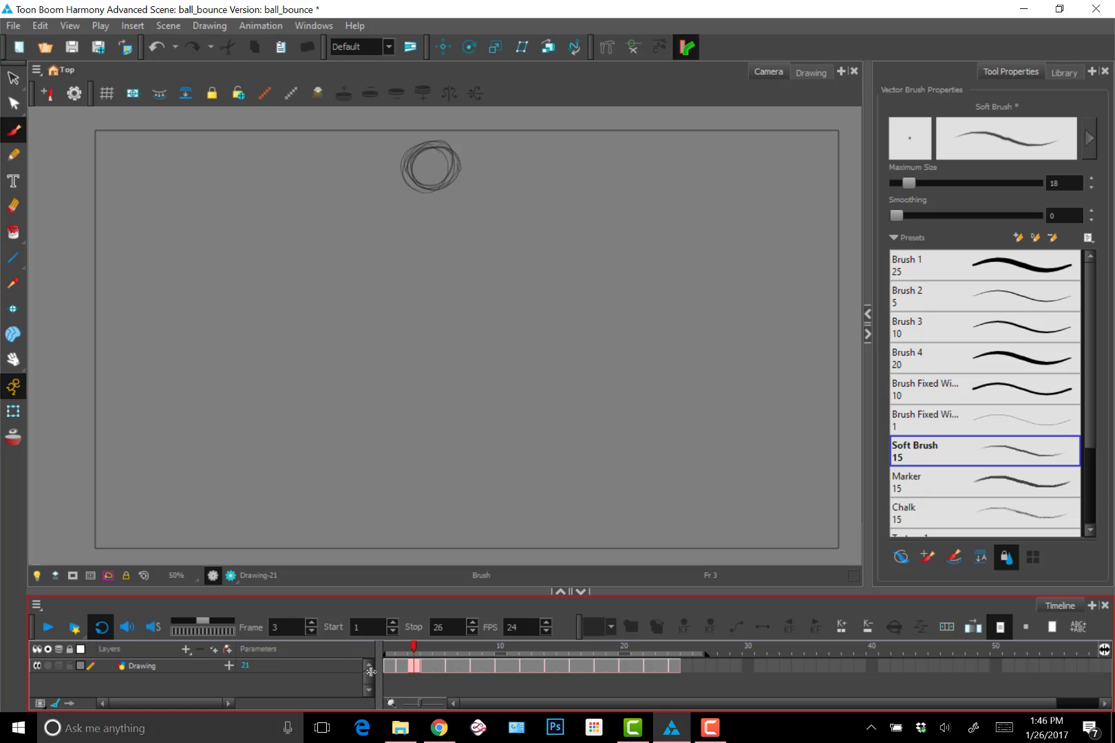
Step: Set the playback stop frame to 24, play the looping bounce, and scrub through the frames to check the timing
click(47, 626)
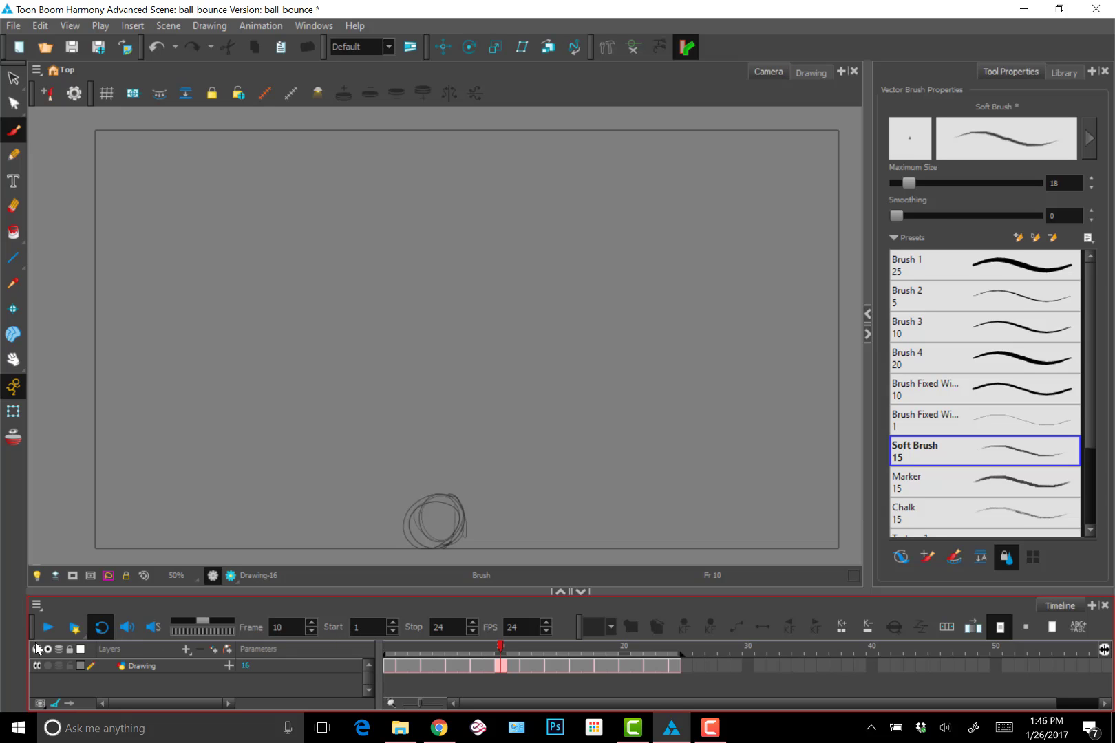
click(49, 628)
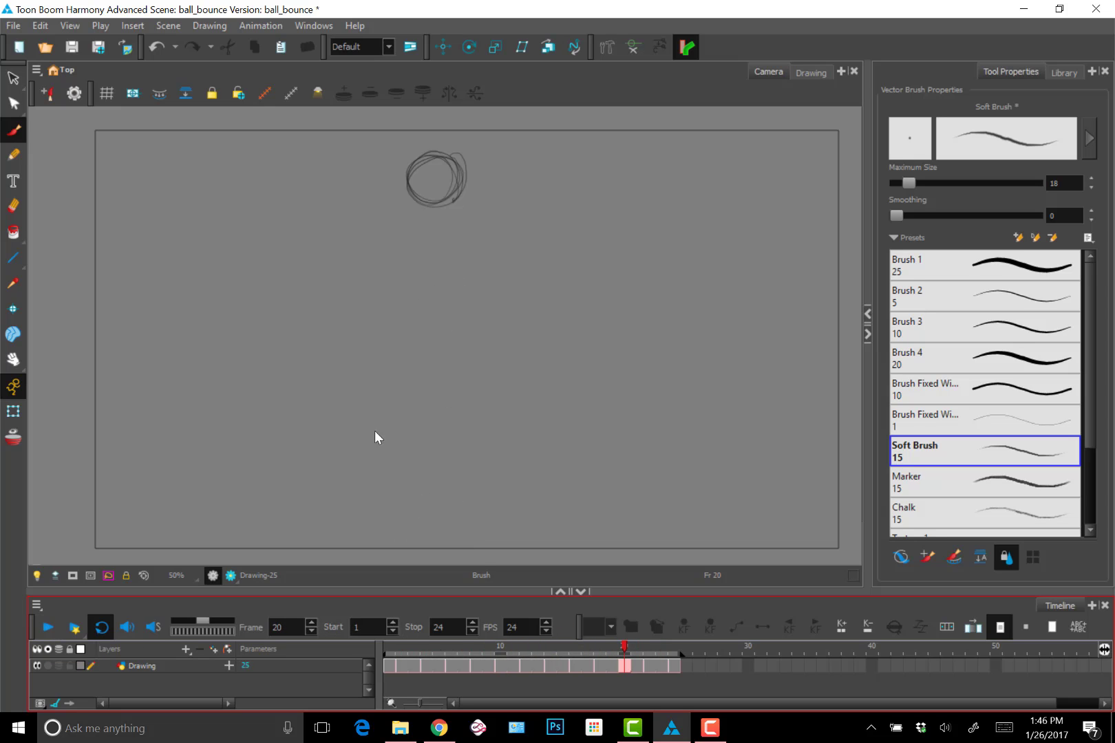
mouse_move(422, 646)
mouse_down()
mouse_move(386, 649)
mouse_move(701, 650)
mouse_up()
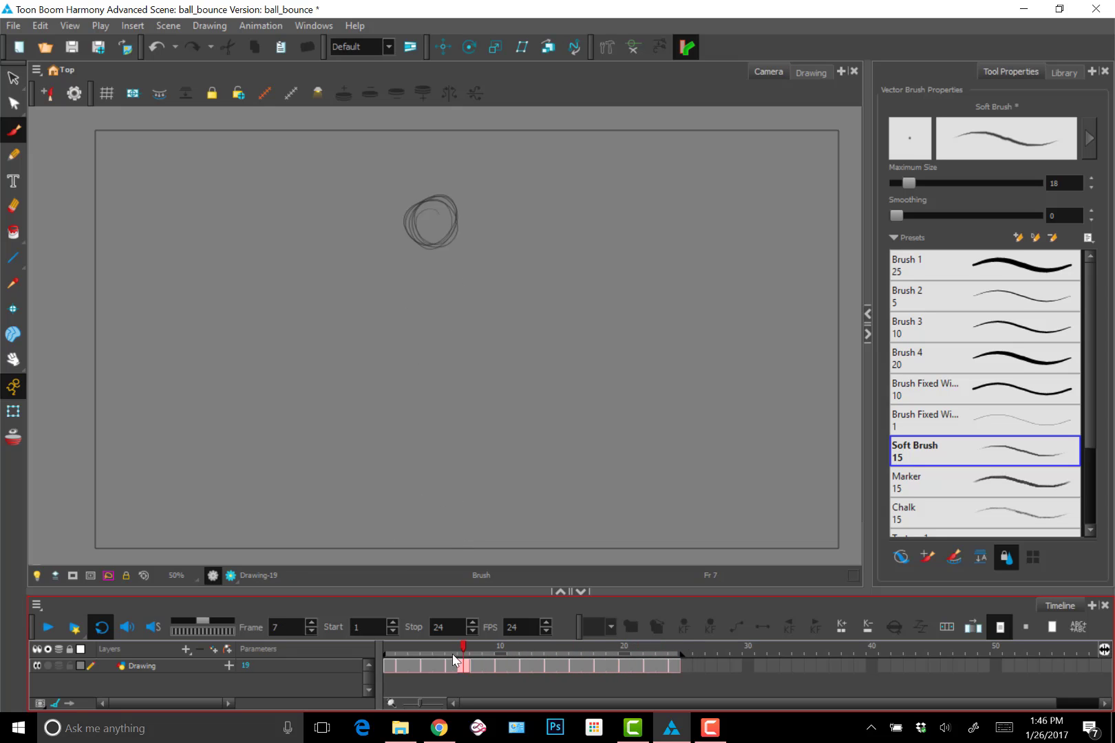